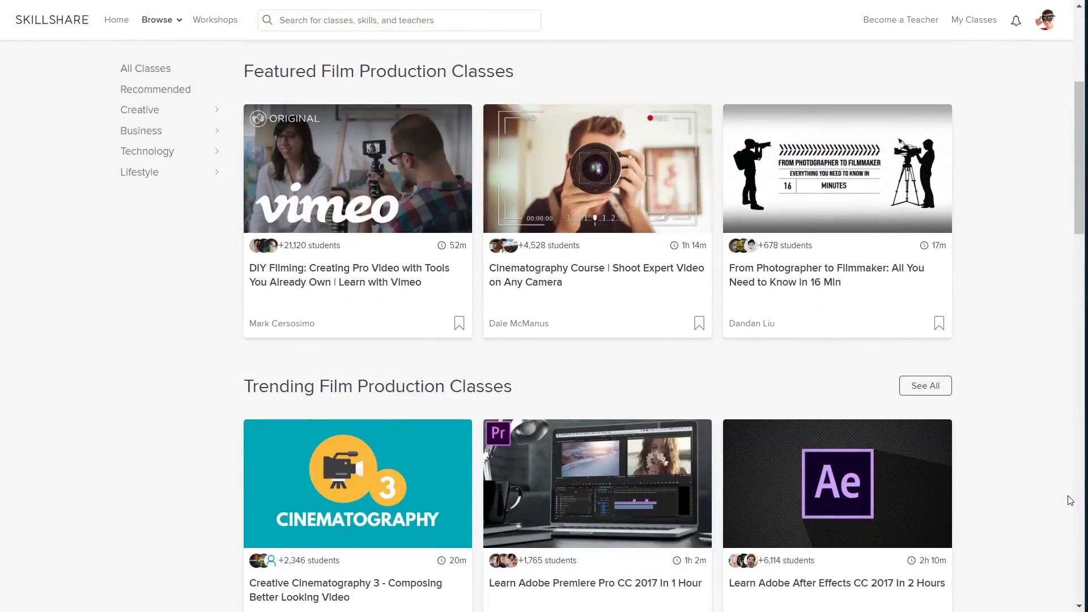
scroll(1074, 494, "down", 4)
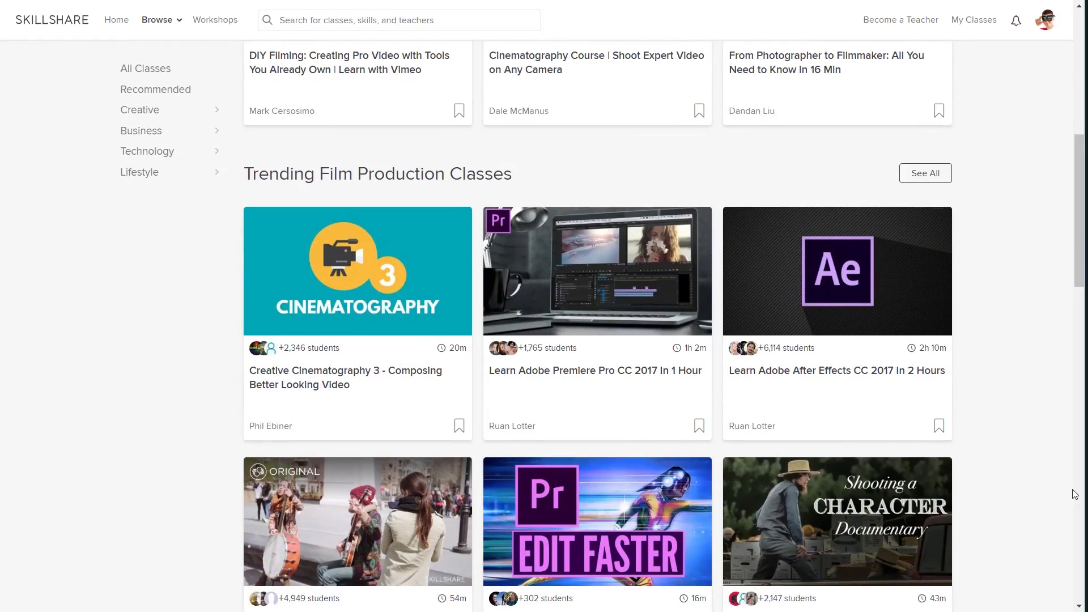
scroll(1074, 494, "down", 3)
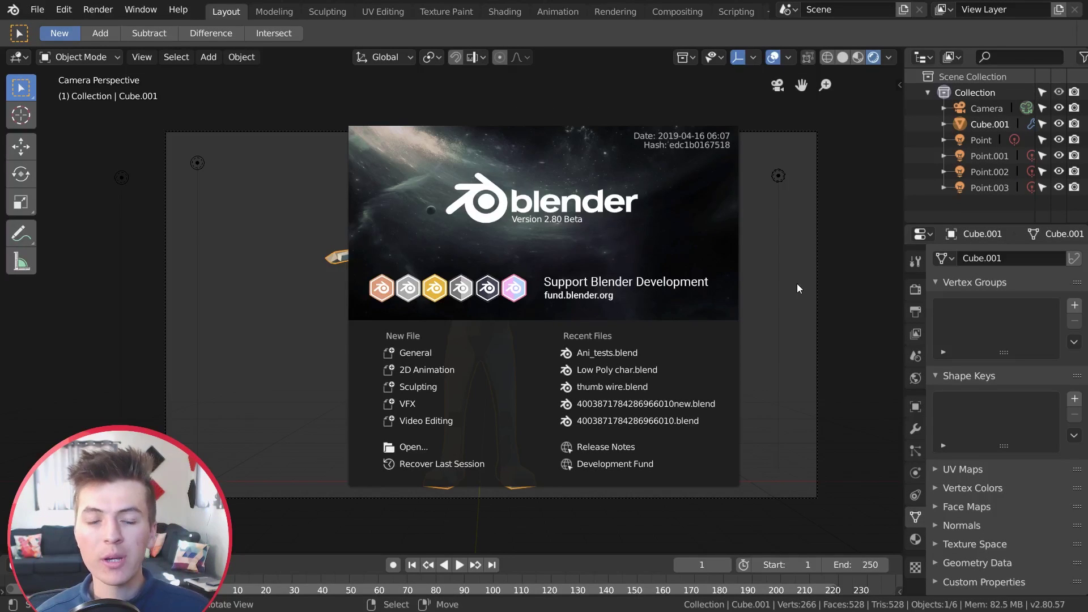
left_click(695, 236)
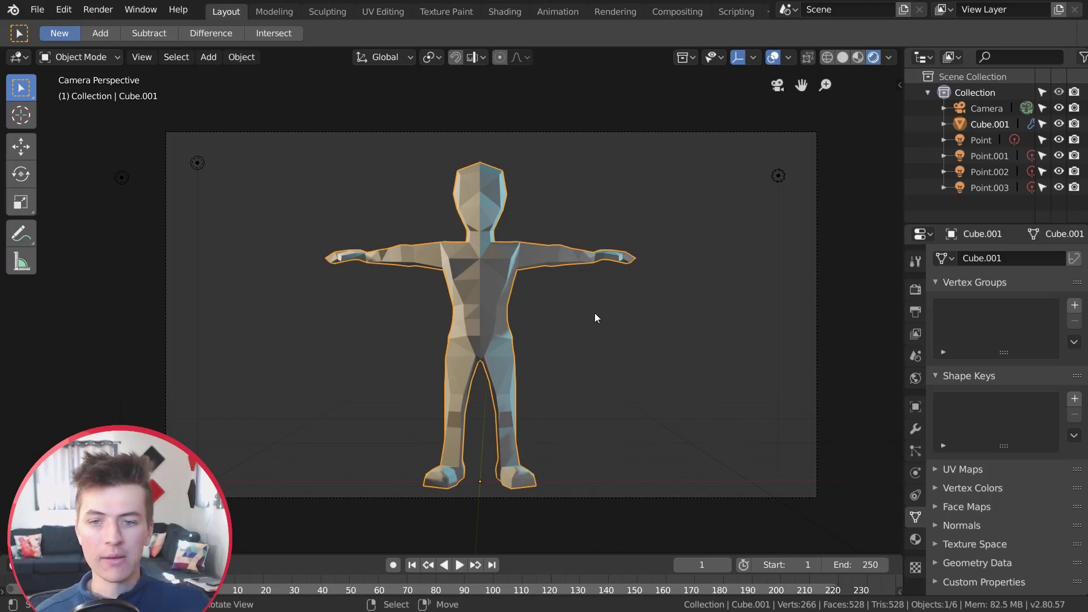
scroll(493, 314, "up", 1)
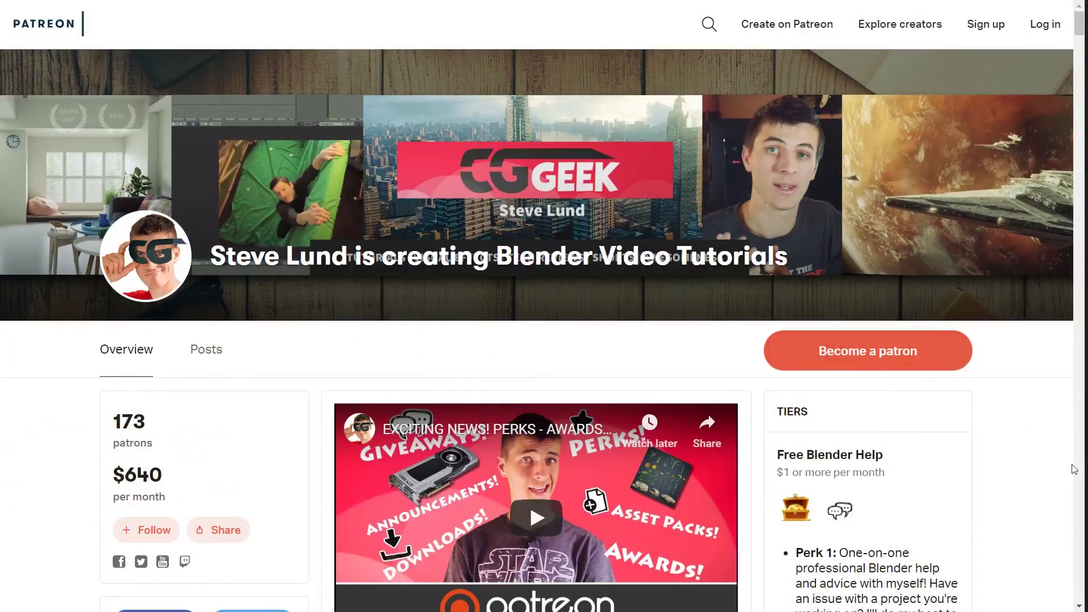
scroll(1067, 501, "down", 15)
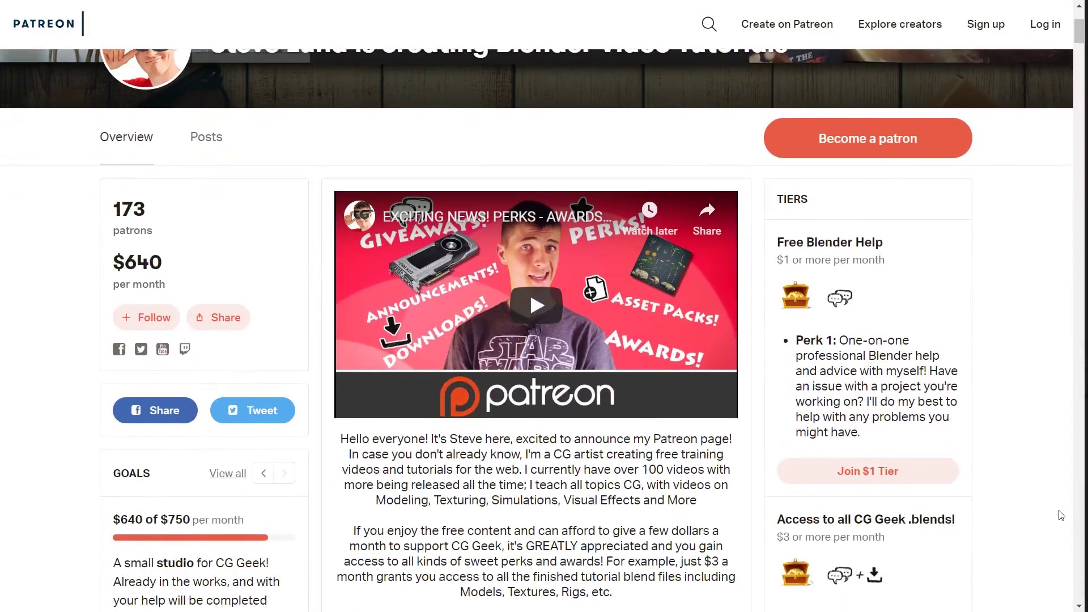
scroll(1061, 517, "down", 12)
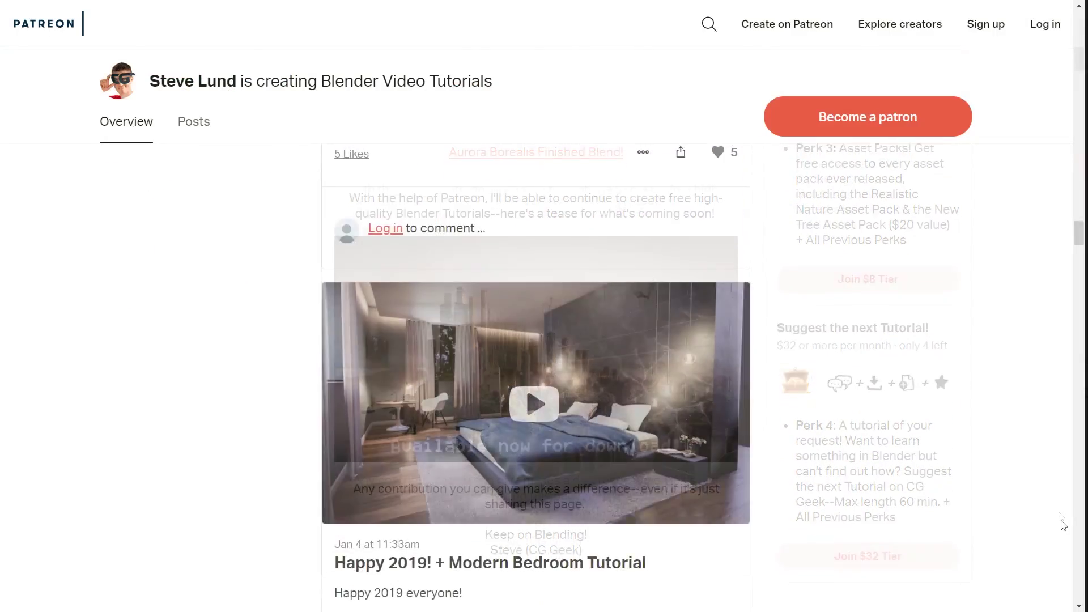
scroll(1063, 525, "down", 6)
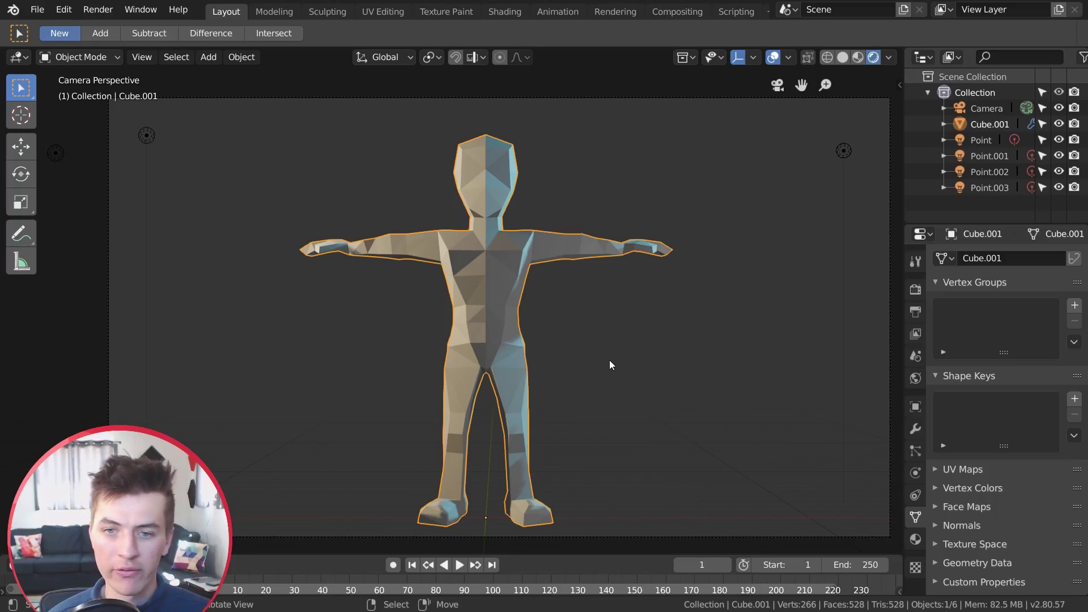
scroll(618, 350, "down", 1)
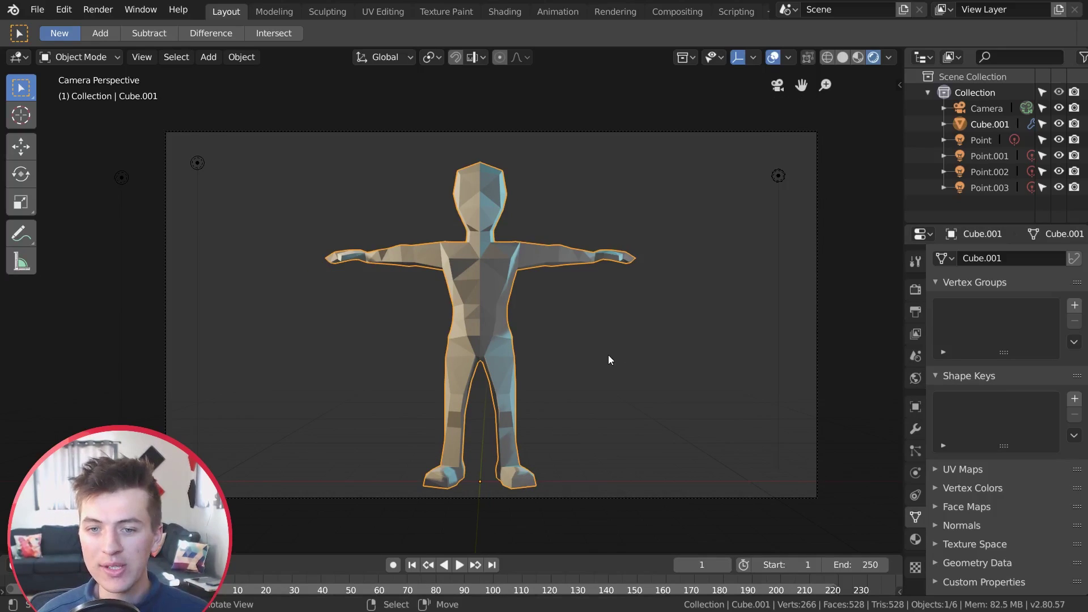
scroll(667, 342, "down", 1, "ctrl")
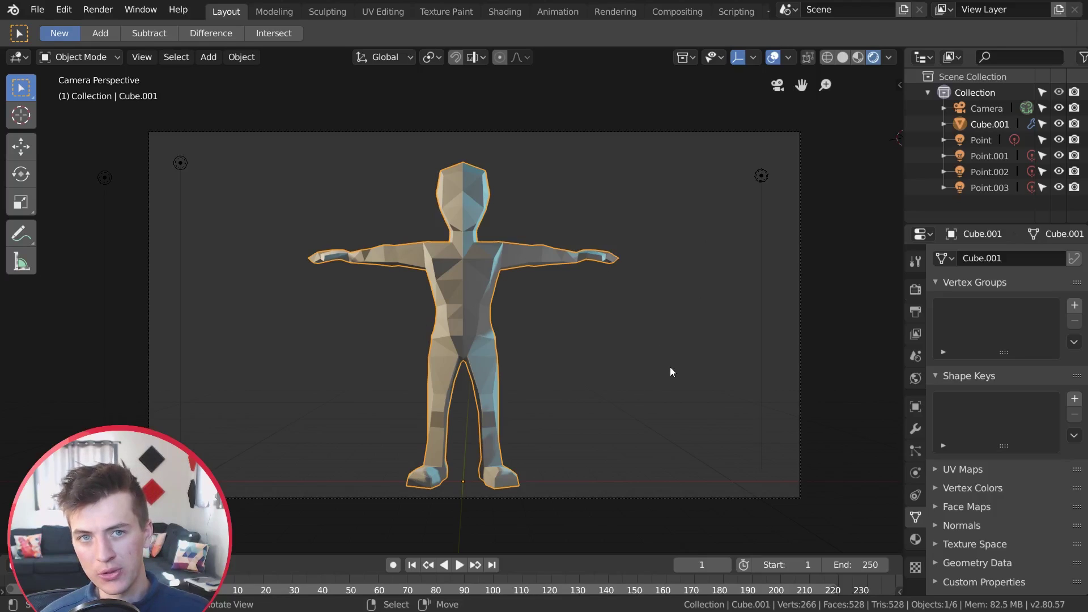
- Create a vertex group on the character mesh and assign all of its vertices to it with weight 1.000
key("Tab")
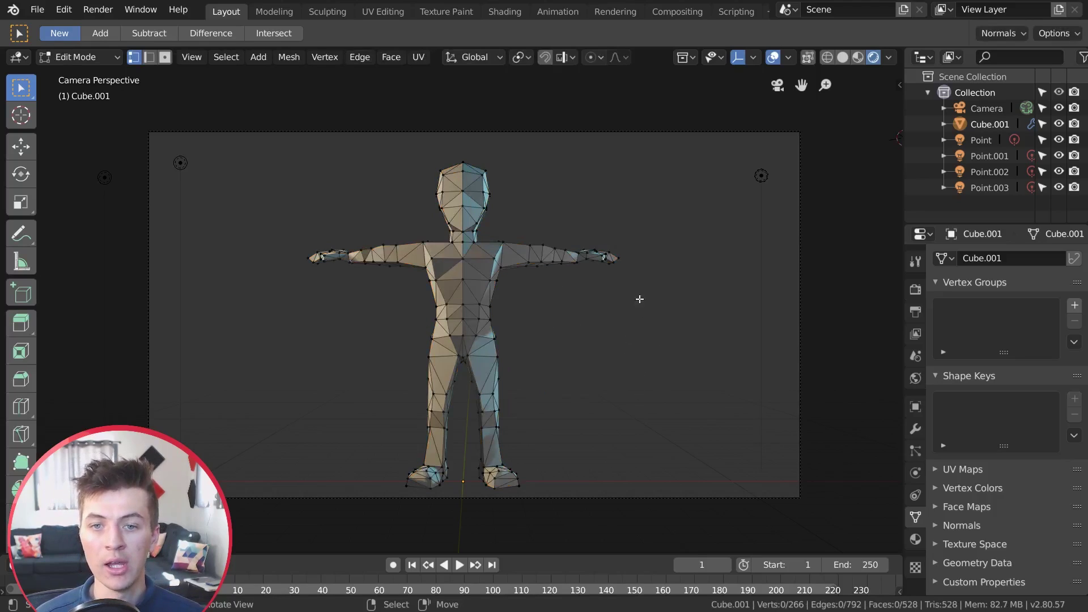
key("a")
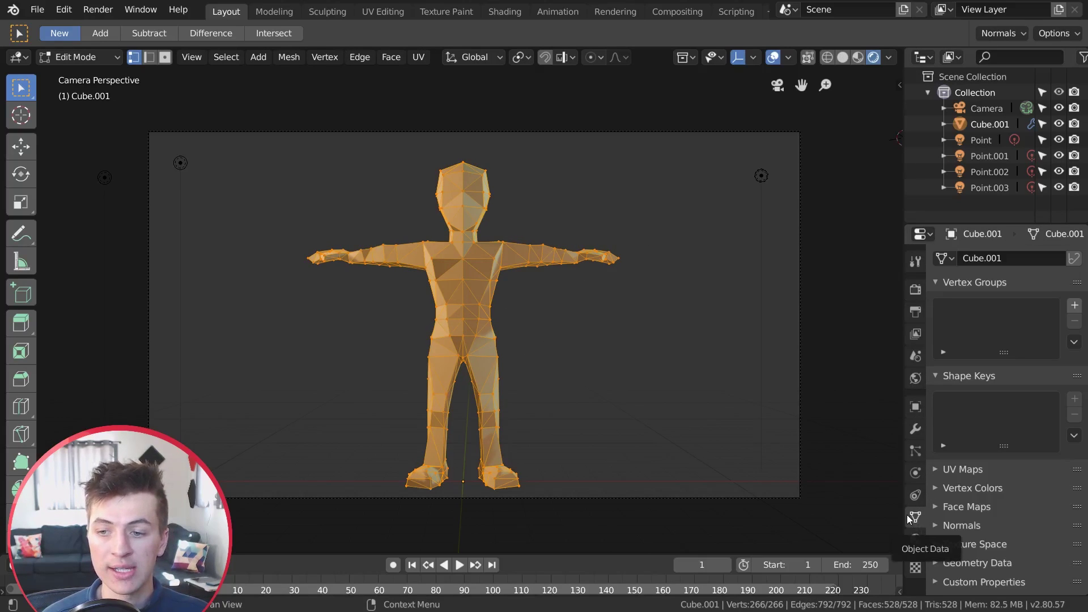
left_click_drag(904, 514, 841, 514)
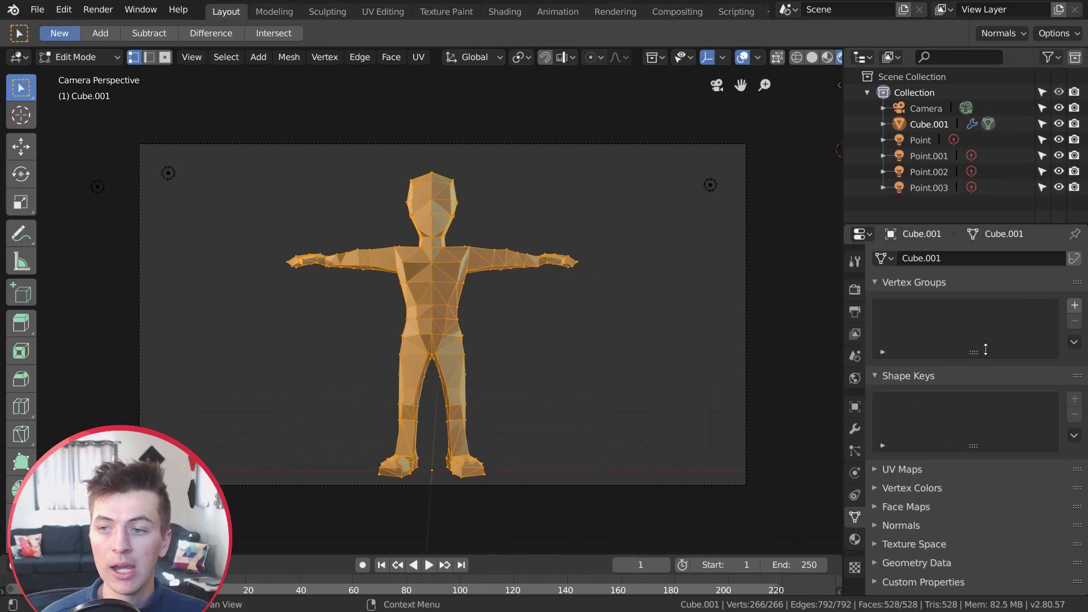
left_click(1074, 306)
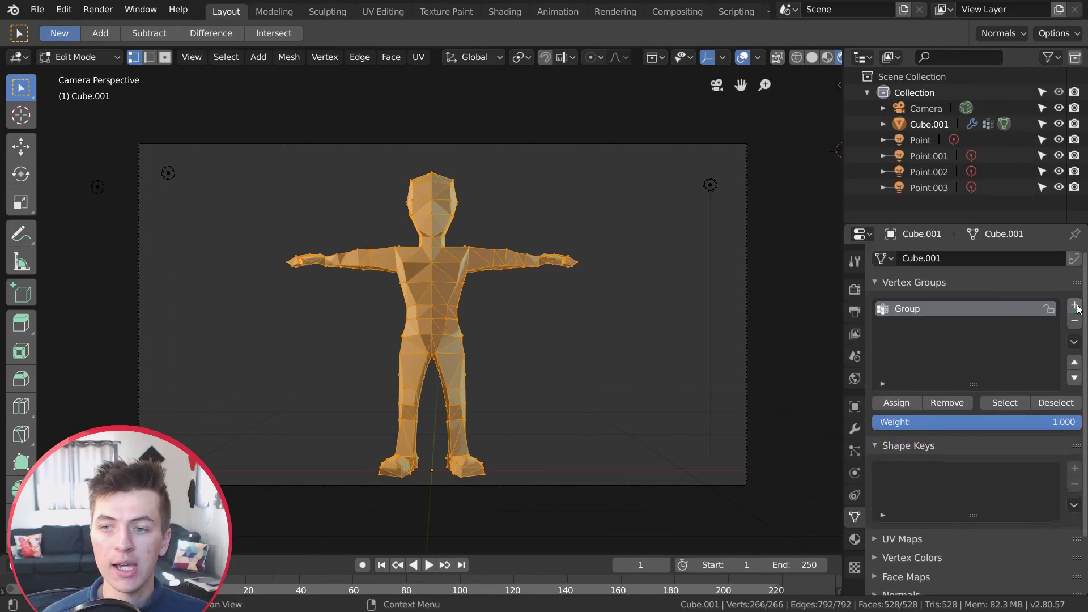
left_click(896, 402)
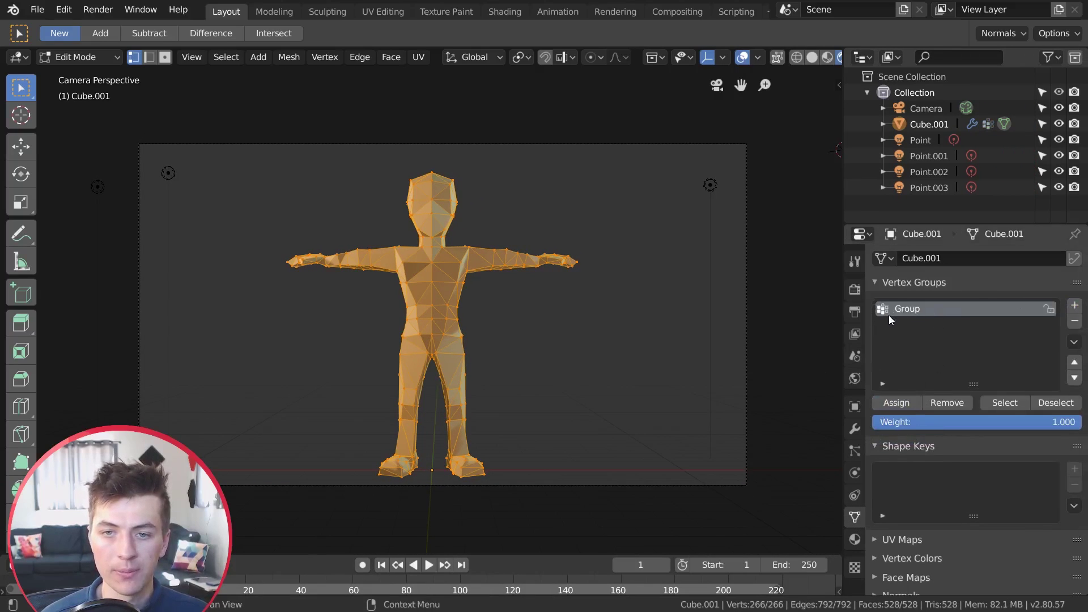
key("Tab")
- Place the 3D cursor beside the character, below its outstretched hand, and add an ico sphere there
scroll(531, 298, "down", 1)
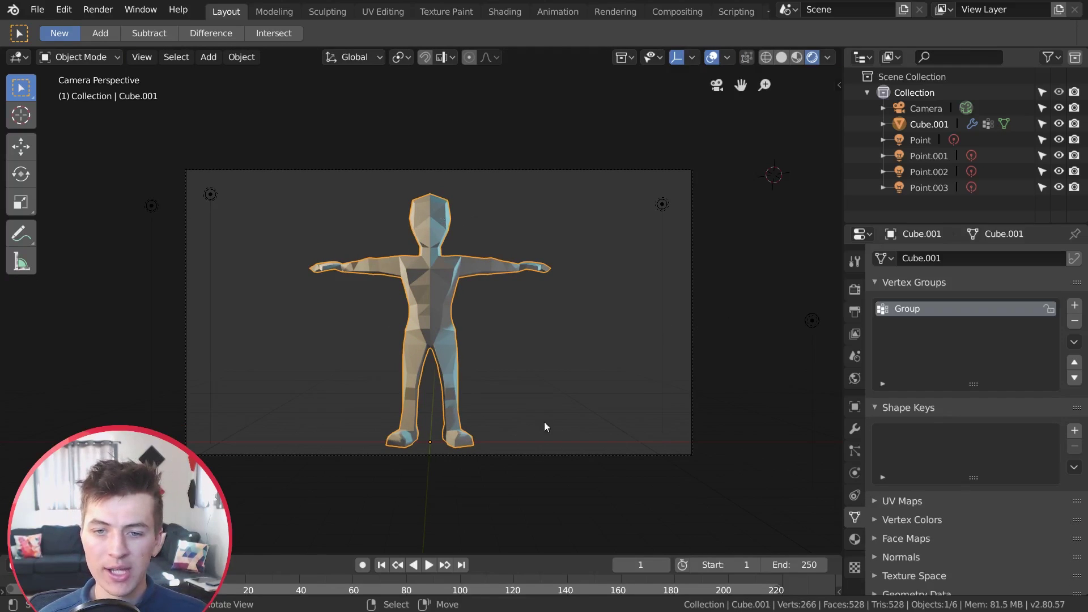
right_click(638, 324, "shift")
middle_click_drag(644, 351, 566, 342, "shift")
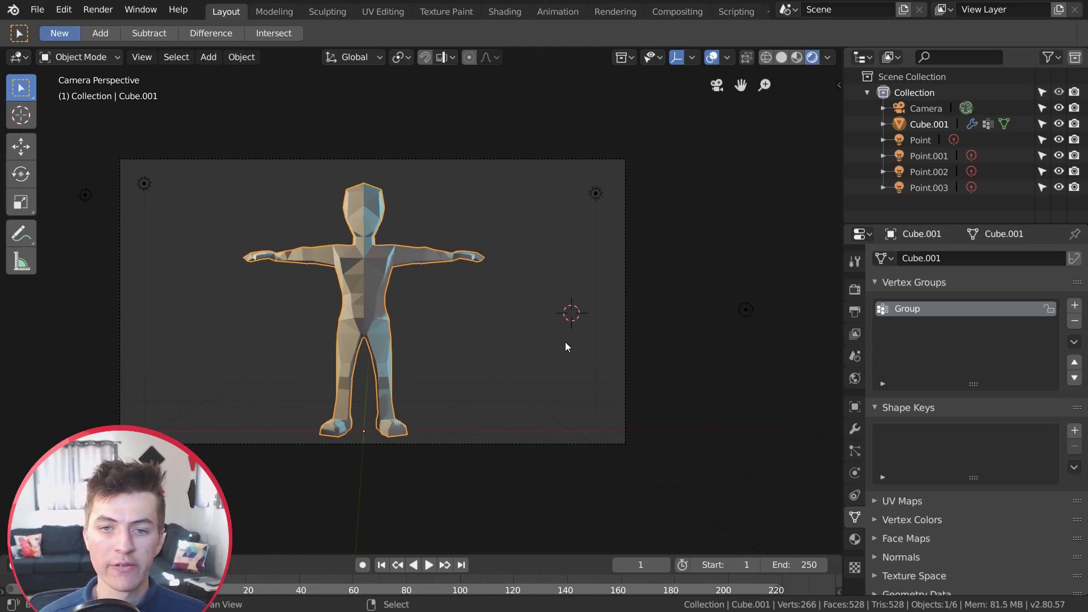
key("shift+a")
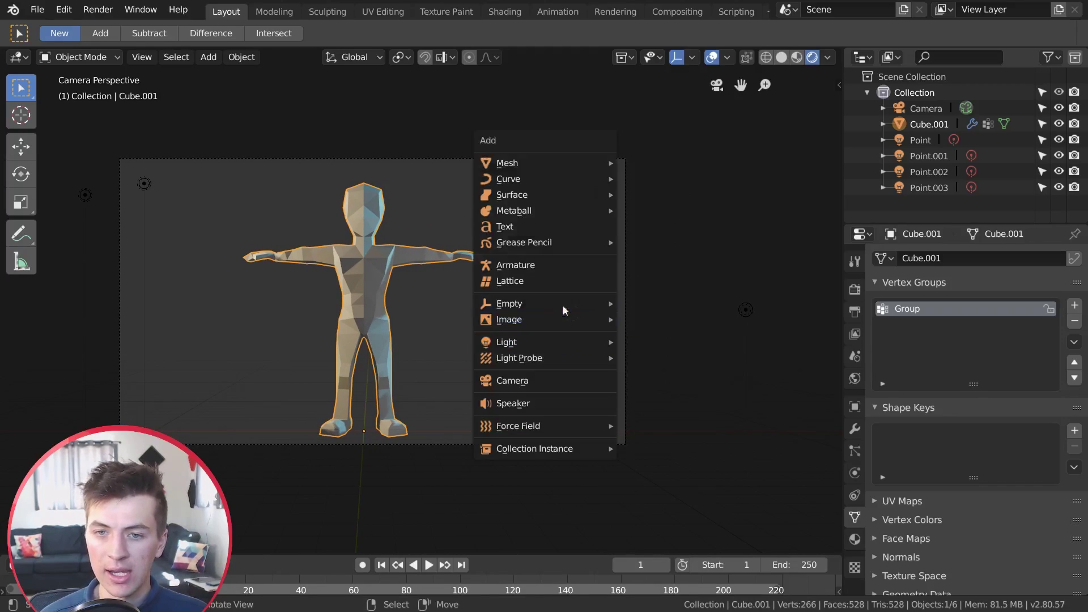
mouse_move(515, 161)
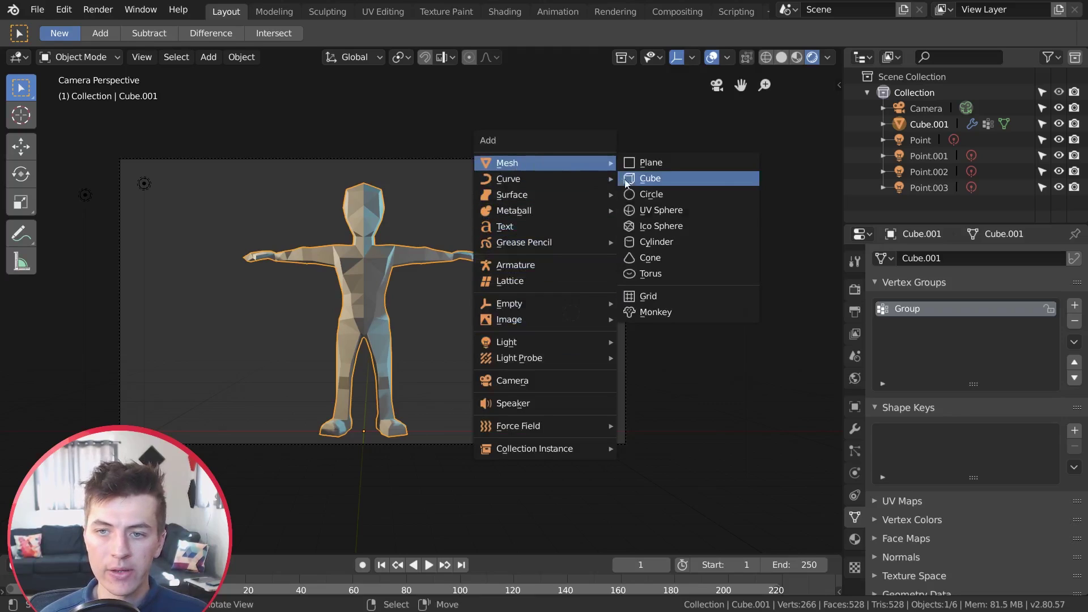
left_click(690, 226)
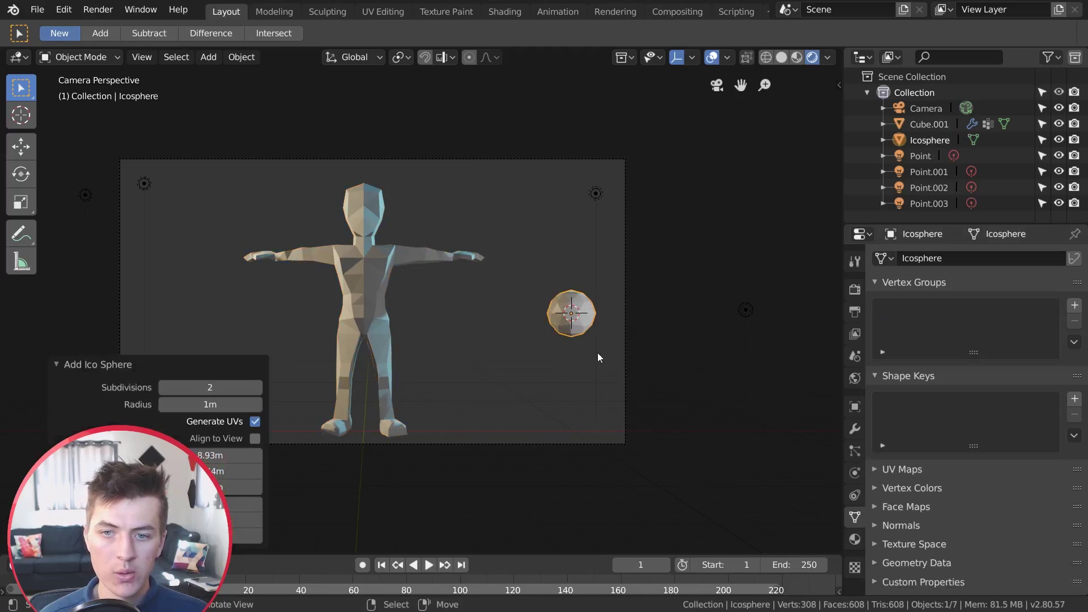
- Enlarge the ico sphere to a scale of about 4.98 and move it to about X 10.1 m, Z 6.7 m
key("s")
left_click(762, 42)
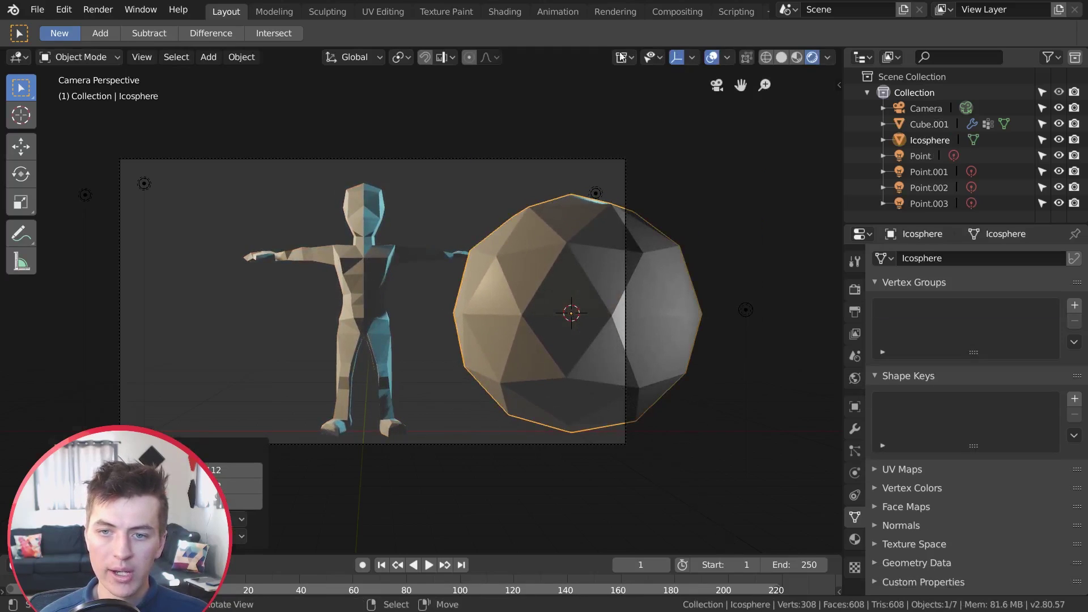
key("s")
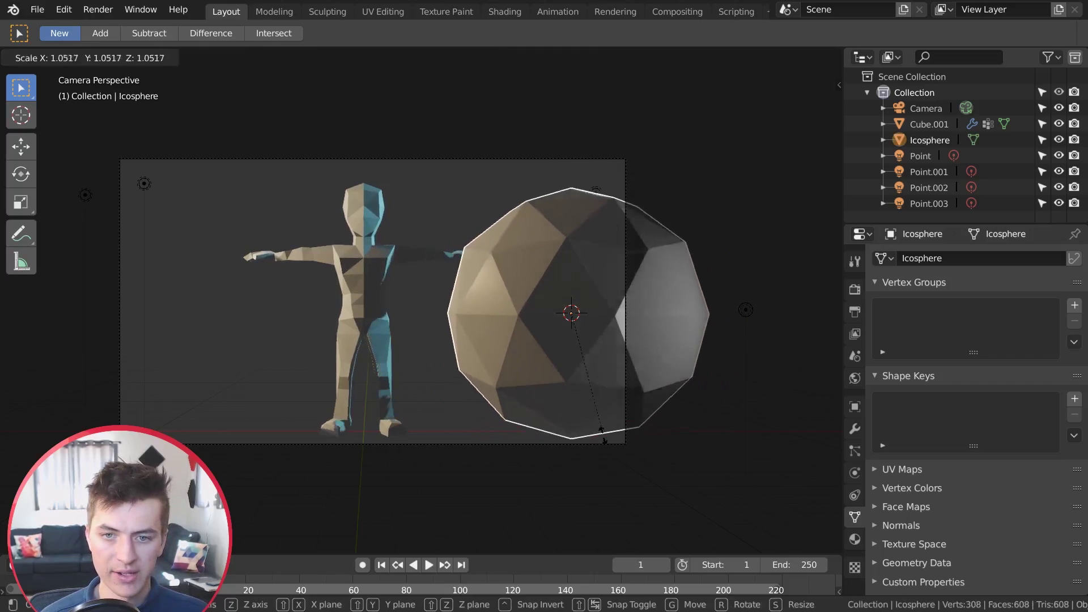
key("g")
left_click(626, 405)
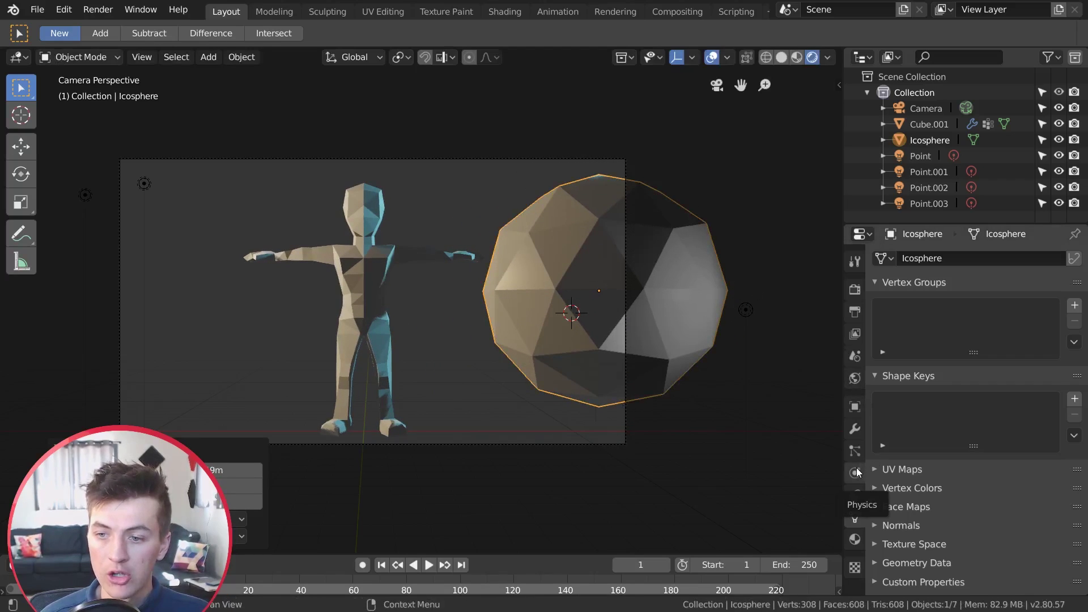
- Set the ico sphere's viewport display to Wire
left_click(855, 407)
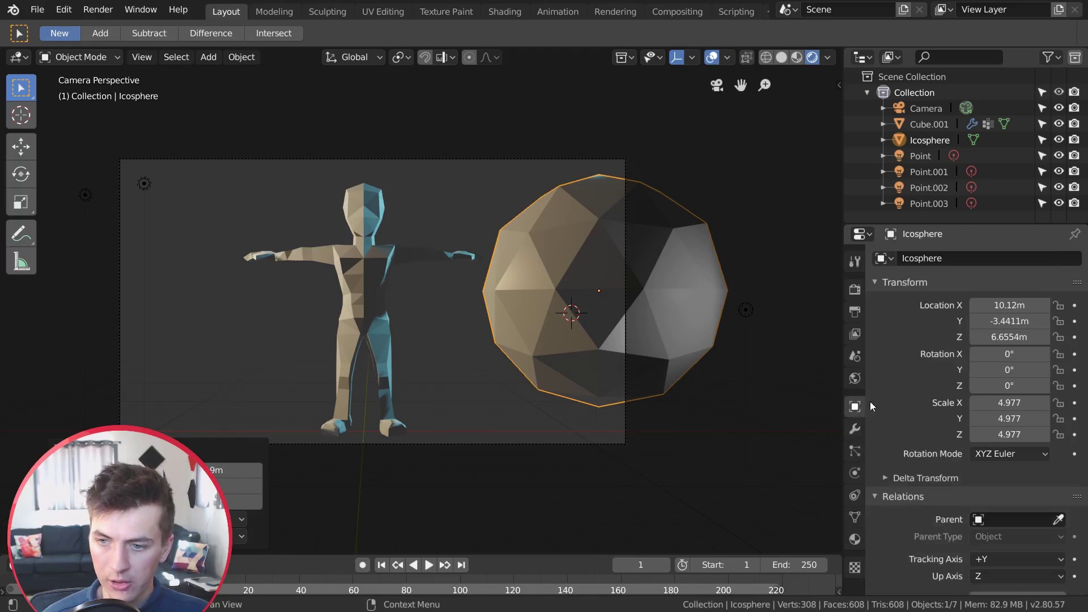
scroll(982, 465, "down", 5)
left_click(930, 567)
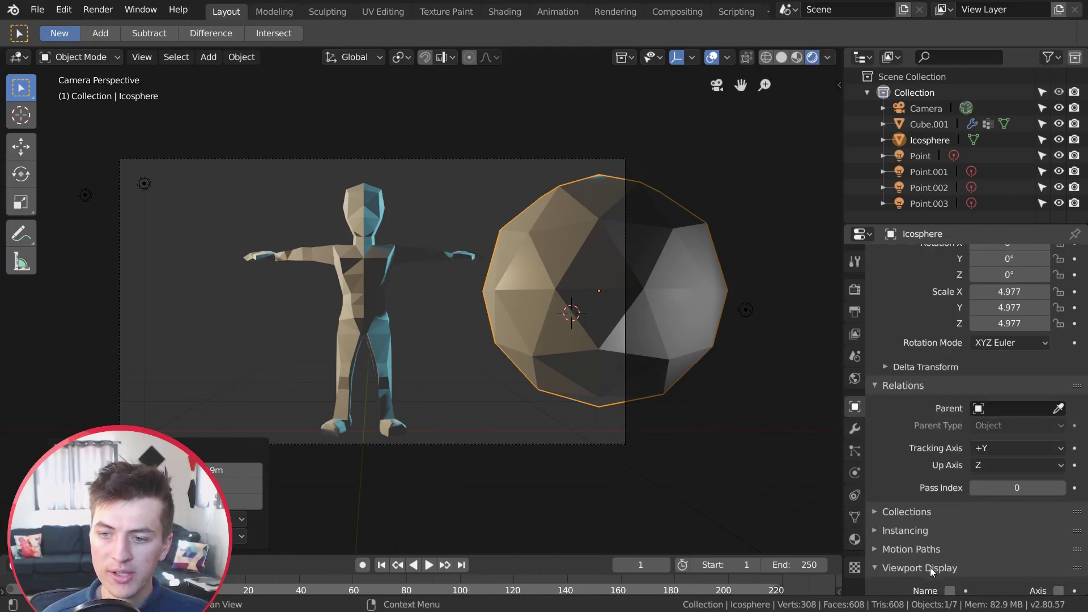
scroll(968, 501, "down", 5)
left_click(1022, 548)
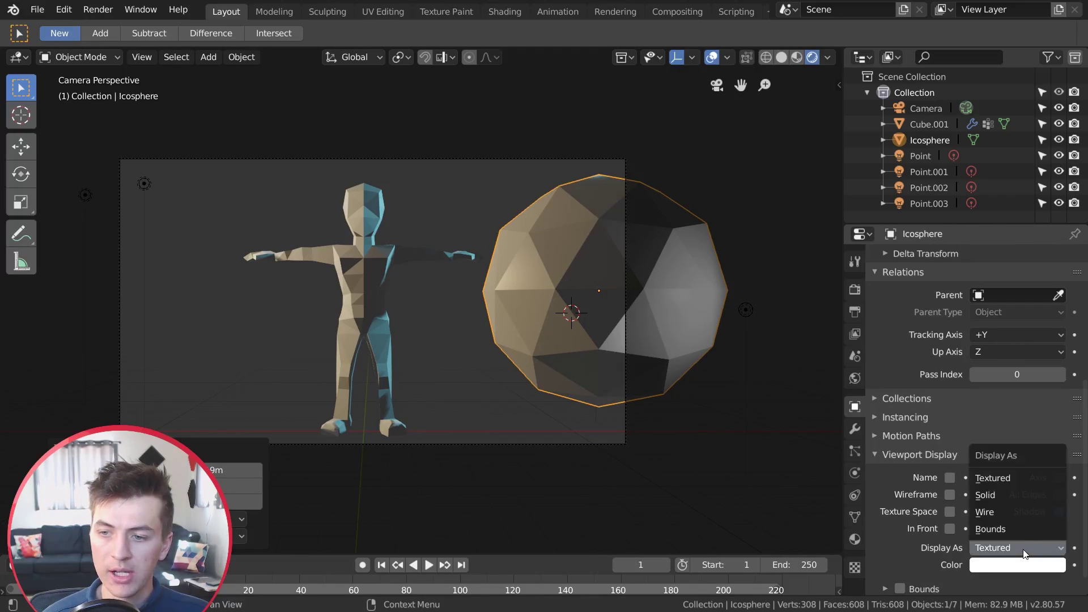
left_click(985, 512)
- Scale the wire sphere by about 1.16, move it about 0.95 m along X and -0.63 m along Z, and deselect it
key("s")
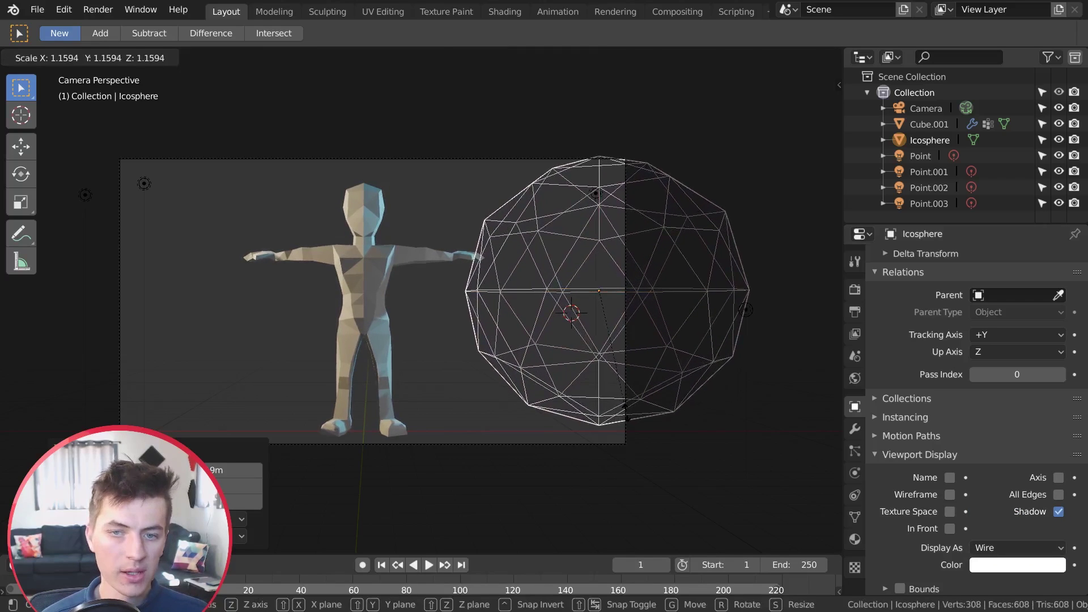
left_click(626, 414)
key("g")
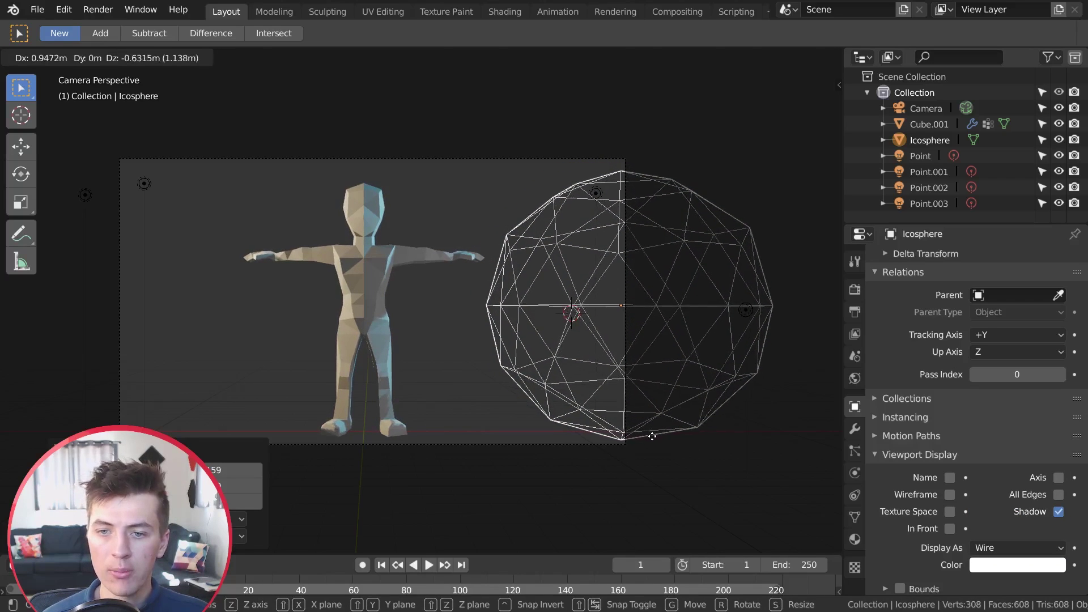
left_click(652, 437)
left_click(614, 319)
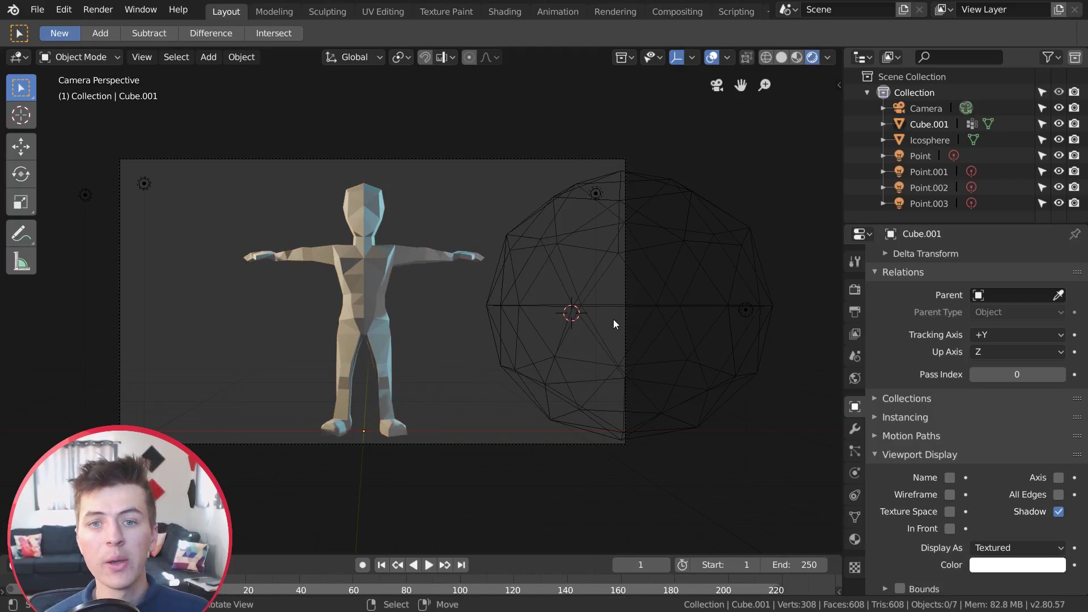
- Add a Vertex Weight Proximity modifier to the character mesh
left_click(378, 281)
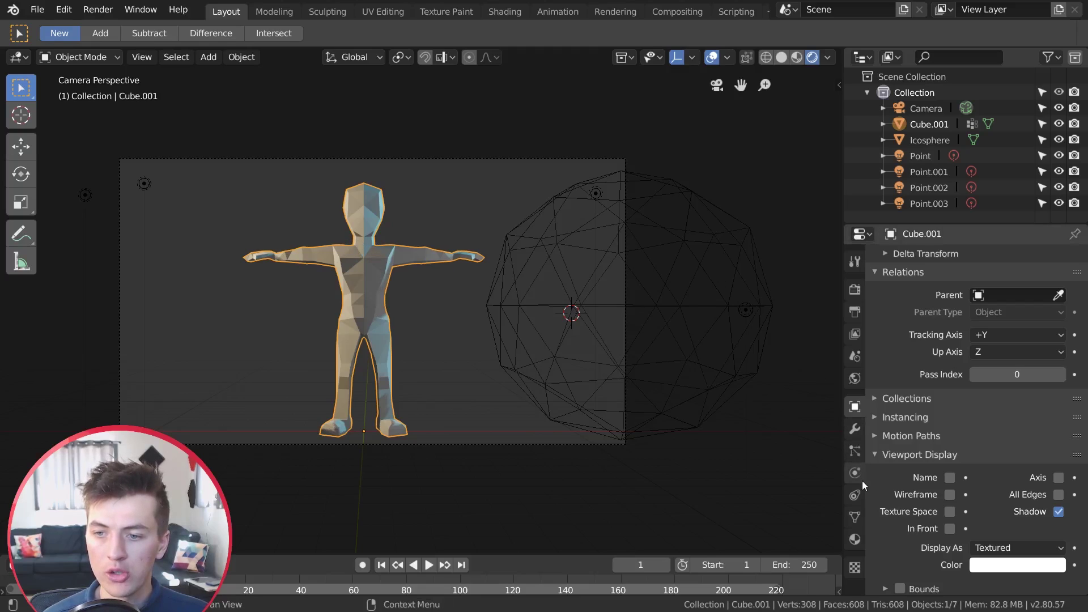
left_click(855, 436)
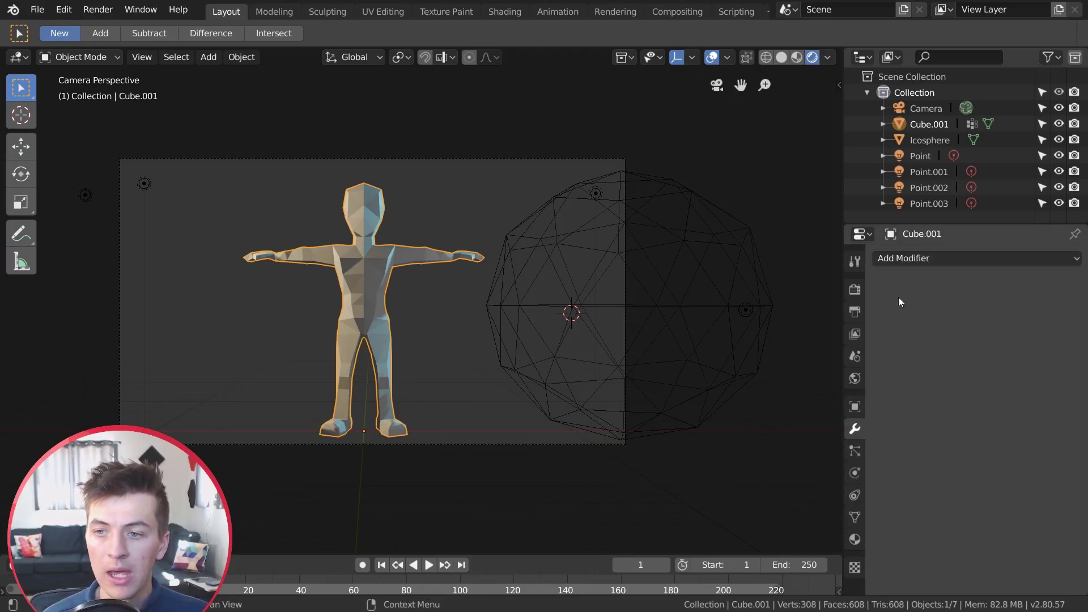
left_click(931, 259)
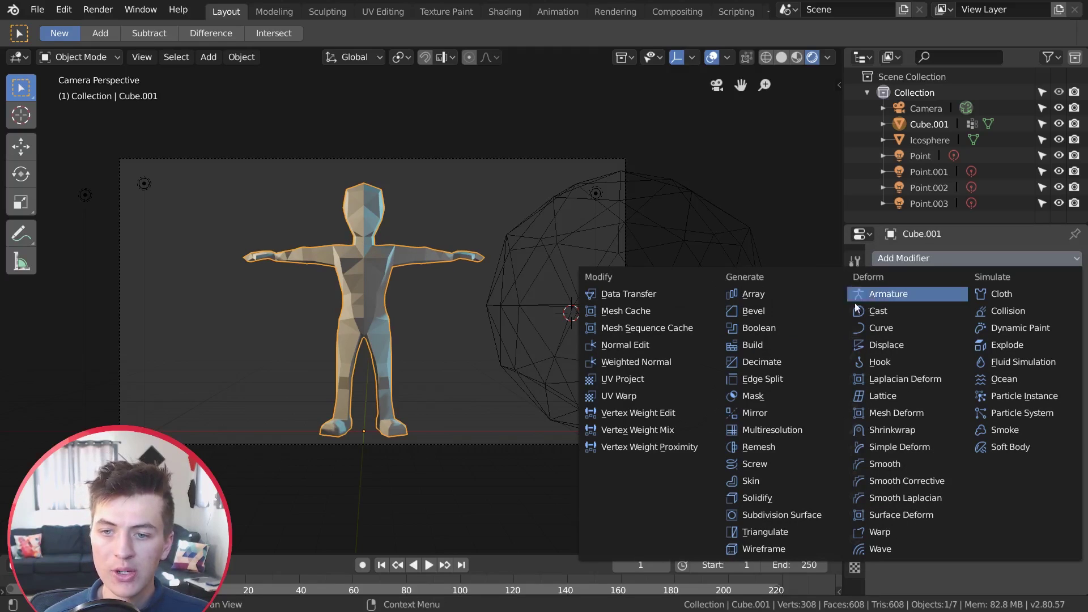
left_click(706, 447)
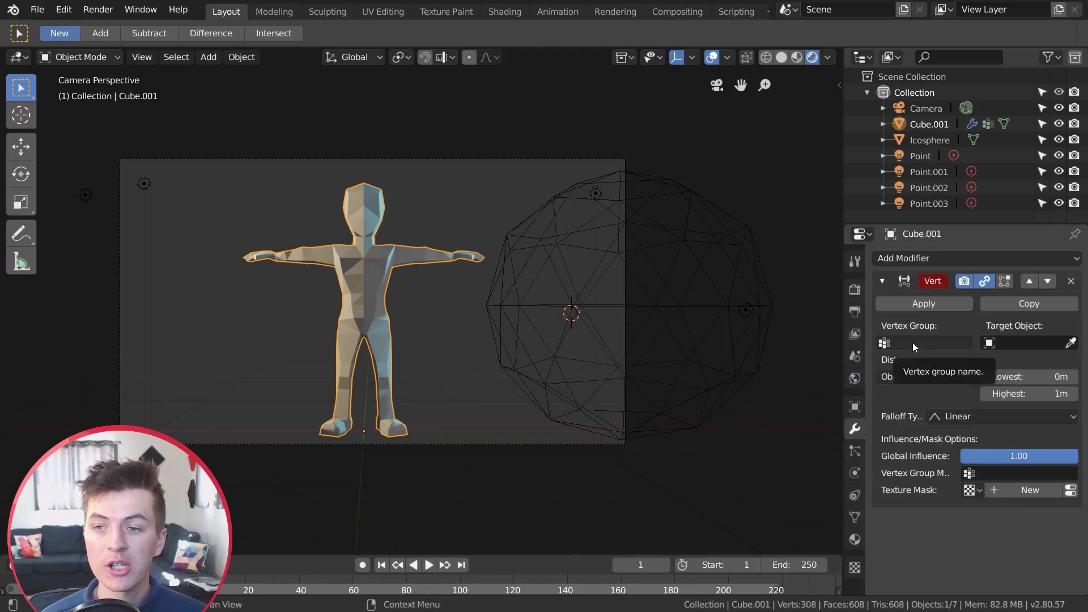
- Configure the proximity modifier with vertex group Group, target object Icosphere and distance mode Geometry
left_click(942, 342)
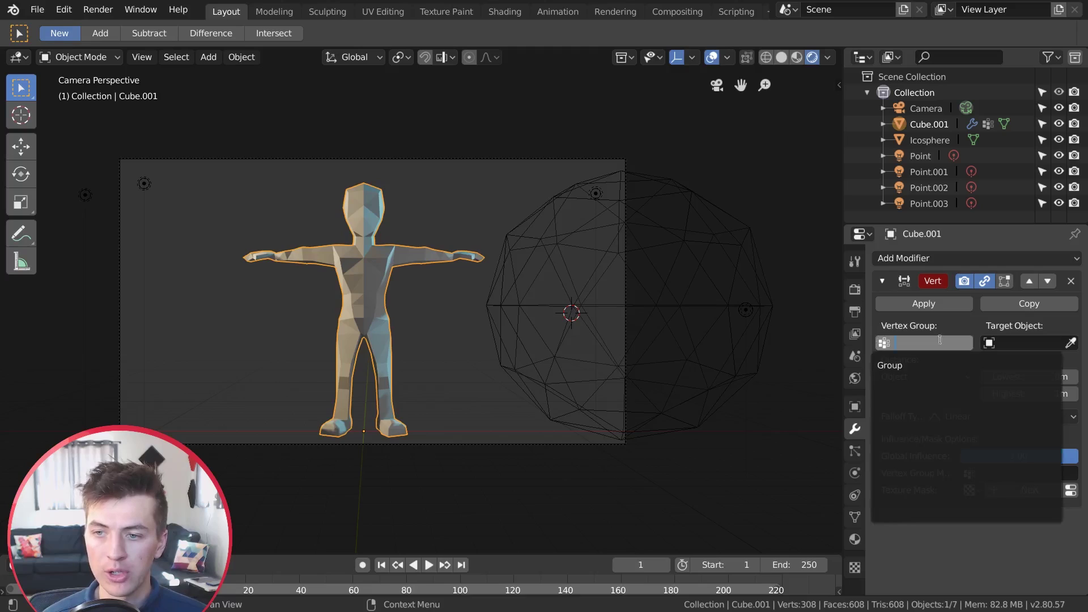
left_click(923, 367)
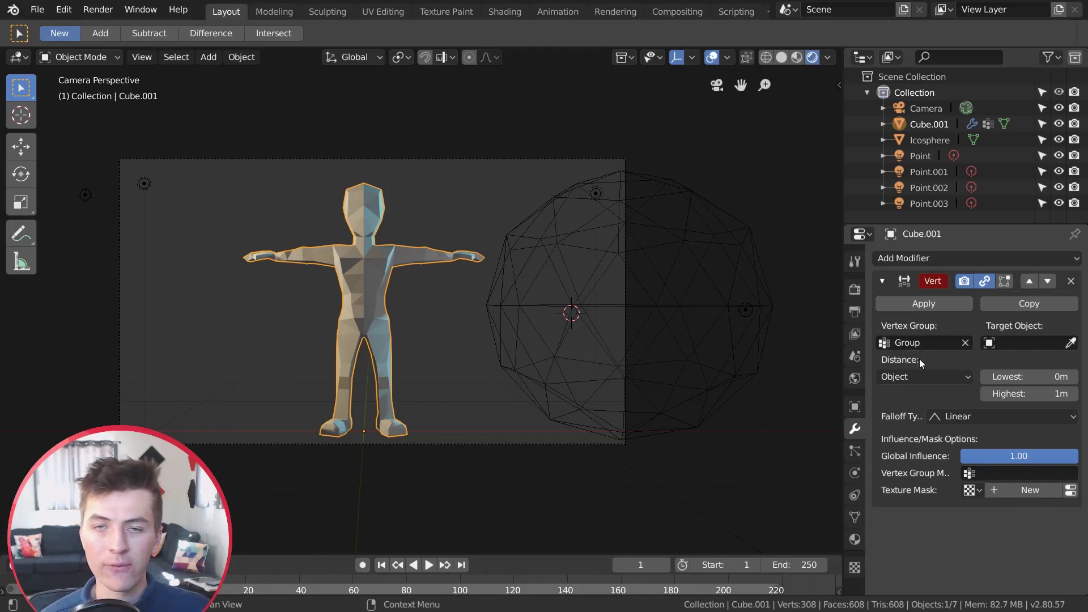
left_click(1006, 342)
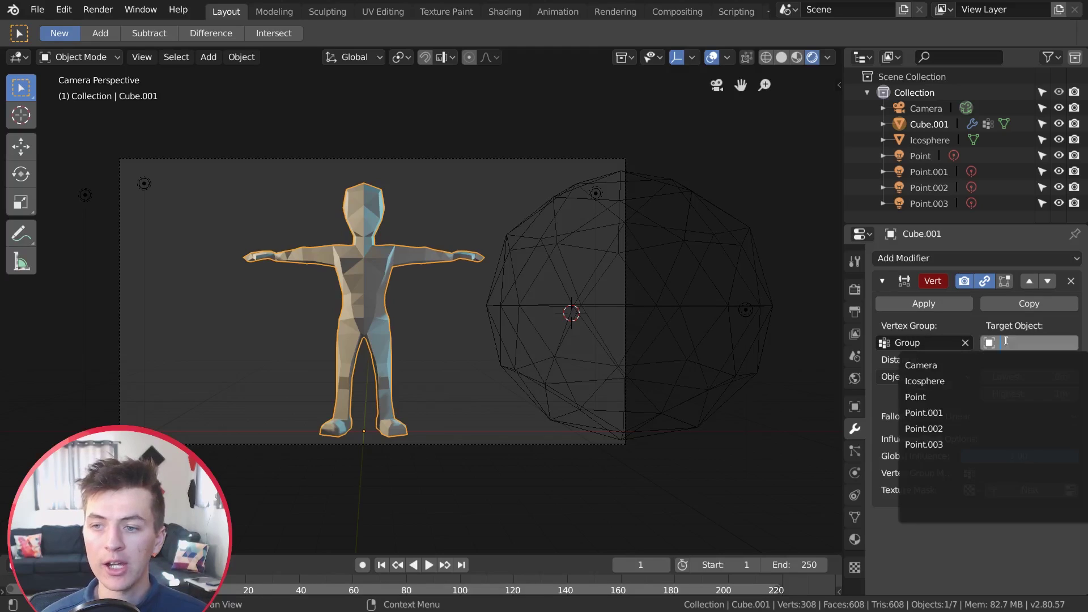
left_click(966, 381)
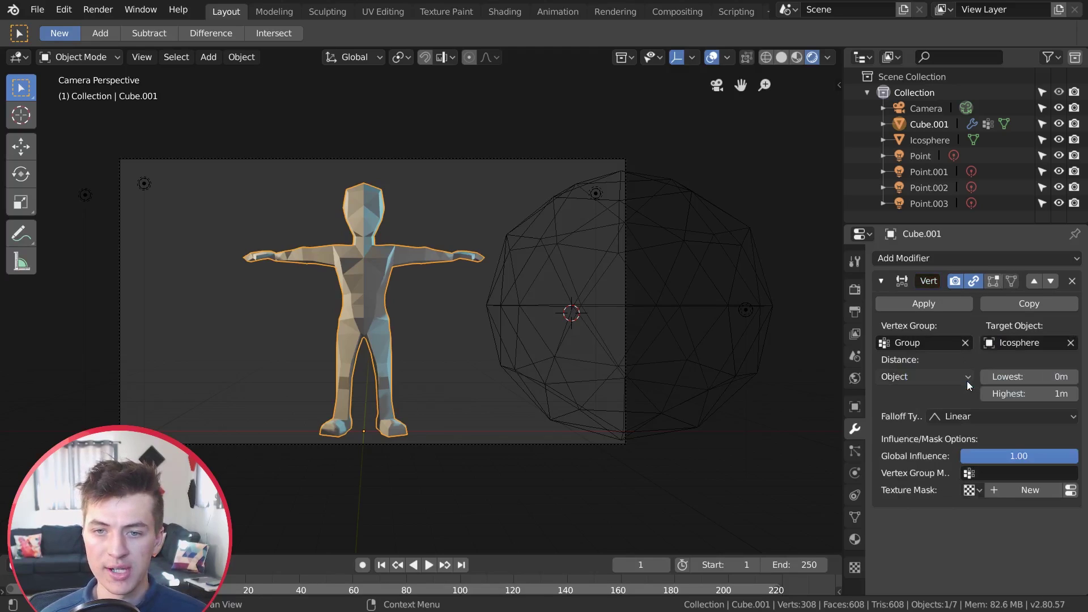
left_click(934, 377)
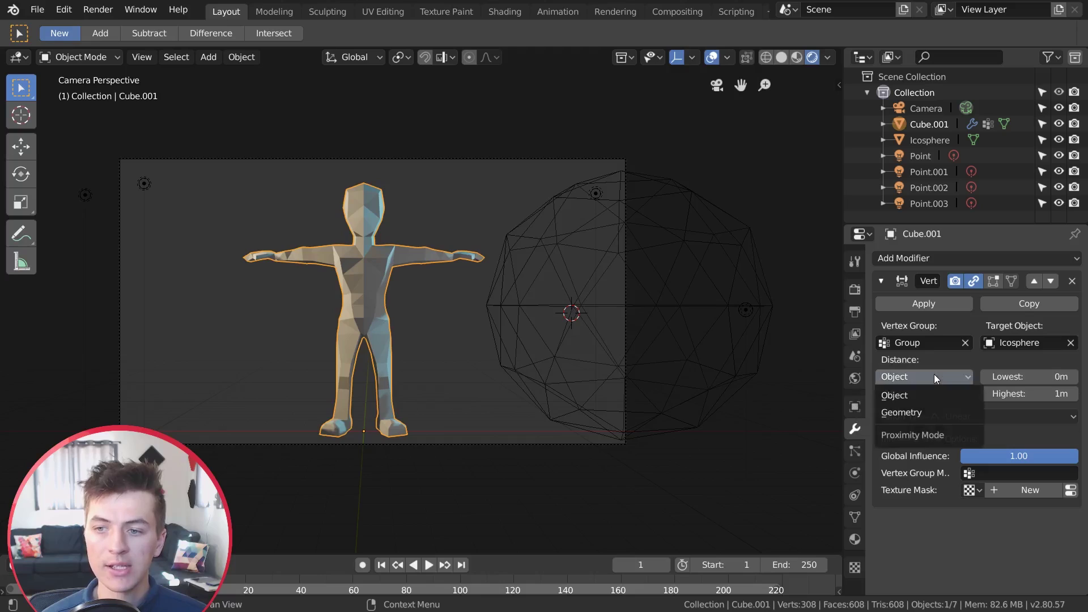
left_click(917, 411)
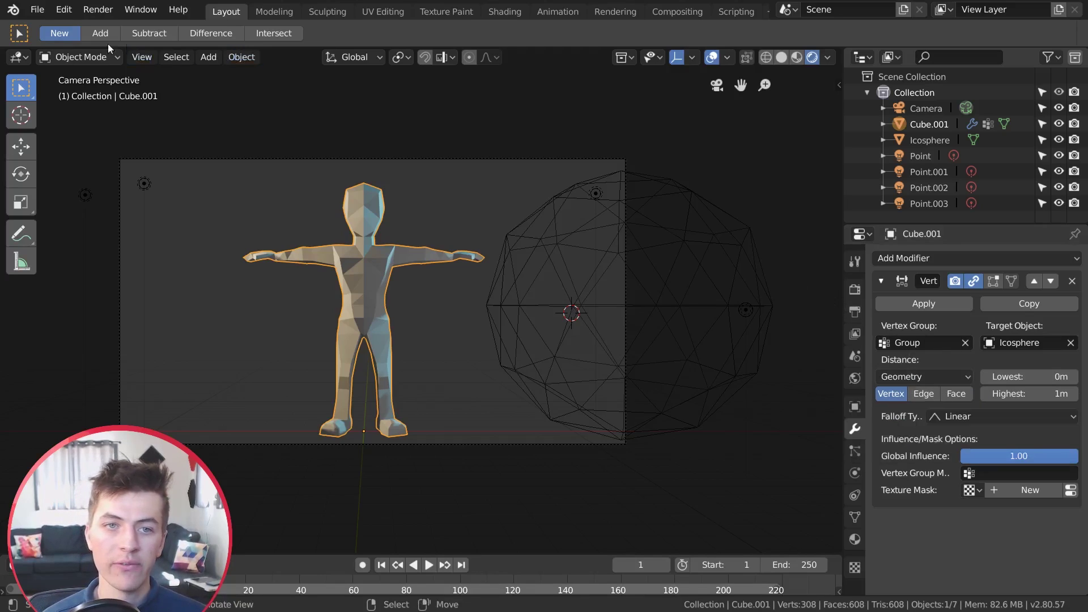
- Inspect the character's proximity weights in Weight Paint mode and return to Object Mode
left_click(68, 58)
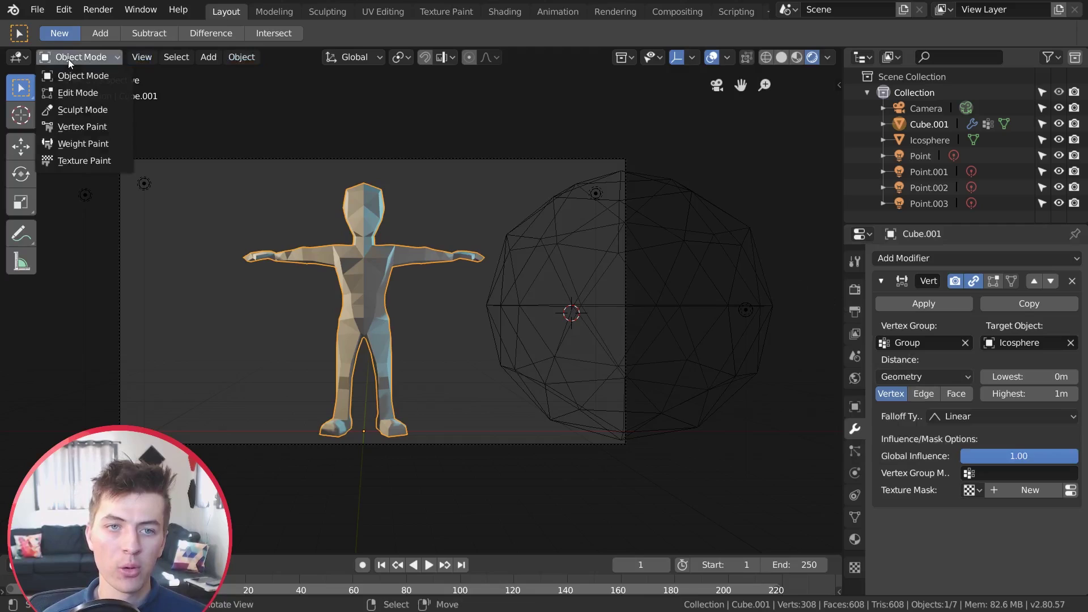
left_click(105, 144)
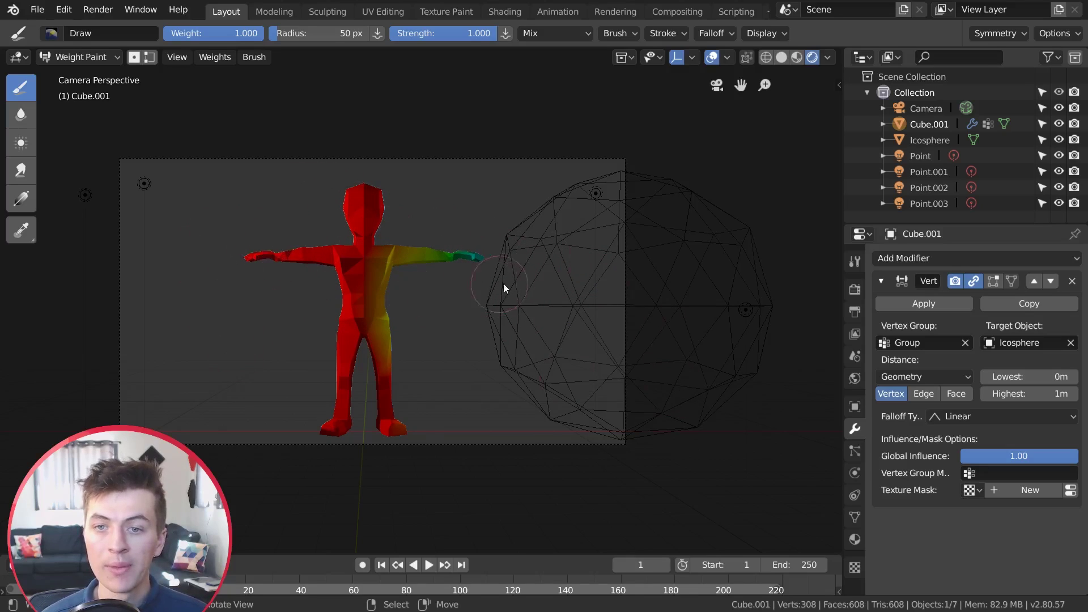
left_click(87, 56)
left_click(87, 77)
- Move the wire ico sphere toward the character until it encloses the nearer arm and reaches the torso
left_click(581, 301)
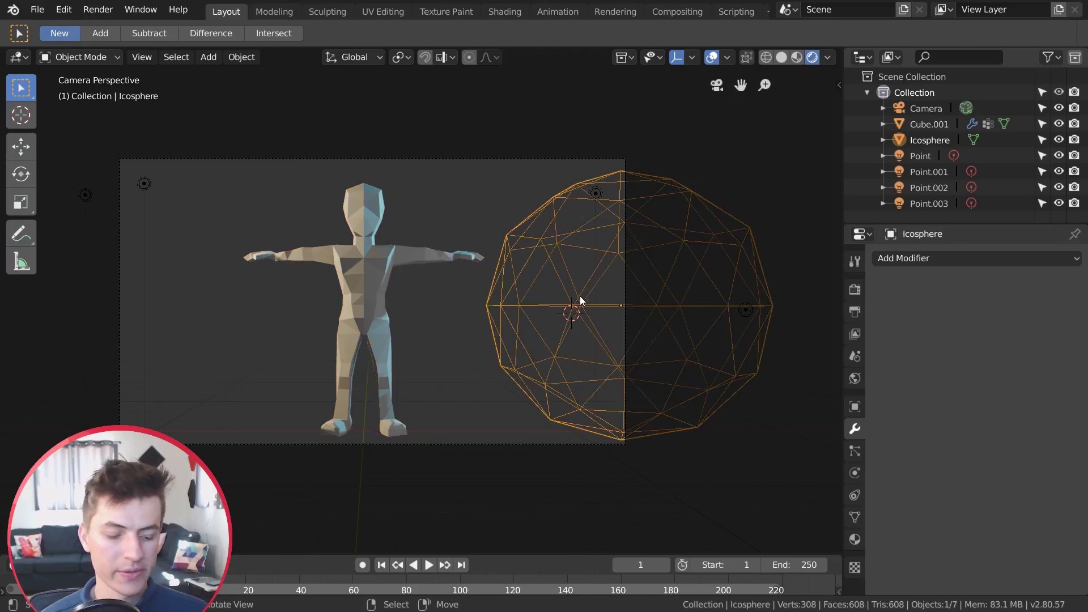
key("g")
left_click(499, 322)
- Select the character and examine how its weights respond to the moved sphere in Weight Paint mode
left_click(339, 270)
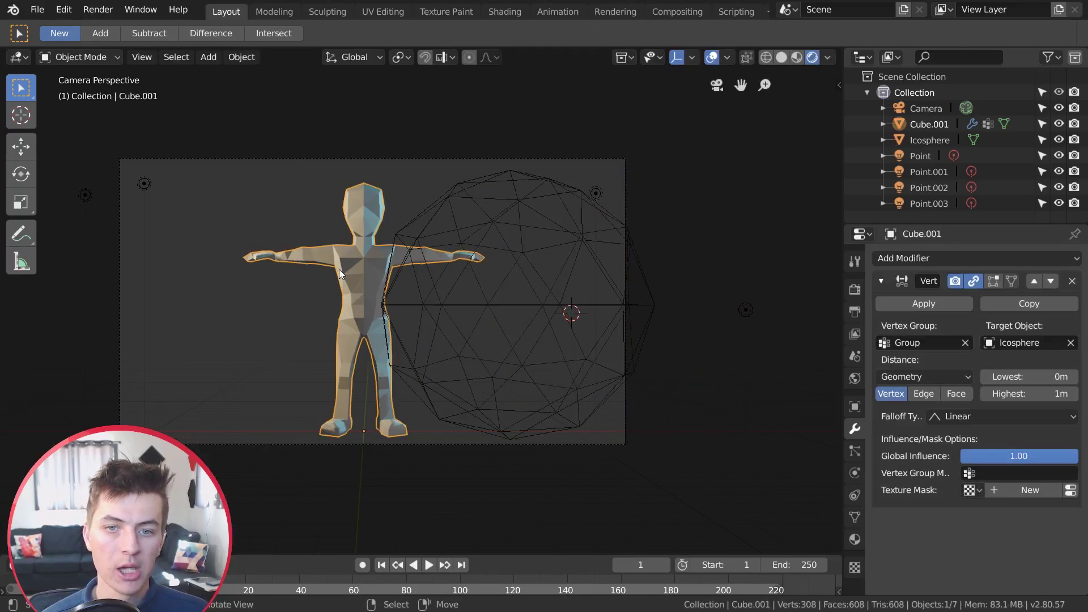
left_click(60, 58)
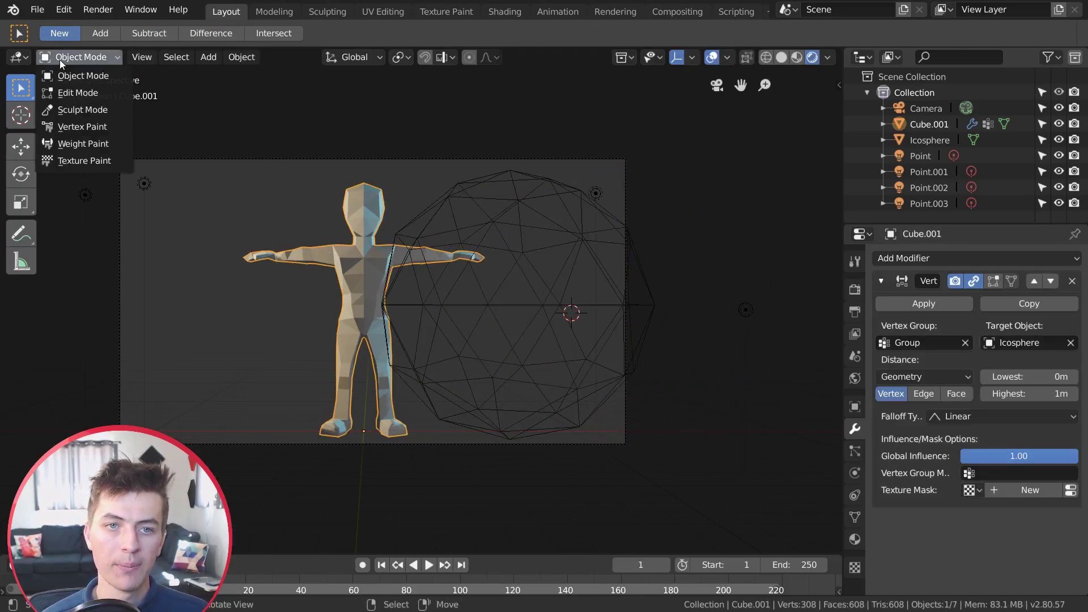
left_click(100, 149)
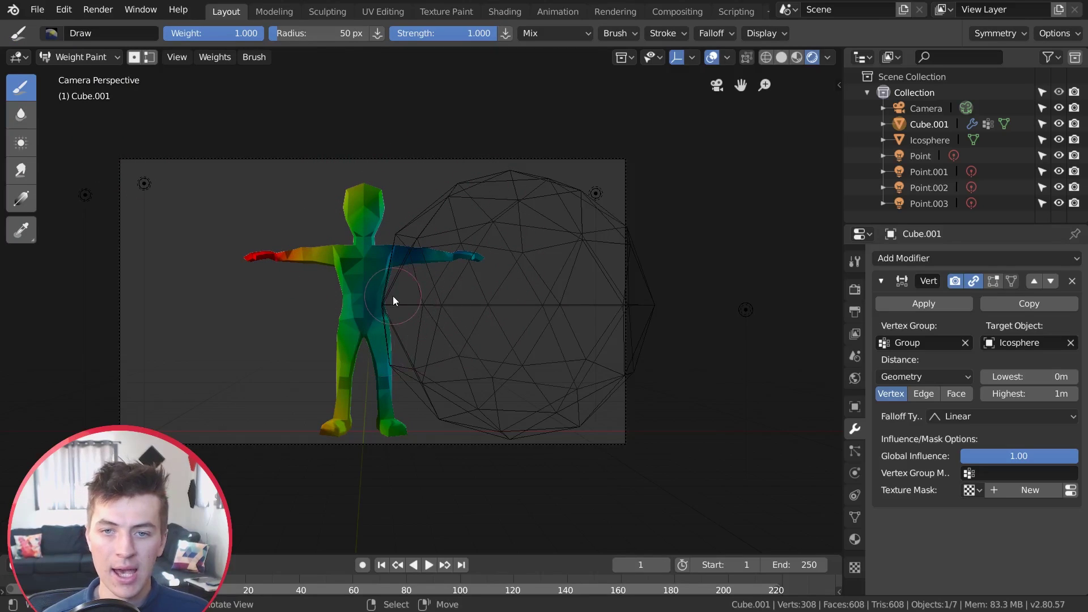
left_click(83, 57)
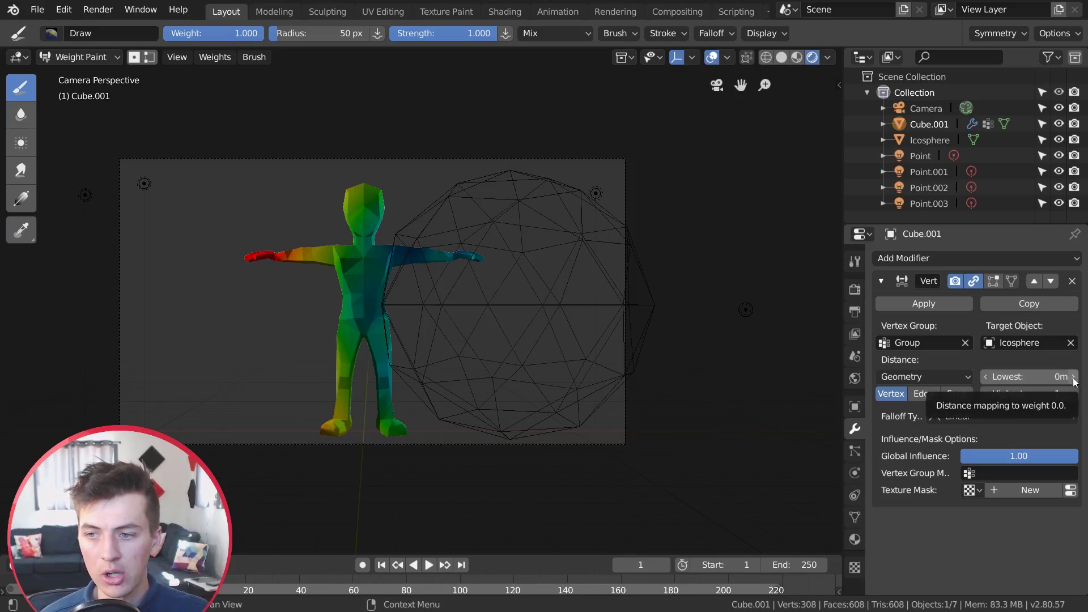
- Raise the proximity modifier's Lowest distance to 1.1 m
left_click_drag(1074, 379, 1076, 383)
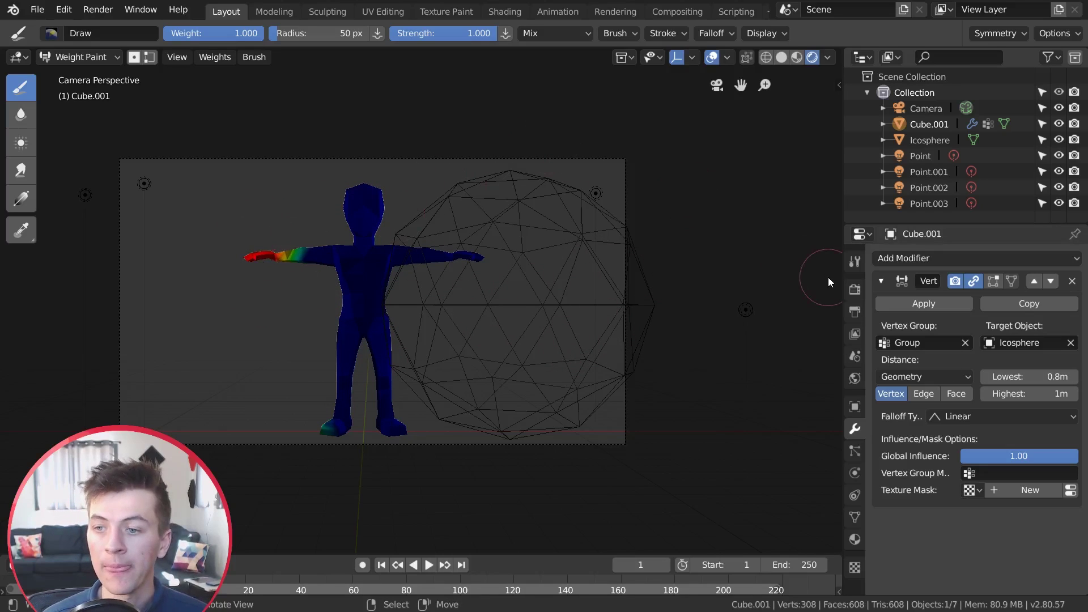
left_click_drag(1023, 378, 989, 379)
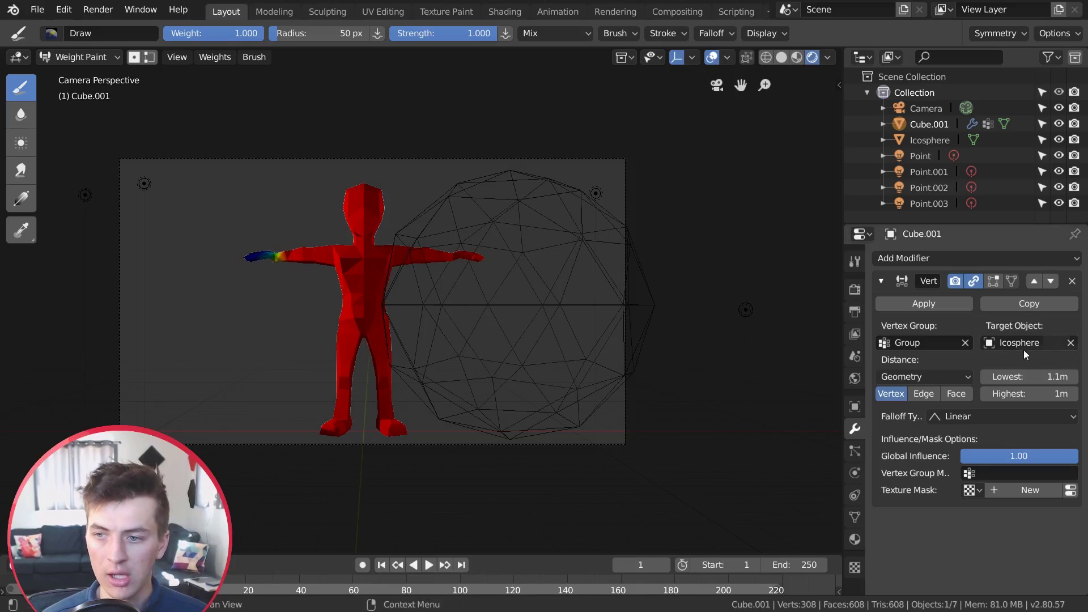
- Try smaller proximity distances, reducing Lowest to 0.5 m and Highest to 0.4 m
left_click(985, 394)
left_click(985, 393)
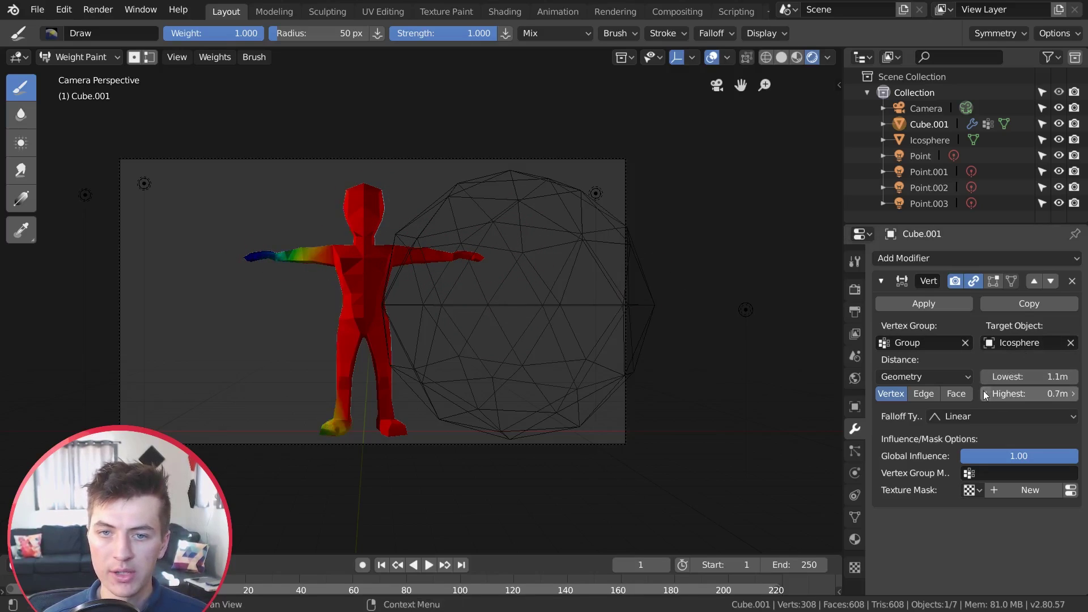
left_click(985, 394)
left_click(985, 393)
left_click(984, 393)
left_click(987, 377)
left_click(988, 378)
left_click(987, 377)
left_click(988, 378)
left_click(987, 377)
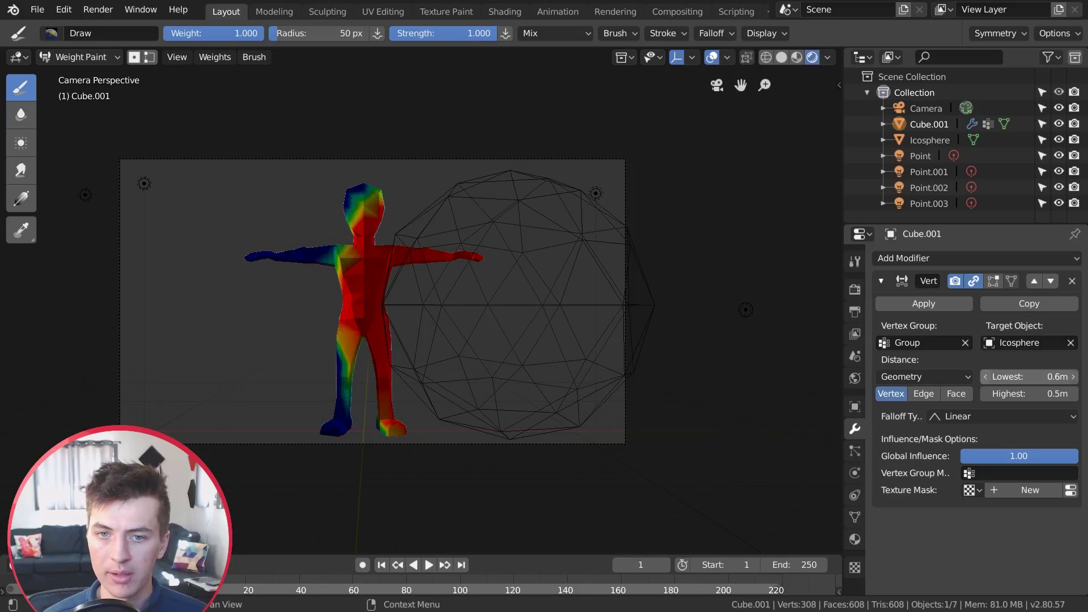
left_click(988, 378)
left_click_drag(1073, 397, 1025, 394)
- Set the proximity modifier's Highest distance to 1 m and its Lowest distance to 1.1 m
left_click(1024, 393)
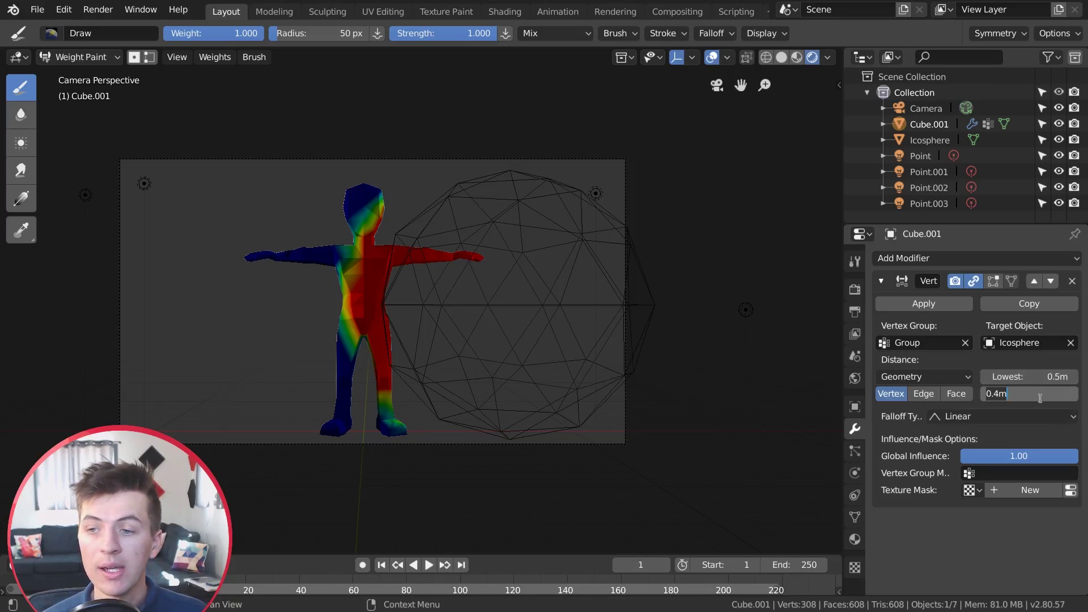
type("1")
key("Return")
left_click(1035, 378)
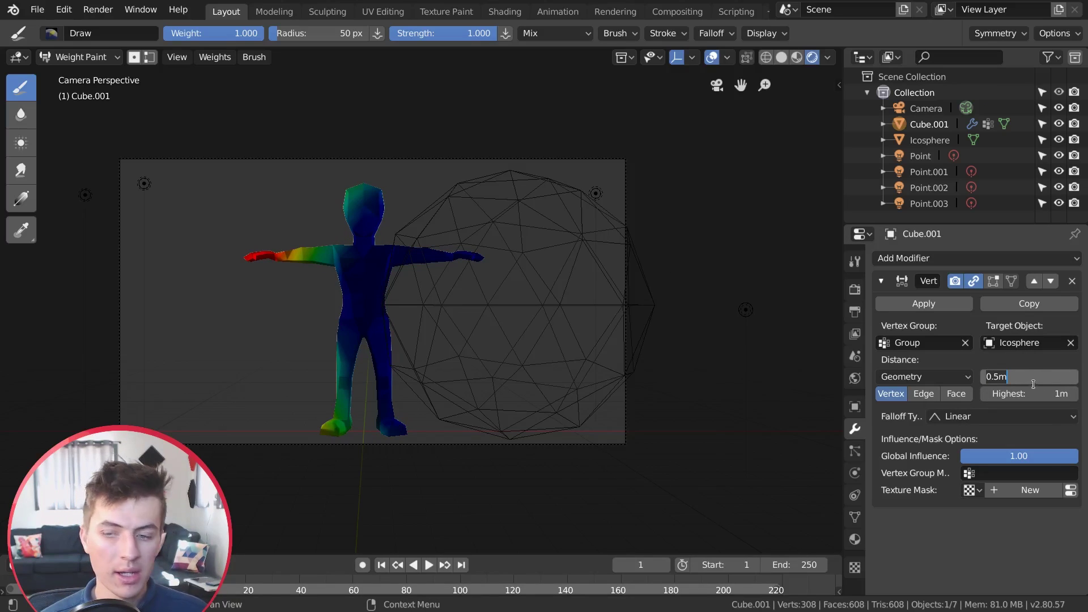
type("1.1")
key("Return")
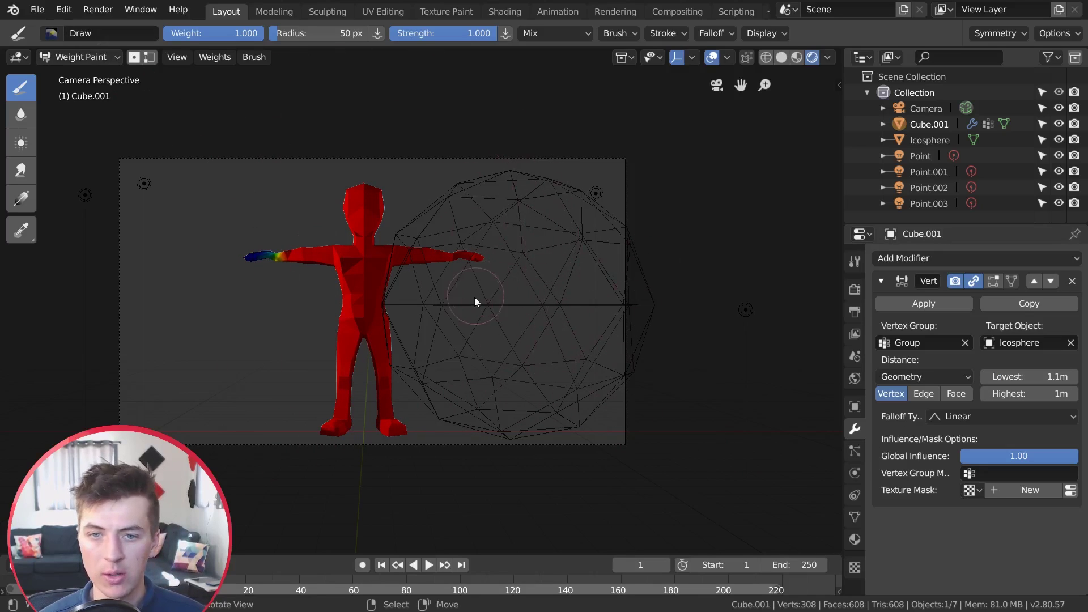
- Return to Object Mode and move the ico sphere away from the torso so it only overlaps the character's hand
key("ctrl+Tab")
left_click(470, 340)
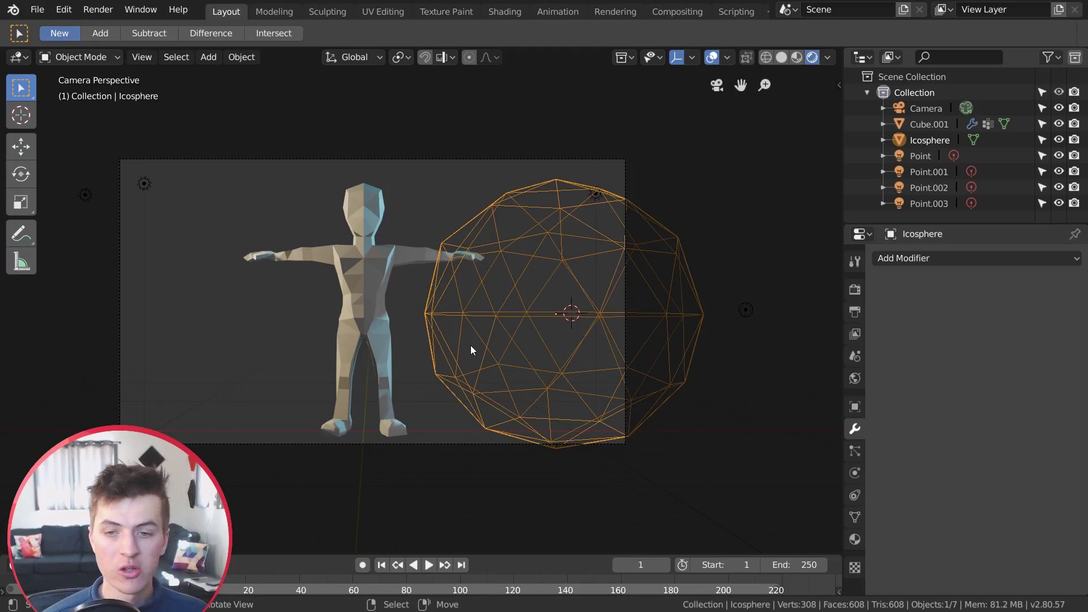
key("g")
left_click(486, 333)
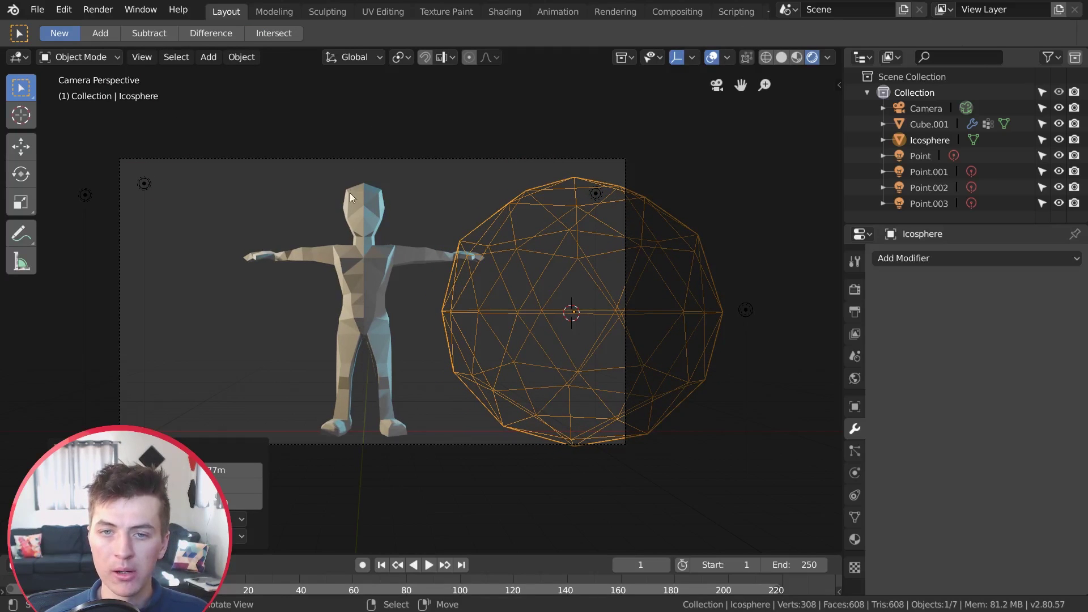
- Select the character and view its updated weights in Weight Paint mode
left_click(80, 57)
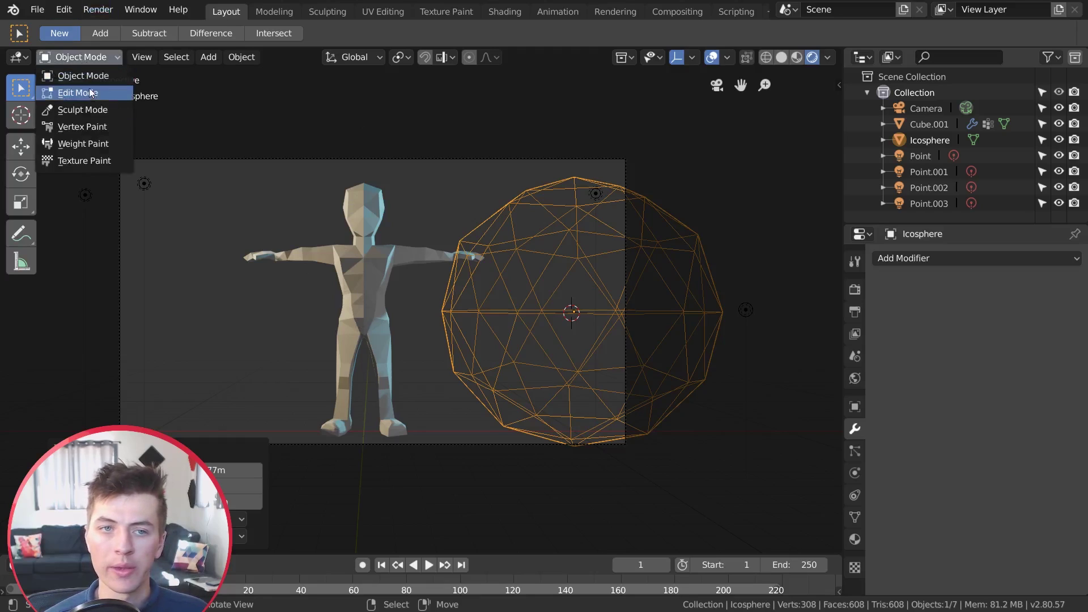
left_click(355, 239)
left_click(80, 57)
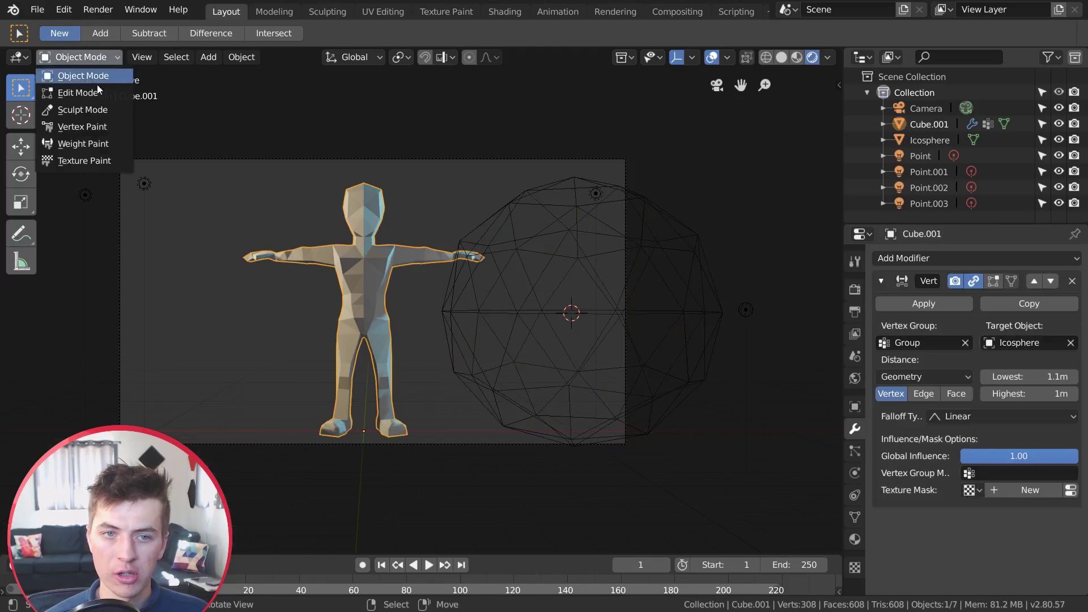
left_click(104, 147)
- Return to Object Mode and move the ico sphere farther out until it just touches the character's fingertips
left_click(79, 56)
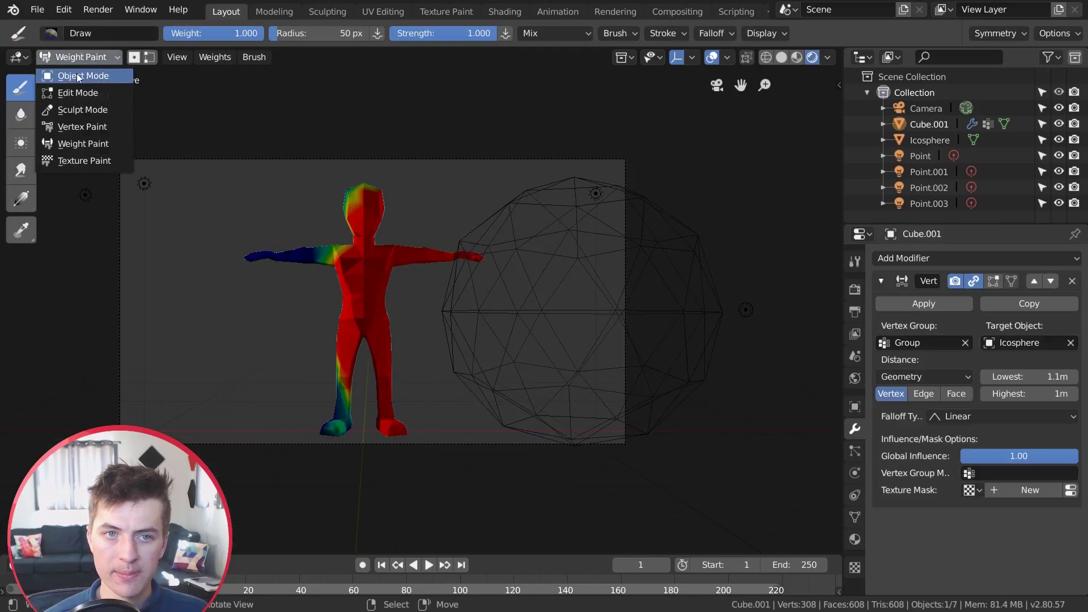
left_click(85, 76)
left_click_drag(538, 286, 567, 290)
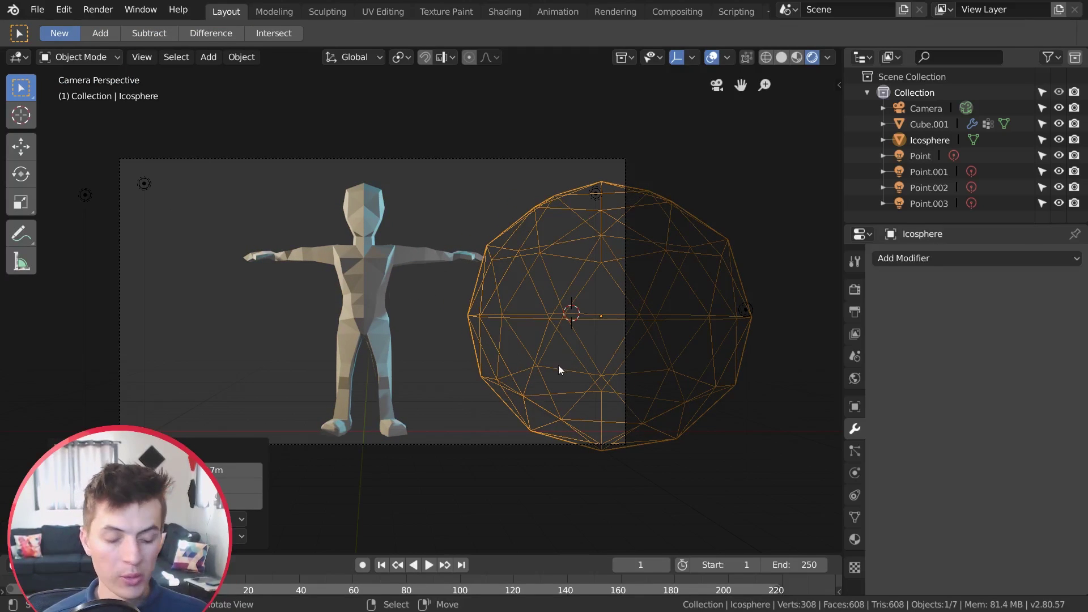
mouse_move(559, 365)
left_mouse_down()
mouse_move(568, 374)
mouse_move(561, 369)
left_mouse_up()
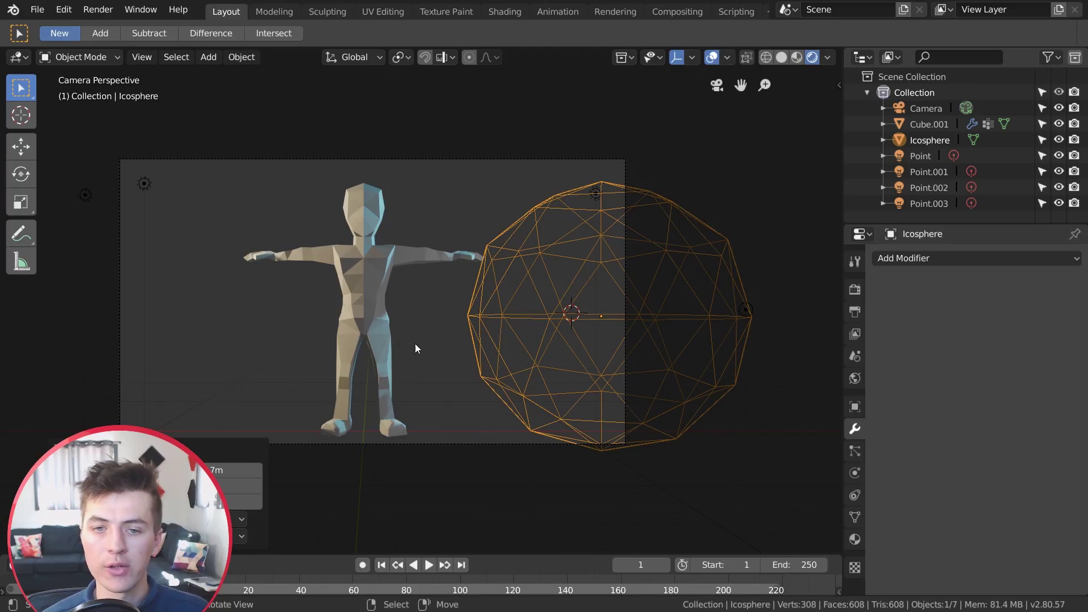
- Add a Wireframe modifier to the character mesh and check the result up close
left_click(368, 296)
left_click(935, 256)
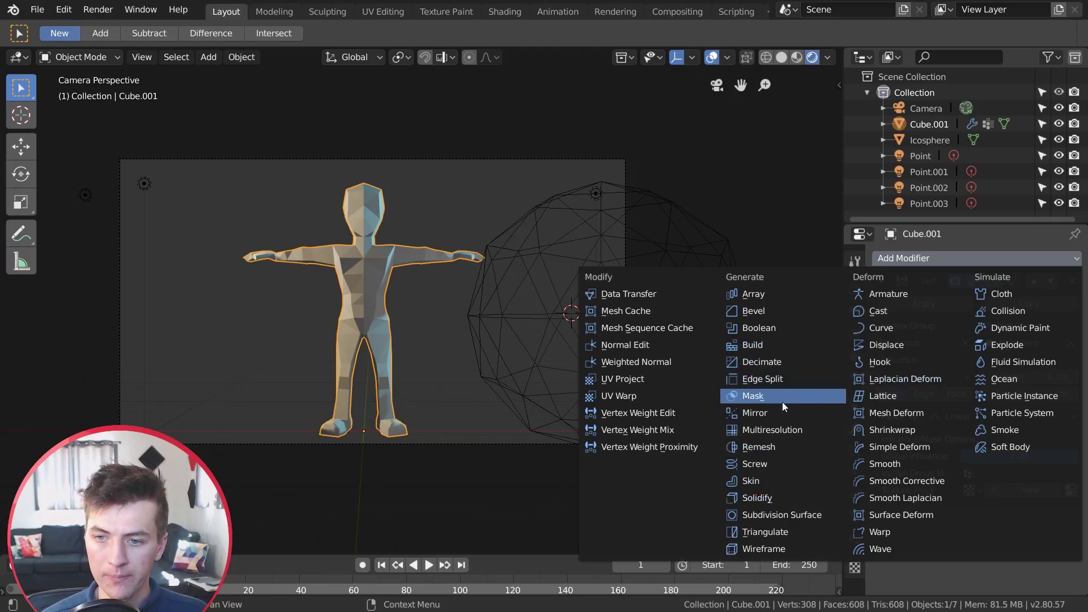
left_click(783, 547)
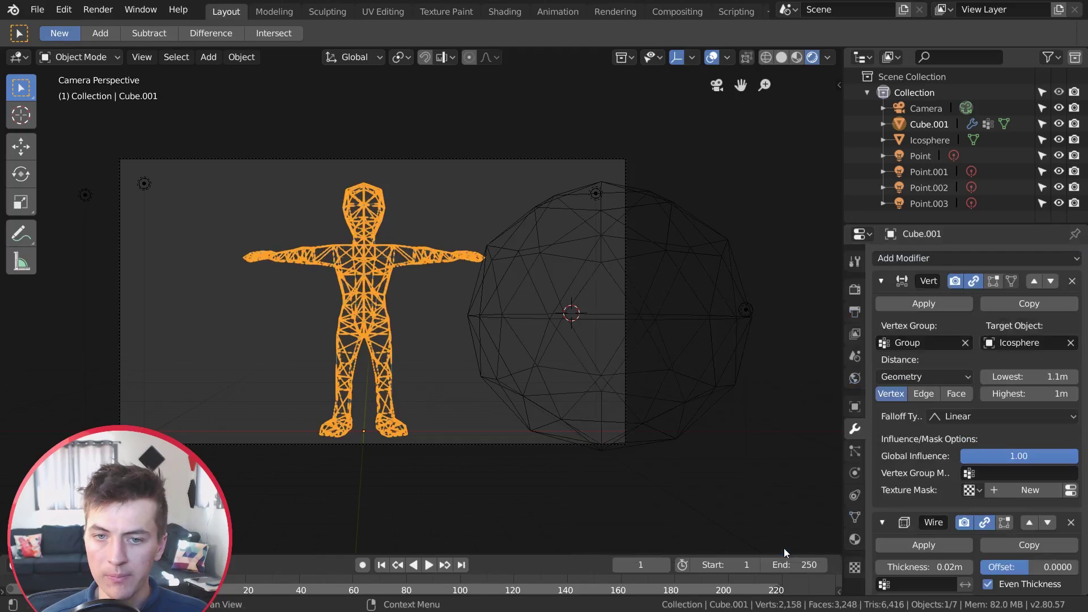
scroll(397, 380, "up", 4)
scroll(466, 347, "down", 4)
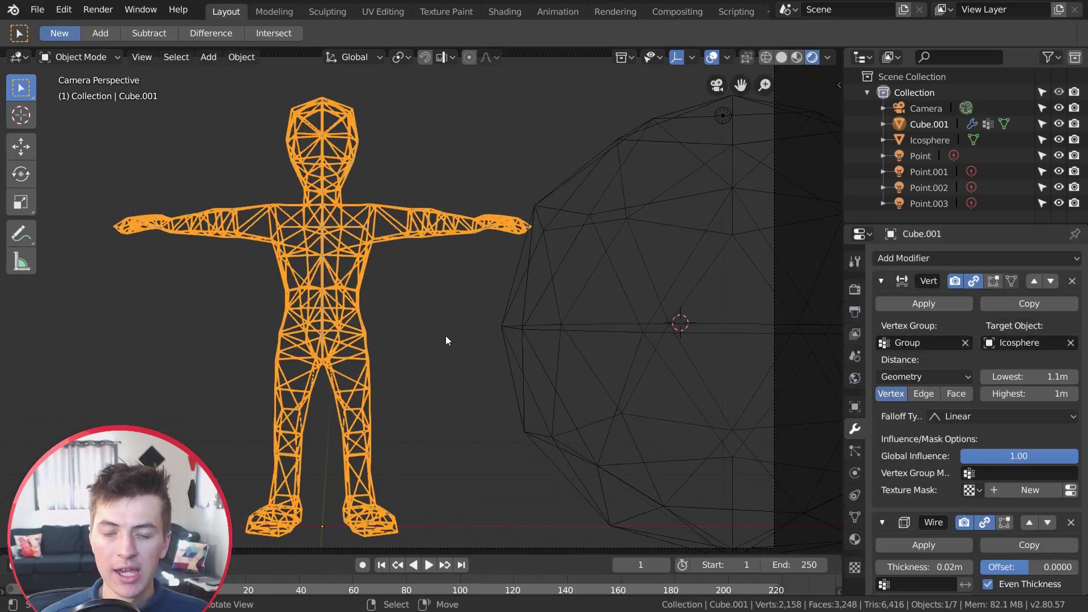
scroll(381, 336, "up", 2)
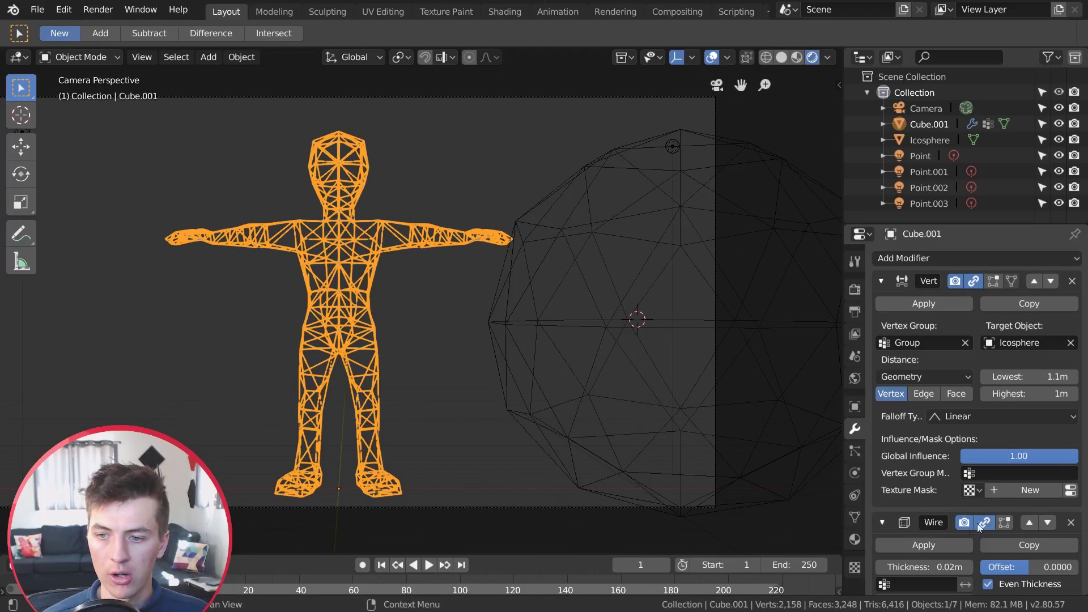
- Collapse the proximity modifier and set the Wireframe modifier's thickness to 0.03 m
left_click(881, 280)
left_click_drag(924, 352, 948, 351)
scroll(403, 390, "up", 5)
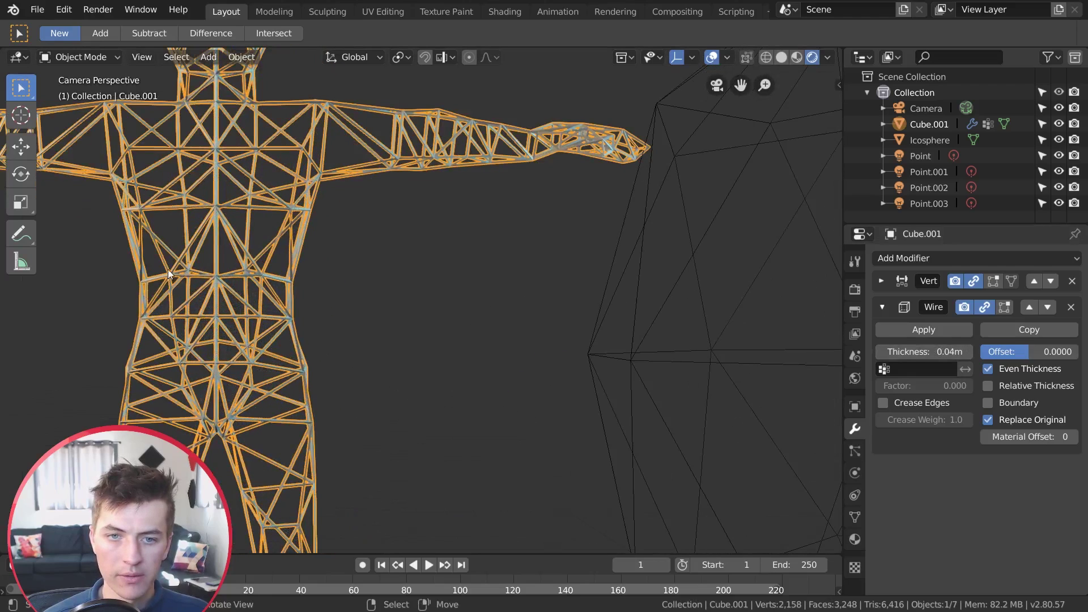
scroll(242, 228, "down", 6)
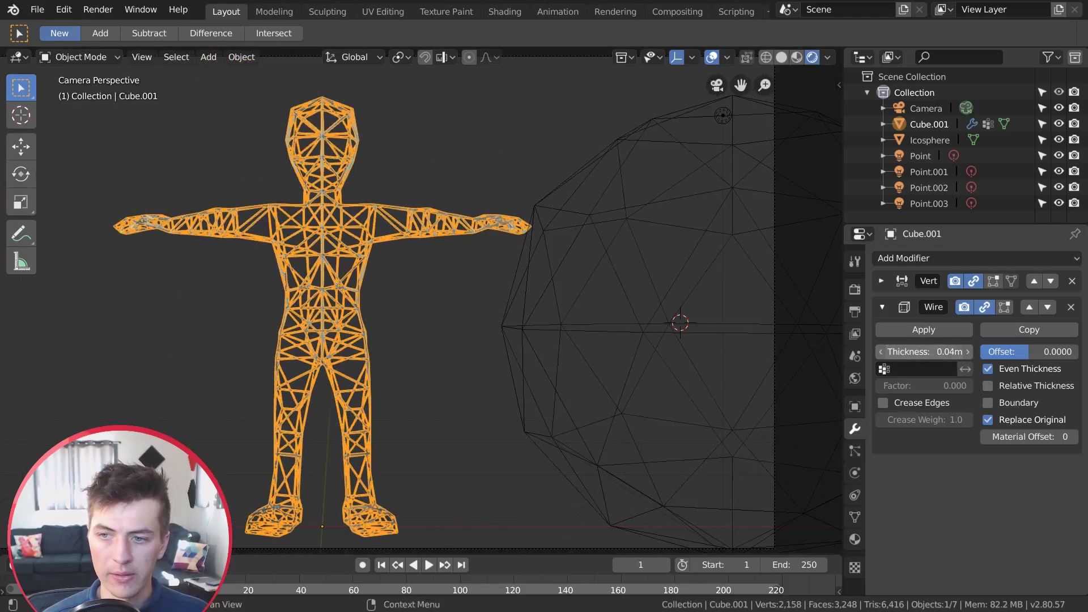
left_click(933, 351)
type(".03")
key("Return")
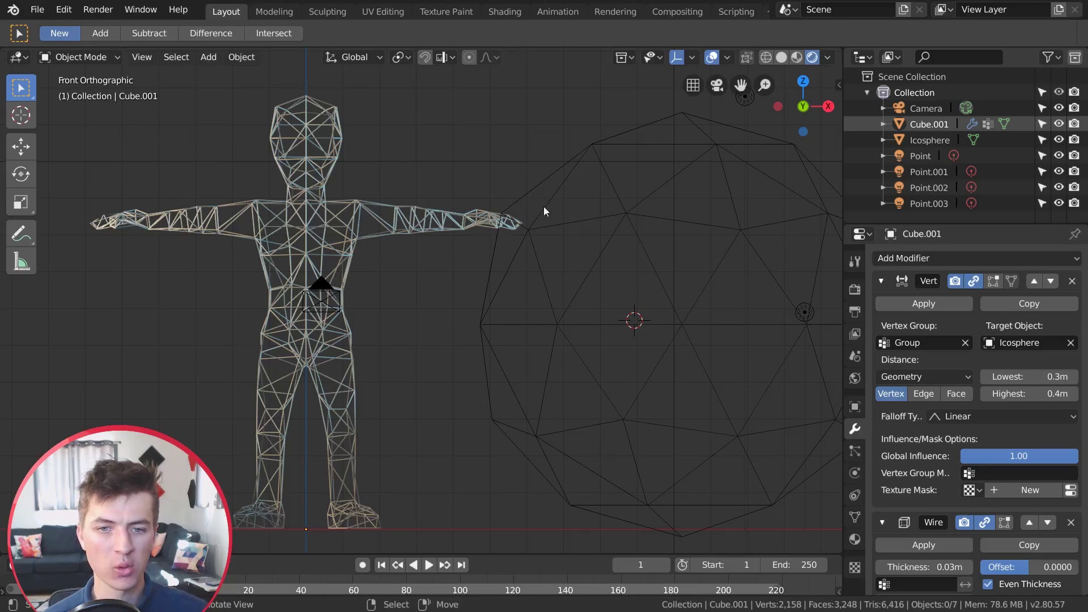
- Assign the vertex group Group to the character's Wireframe modifier
left_click(391, 225)
key("a")
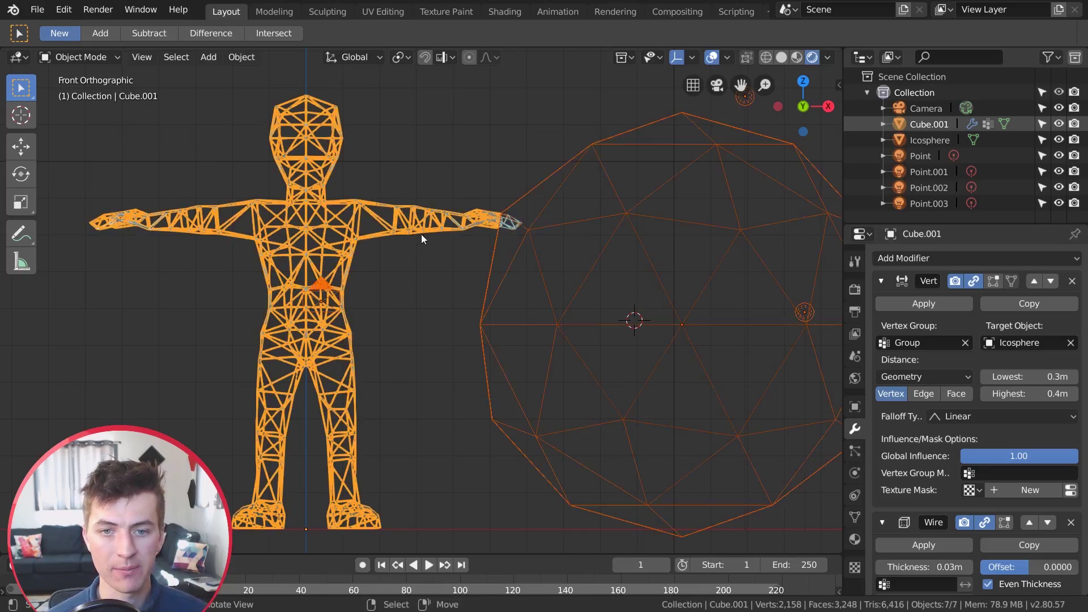
key("alt+a")
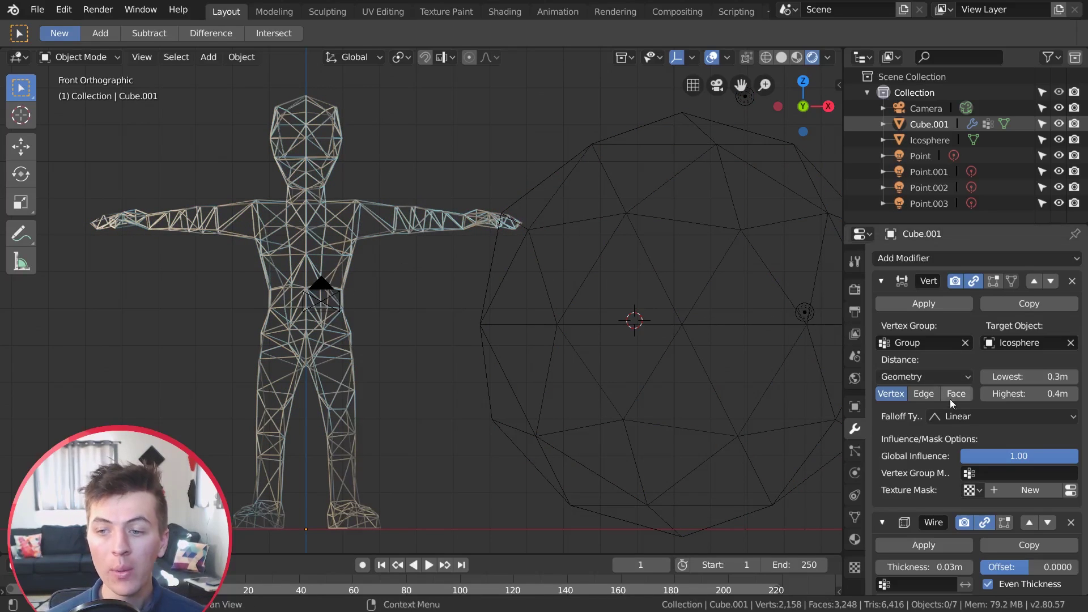
scroll(950, 399, "down", 1)
left_click(923, 567)
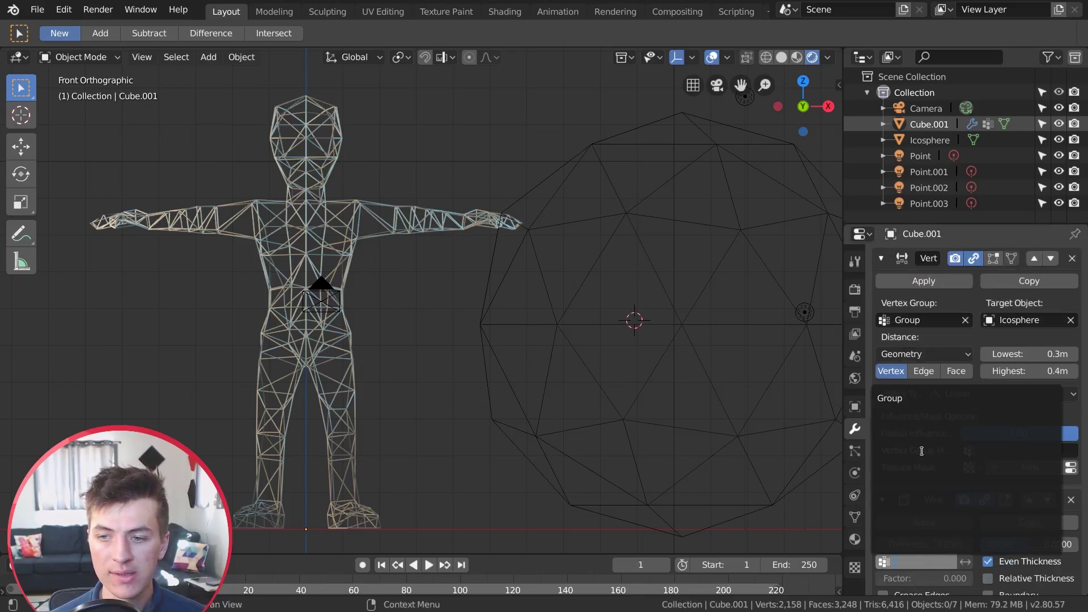
left_click(900, 397)
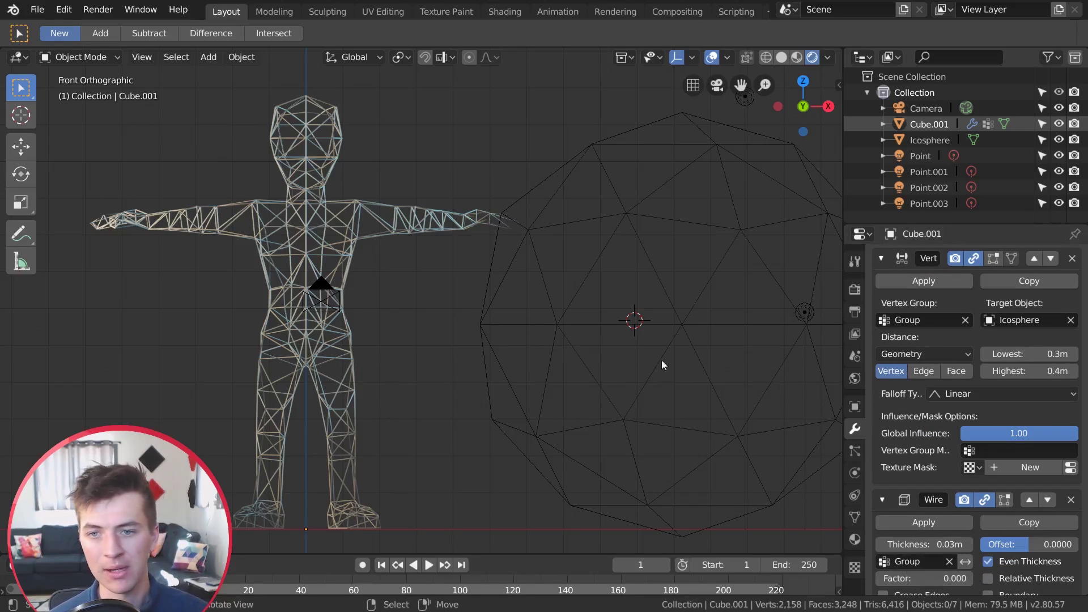
- Try moving the ico sphere across the character to preview how its proximity thins the wireframe
left_click(702, 327)
key("g")
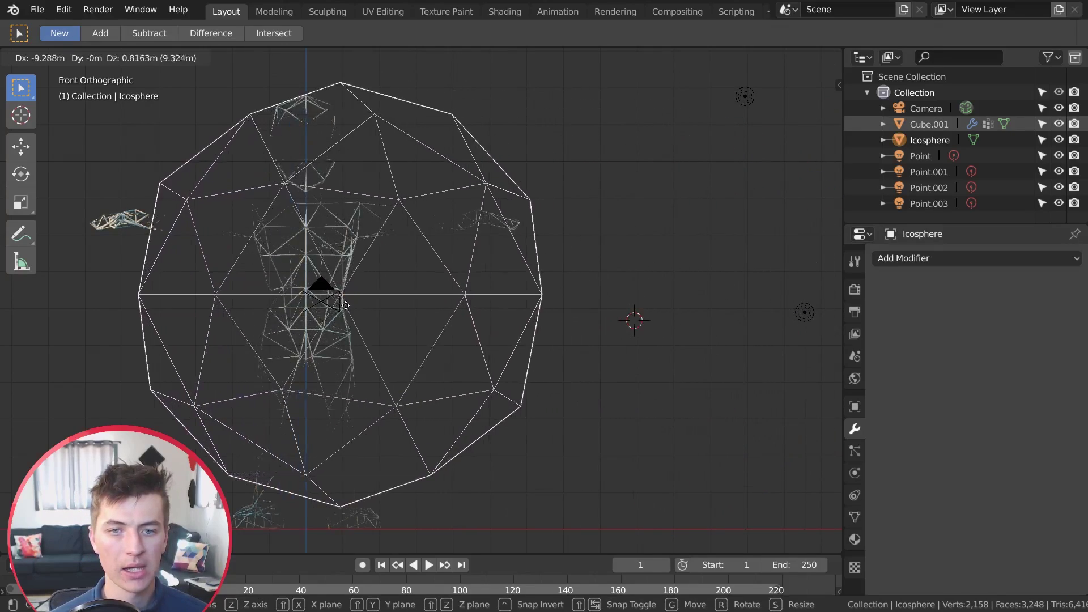
scroll(340, 318, "down", 1)
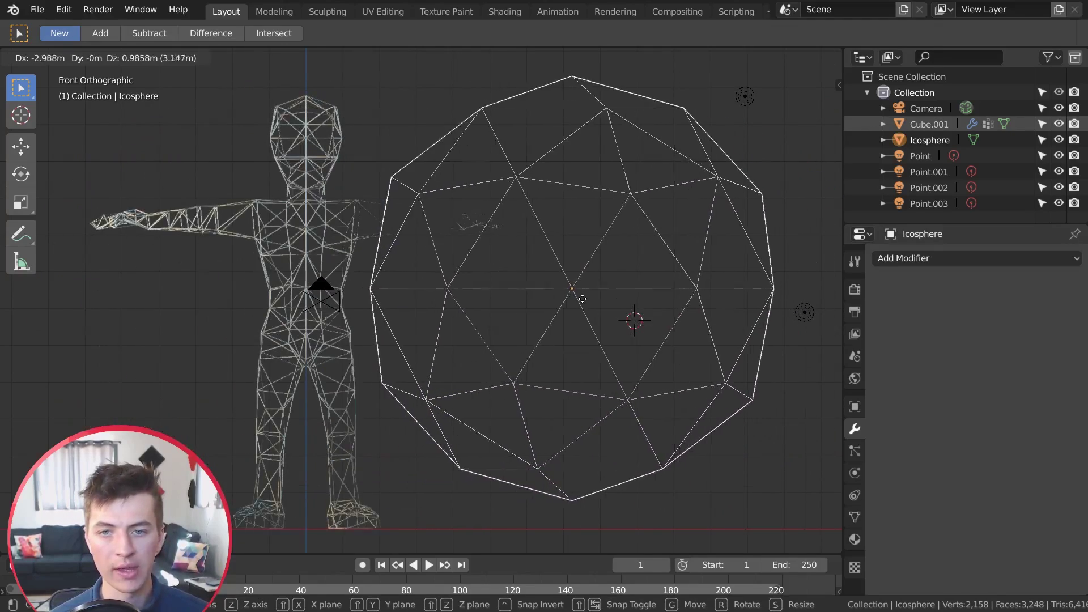
left_click(531, 354)
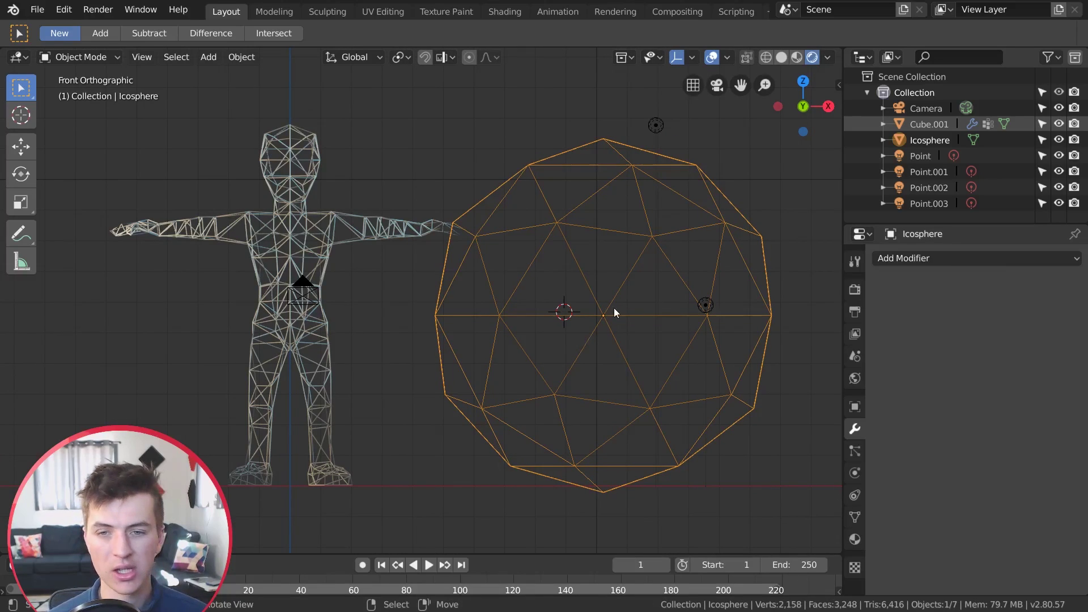
- Rotate the ico sphere's mesh in Edit Mode about a quarter turn so its straight middle edge line runs vertically
key("Tab")
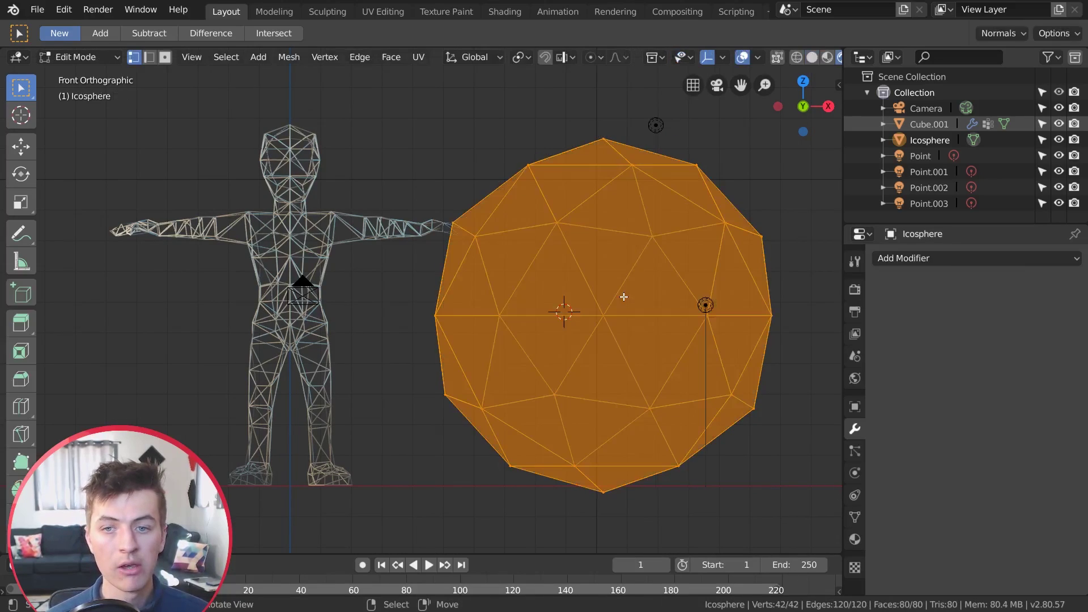
key("r")
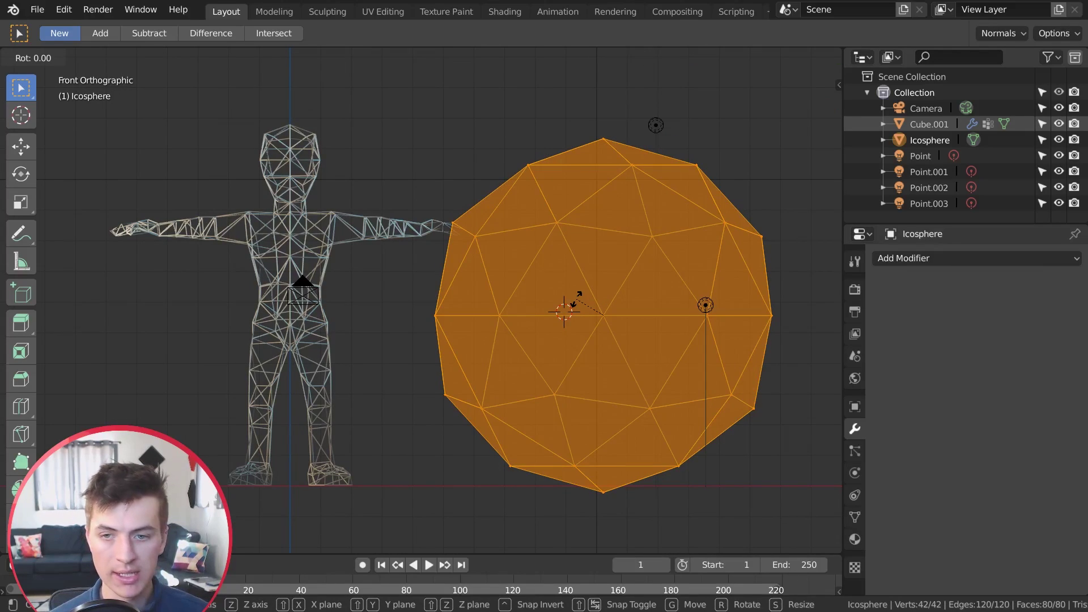
left_click(618, 230)
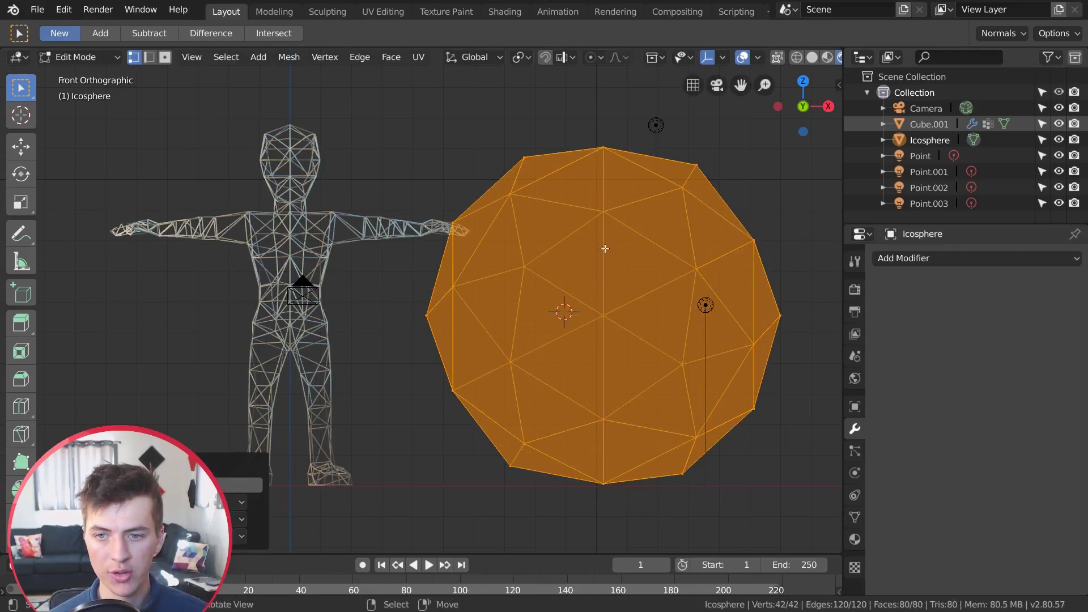
scroll(635, 288, "down", 1)
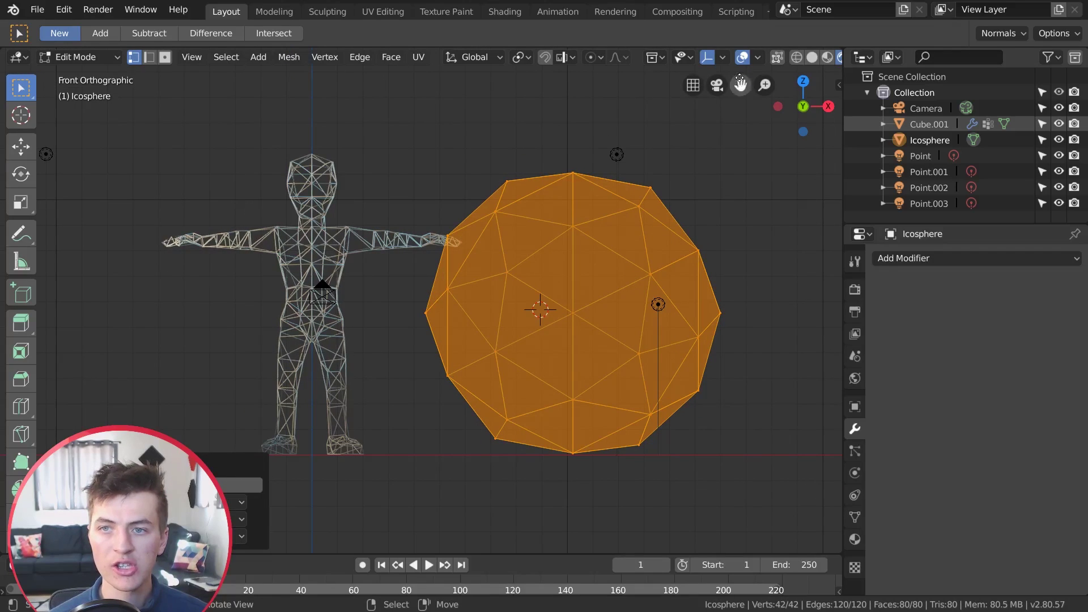
- Enable X-ray, delete the vertices of the ico sphere's half facing away from the character, and return to Object Mode
left_click(777, 56)
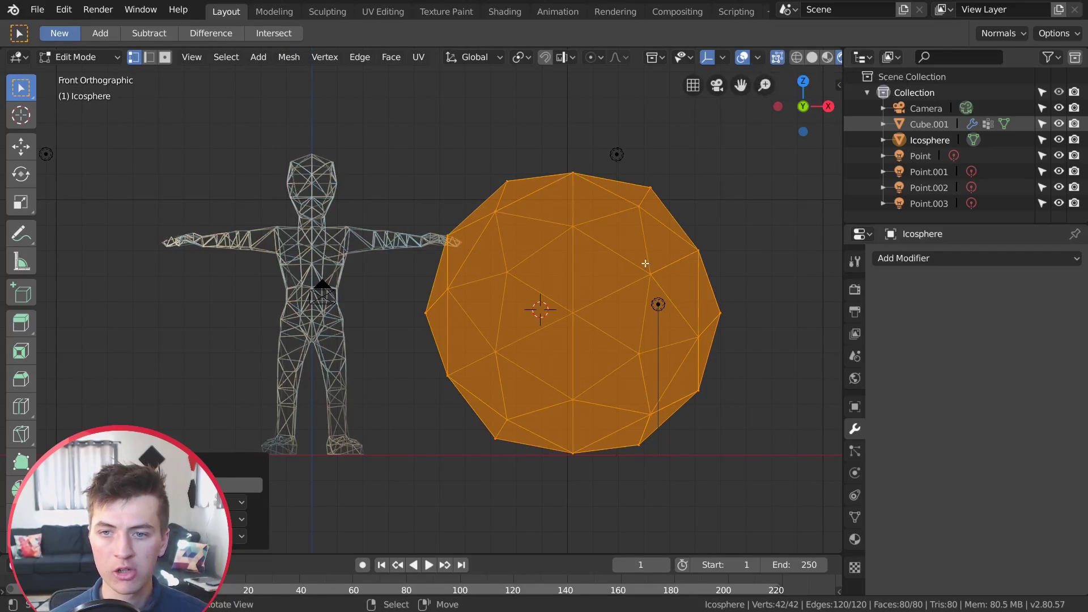
key("alt+a")
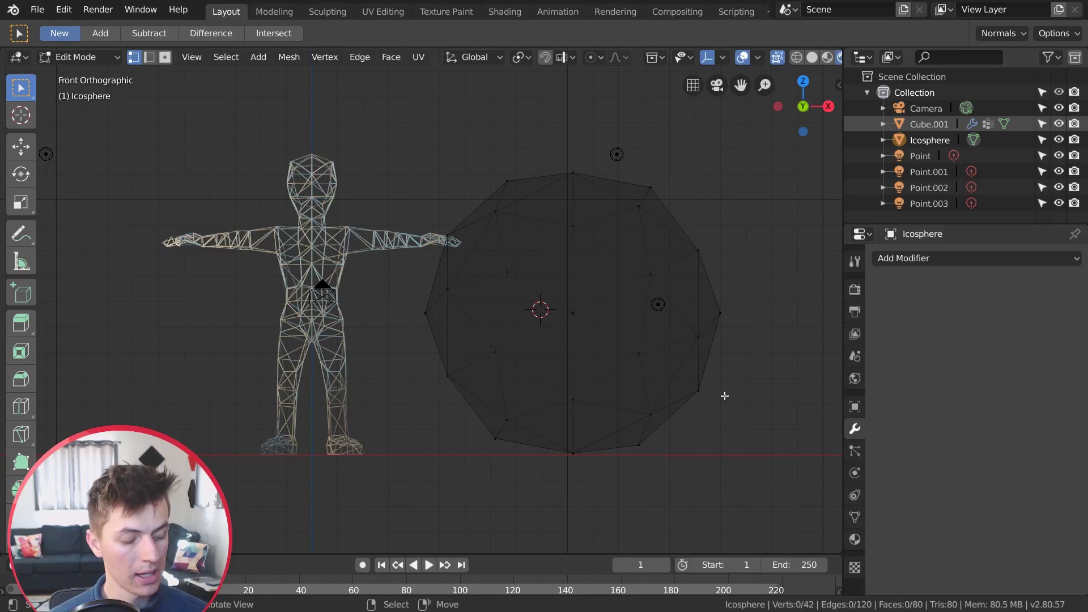
left_click_drag(748, 492, 587, 139)
key("x")
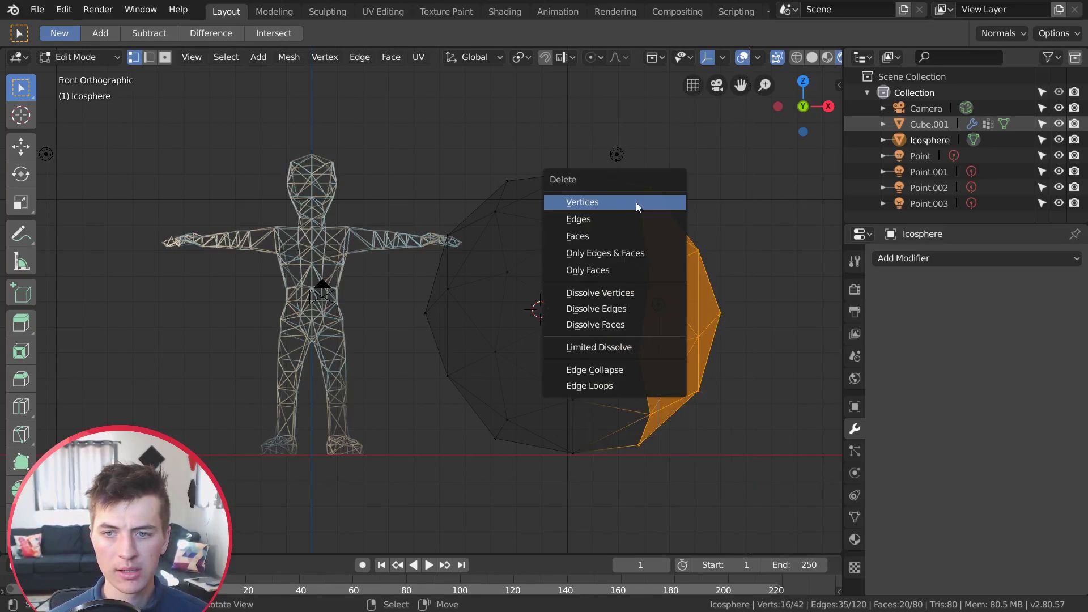
left_click(638, 204)
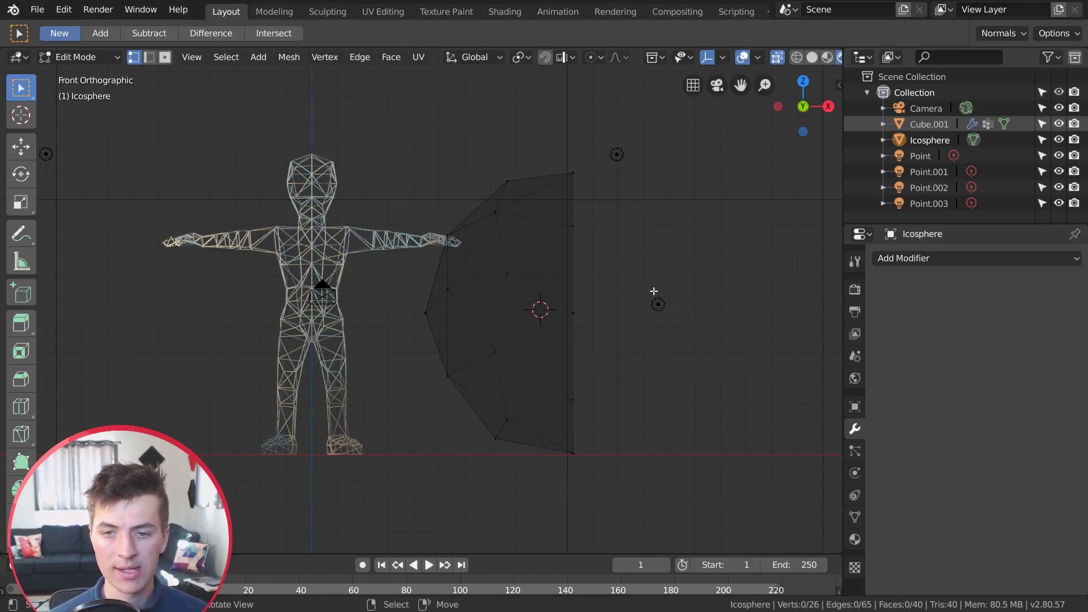
key("Tab")
scroll(554, 346, "up", 1)
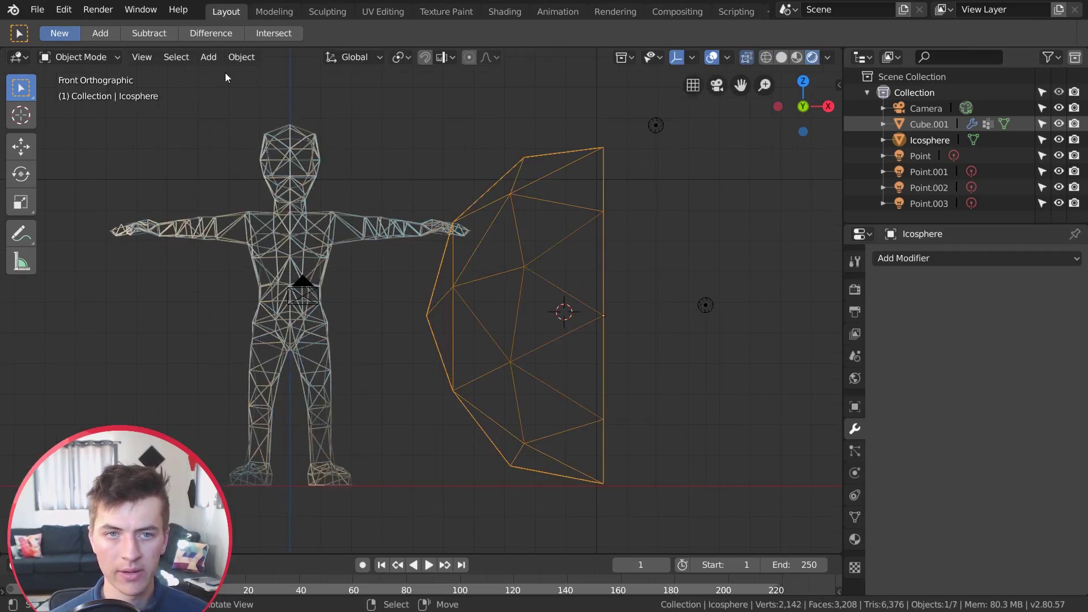
- Invert the vertex group influence in the character's Wireframe modifier and move the half ico sphere over the character's body
key("g")
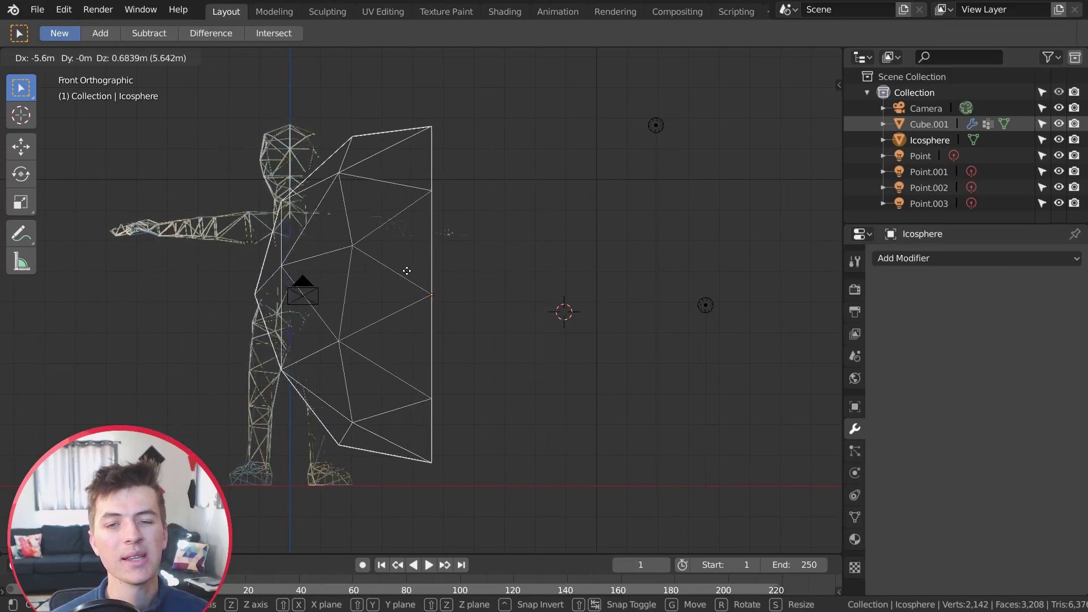
key("Escape")
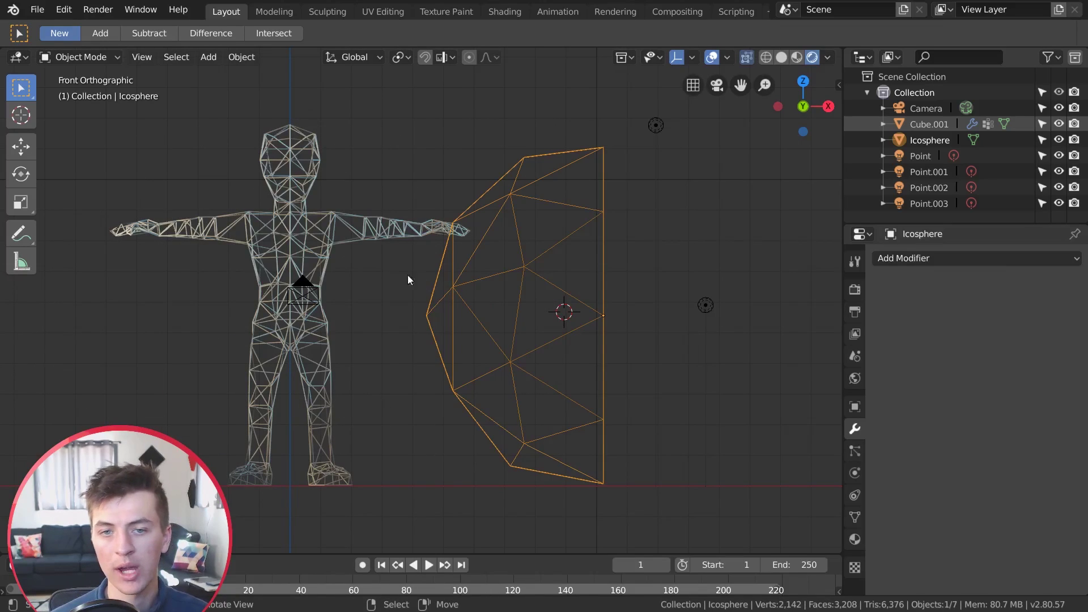
left_click(337, 235)
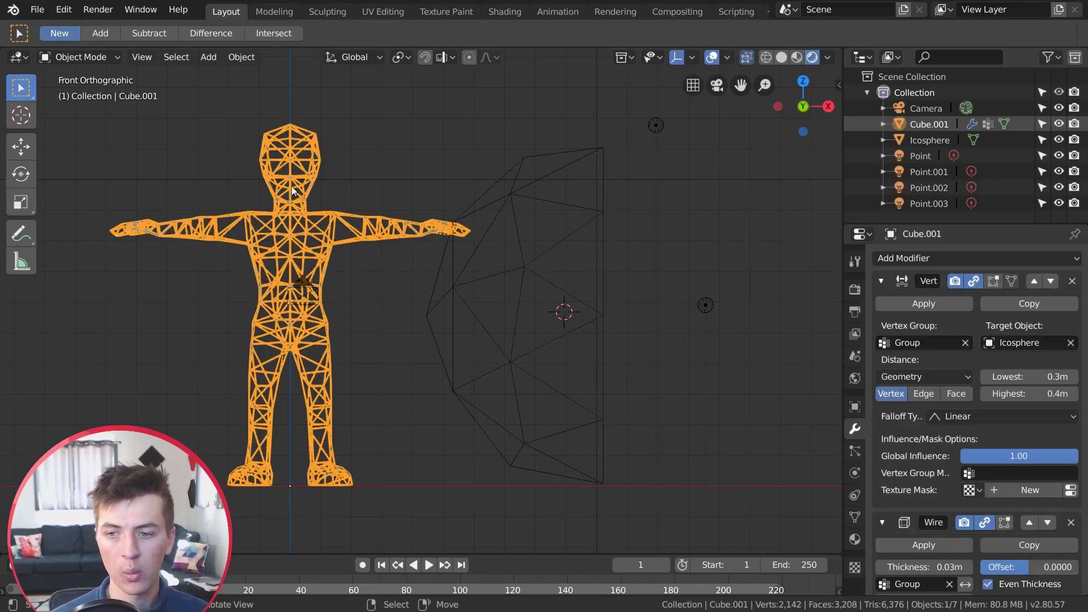
scroll(943, 536, "down", 1)
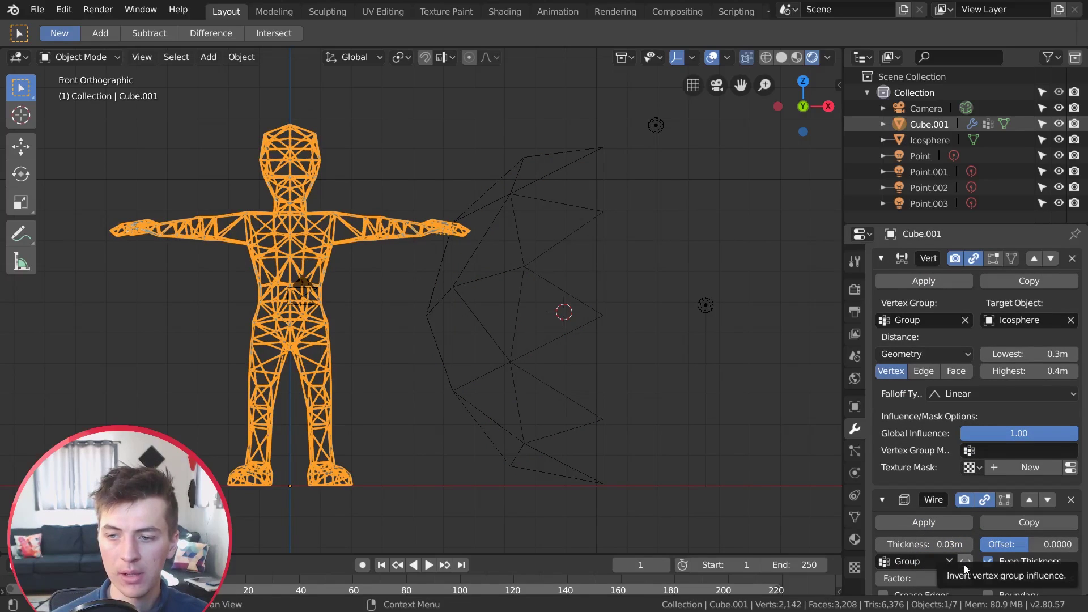
left_click(964, 563)
left_click(524, 278)
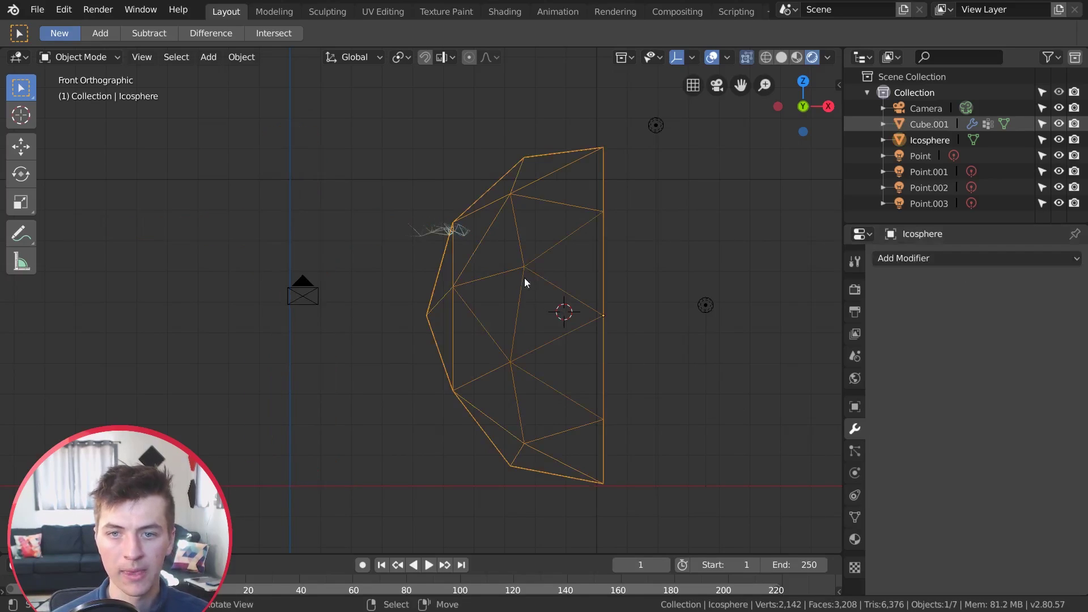
key("g")
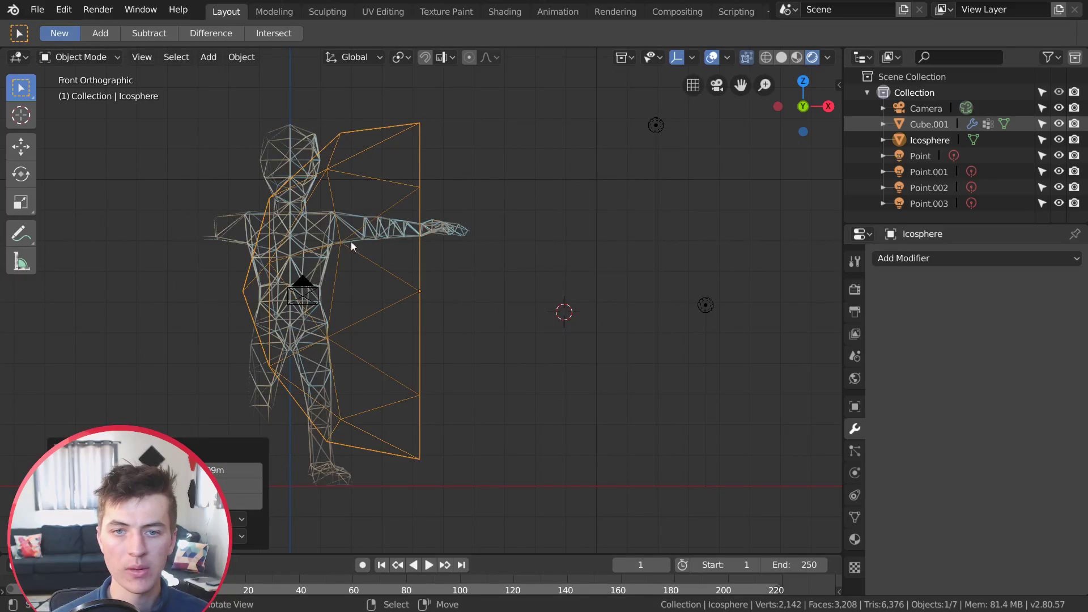
- Set the character's proximity modifier distances to a lowest of 0.1 m and a highest of 0.2 m
left_click(329, 242)
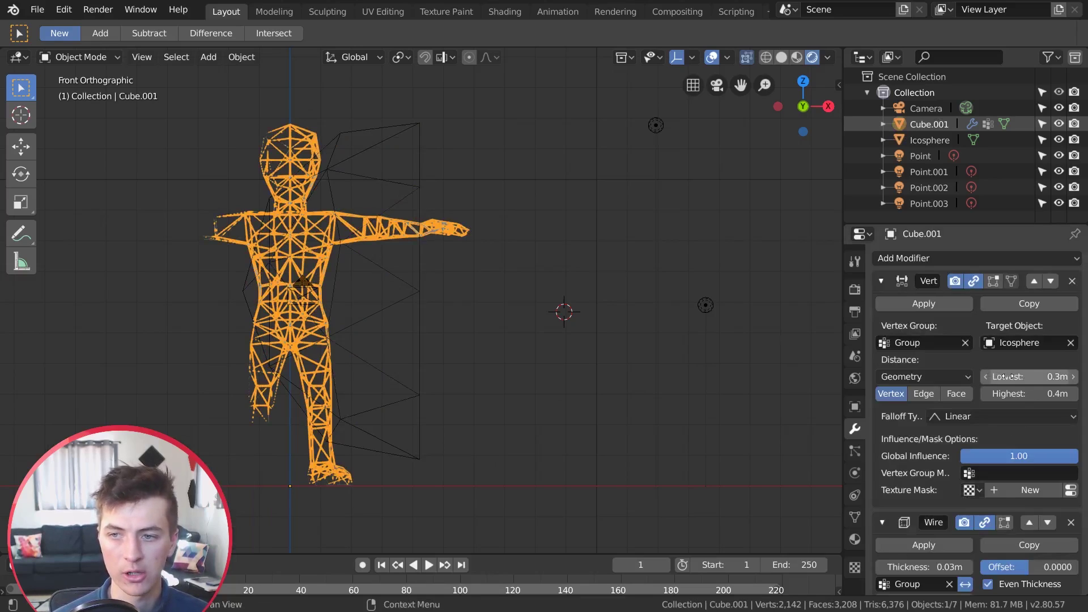
left_click(985, 376)
left_click(985, 376)
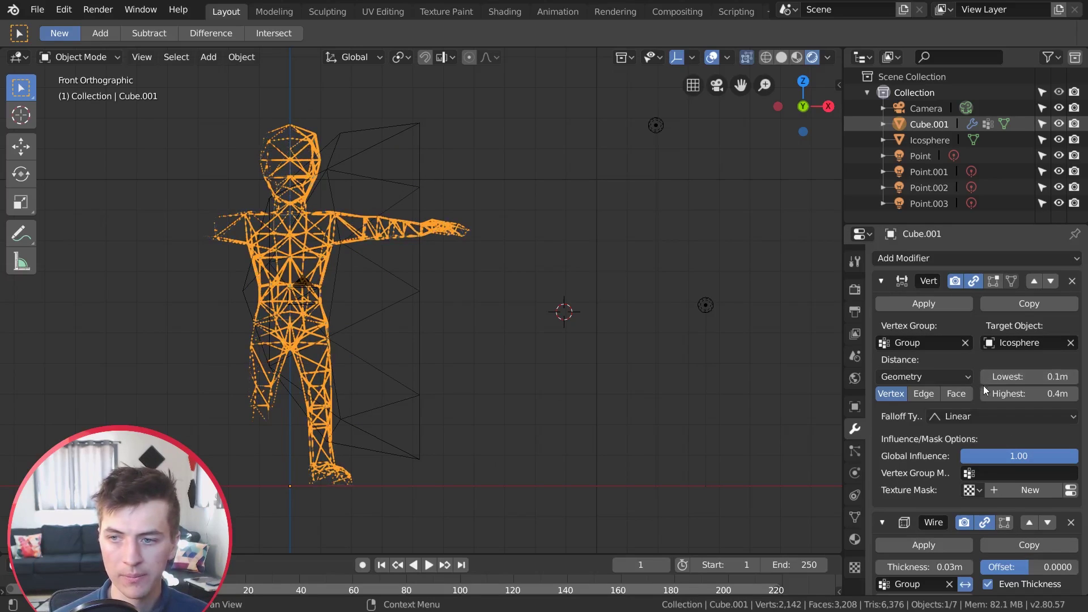
left_click(987, 393)
left_click(987, 394)
scroll(422, 284, "up", 1)
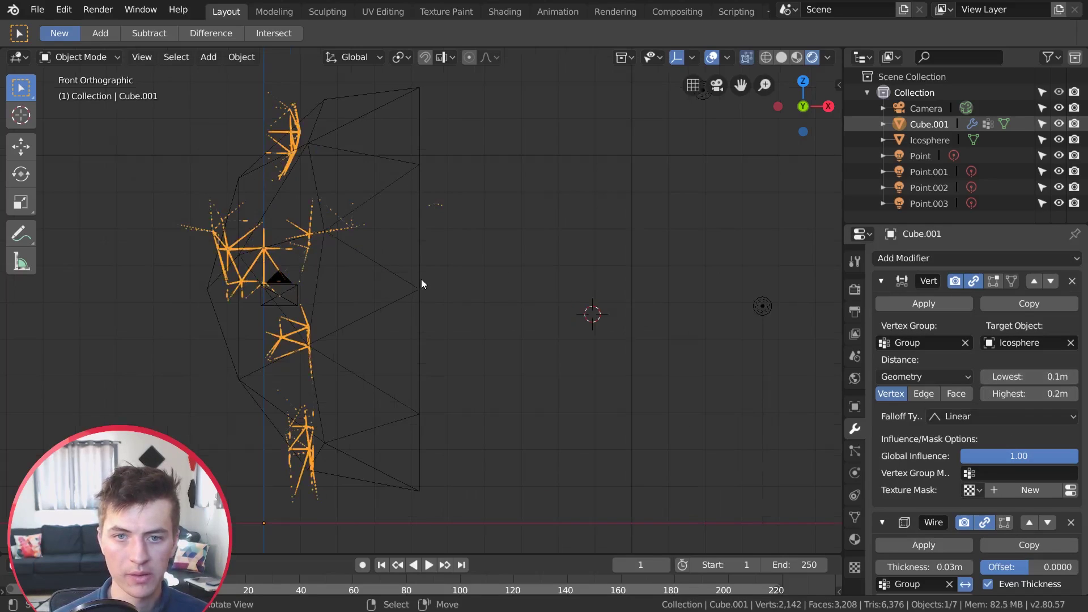
- Move the half ico sphere farther across the character to test the tighter distance range, undoing the last change
left_click(404, 283)
key("g")
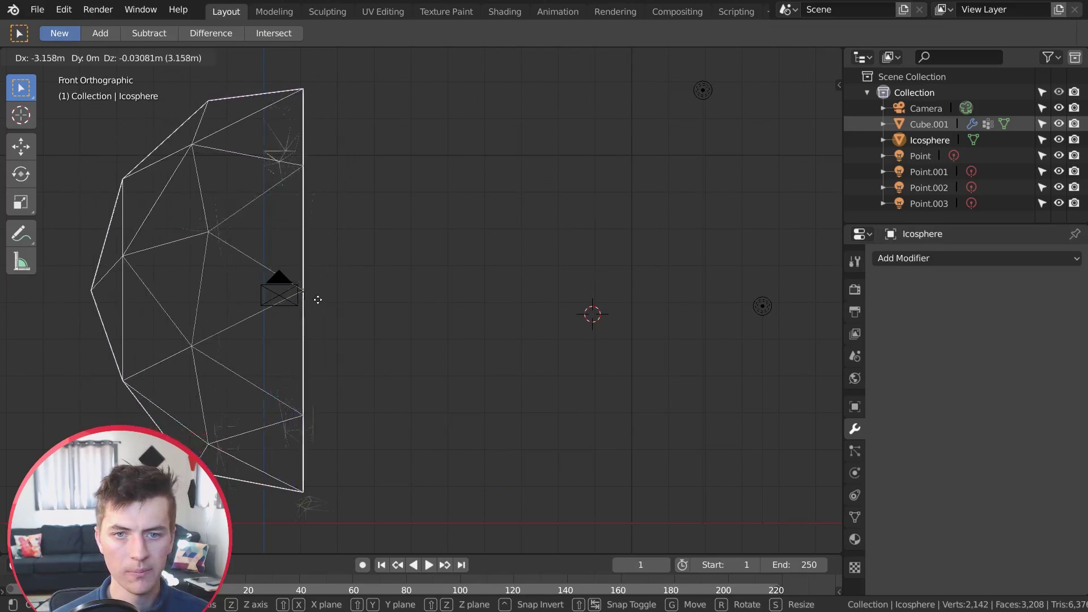
right_click(391, 275)
key("ctrl+z")
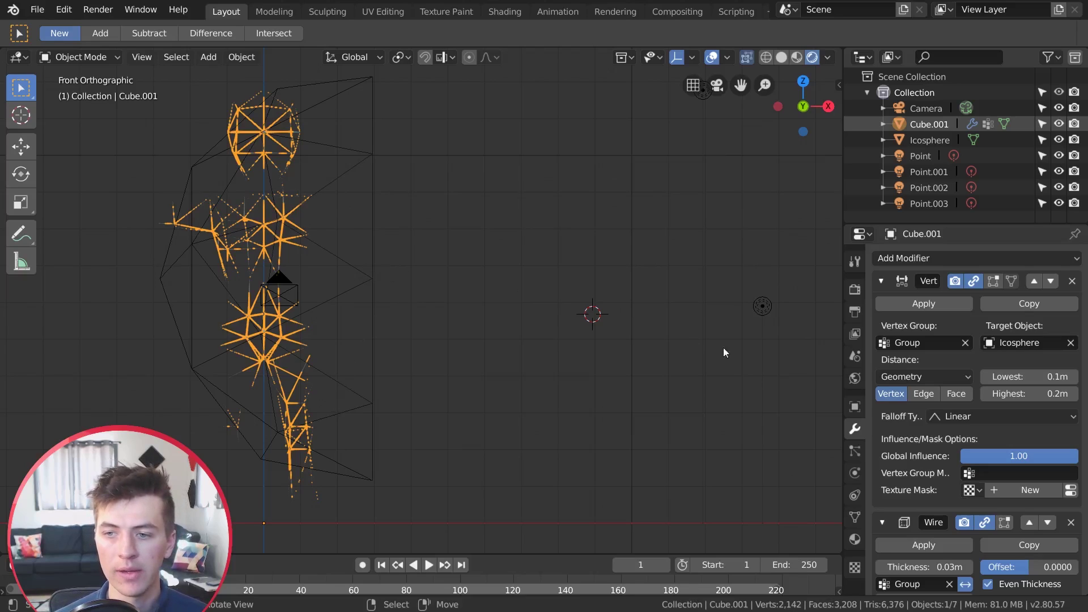
- Set the proximity modifier's geometry distance to Face and sweep the half ico sphere across the character, ending over the torso
left_click(934, 397)
left_click(957, 393)
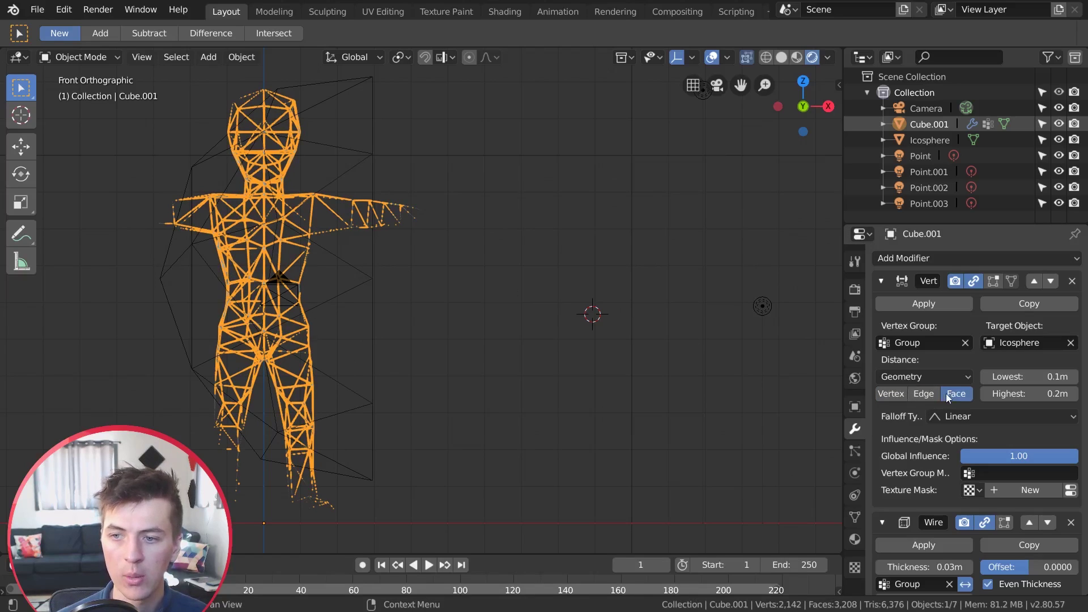
left_click(360, 282)
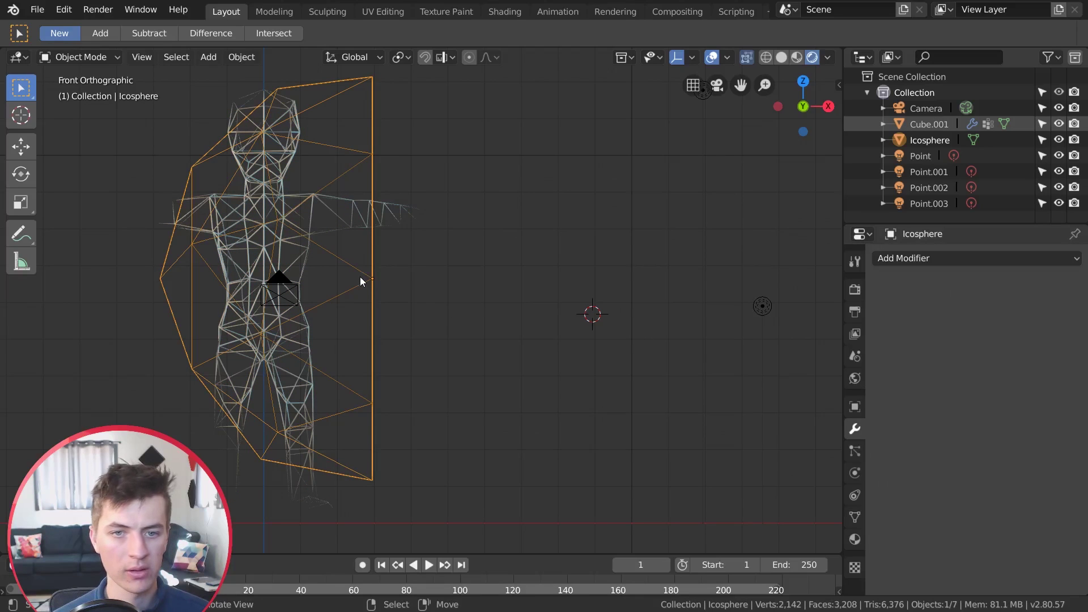
left_click(301, 260)
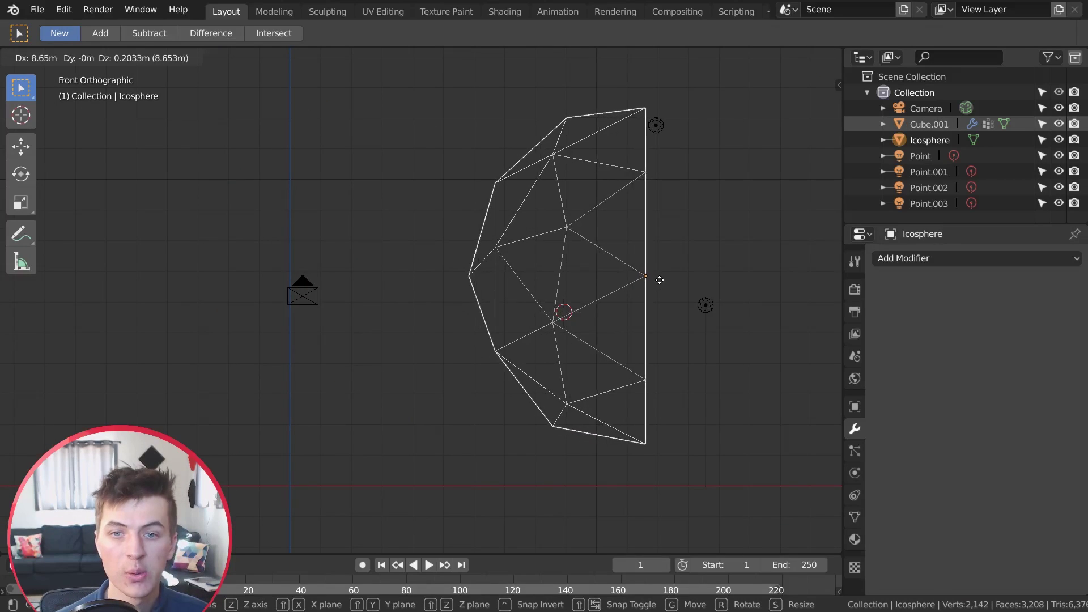
left_click_drag(659, 279, 395, 285)
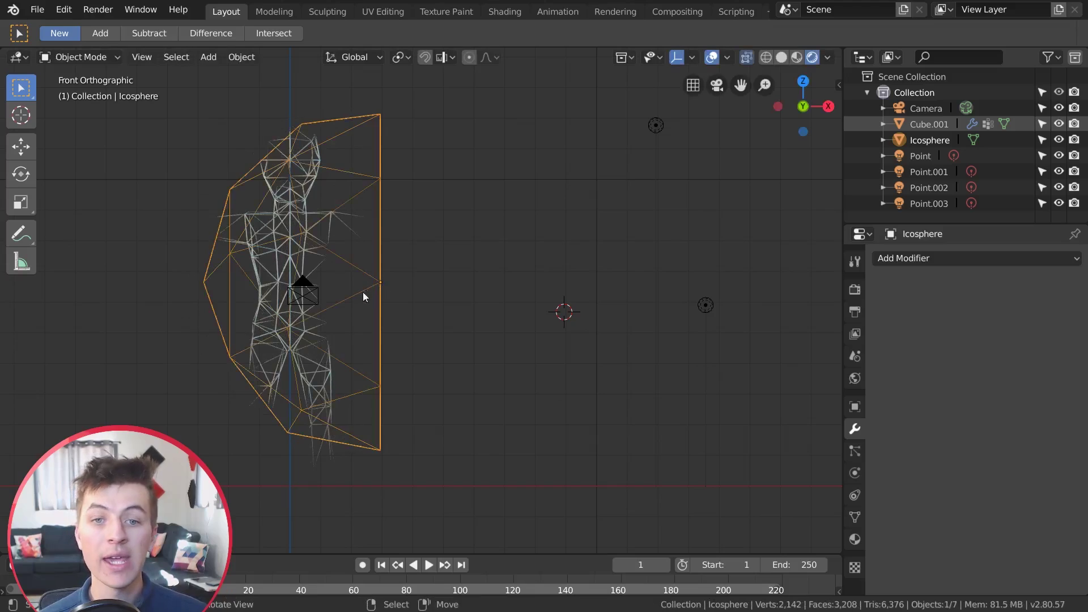
- Duplicate the character in place and hide the copy, leaving the original character selected
left_click(274, 262)
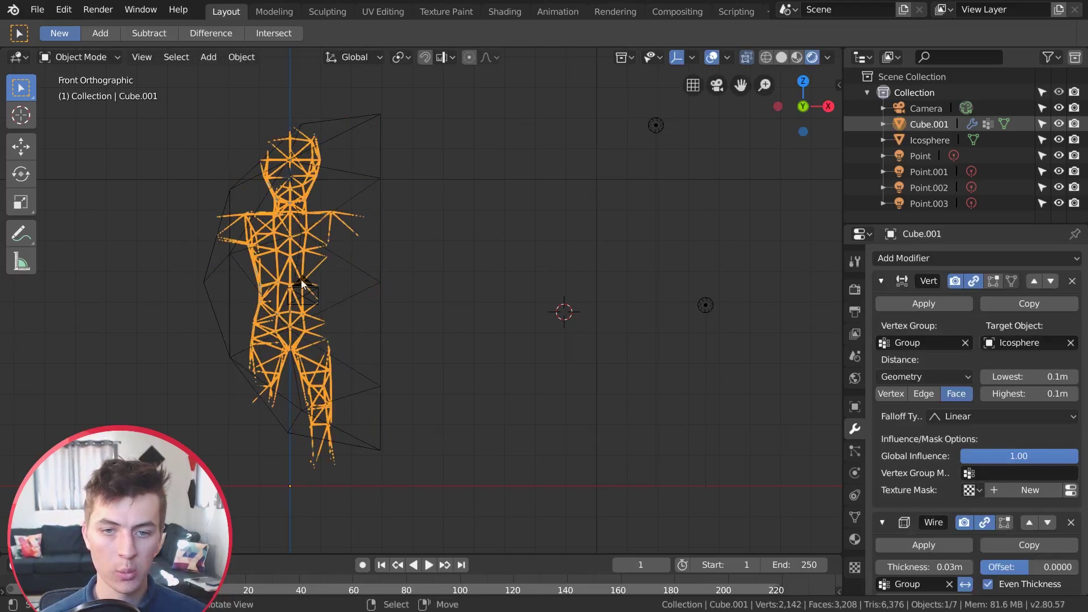
key("shift+d")
right_click(295, 241)
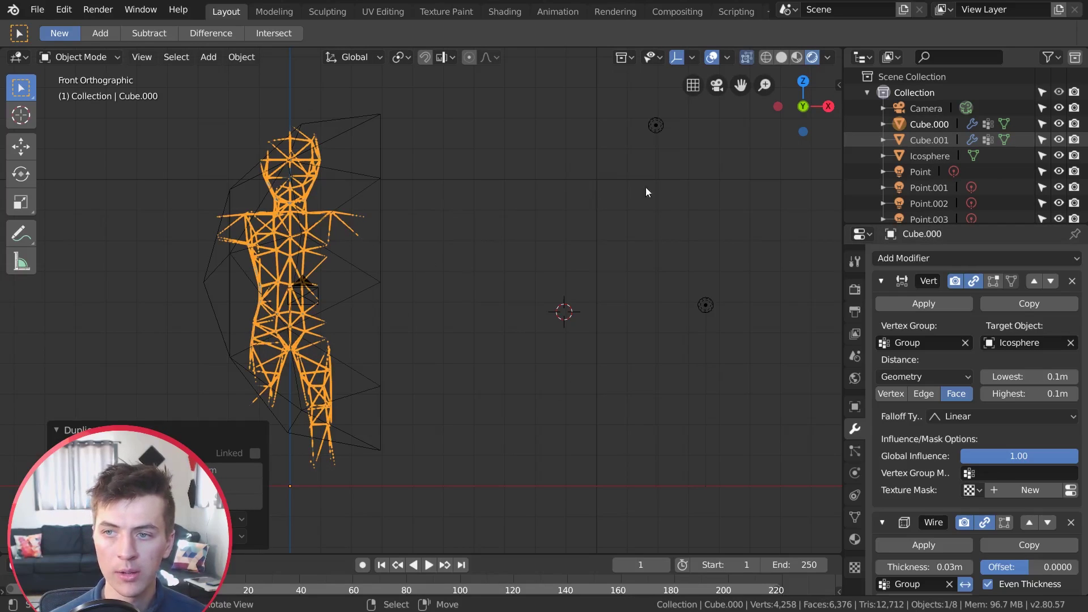
left_click(1058, 124)
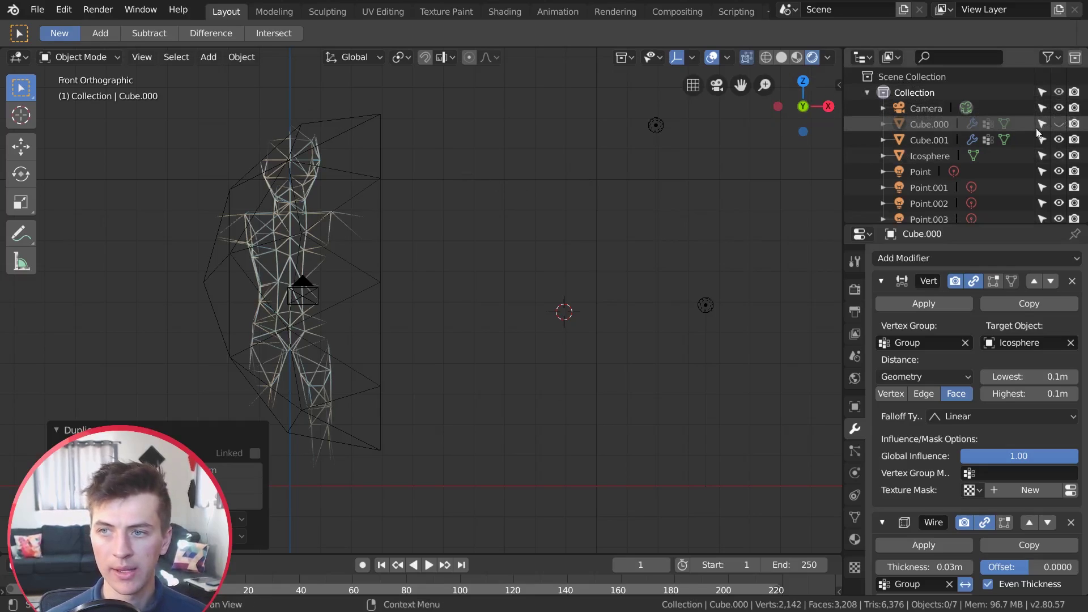
left_click(281, 244)
left_click(281, 247)
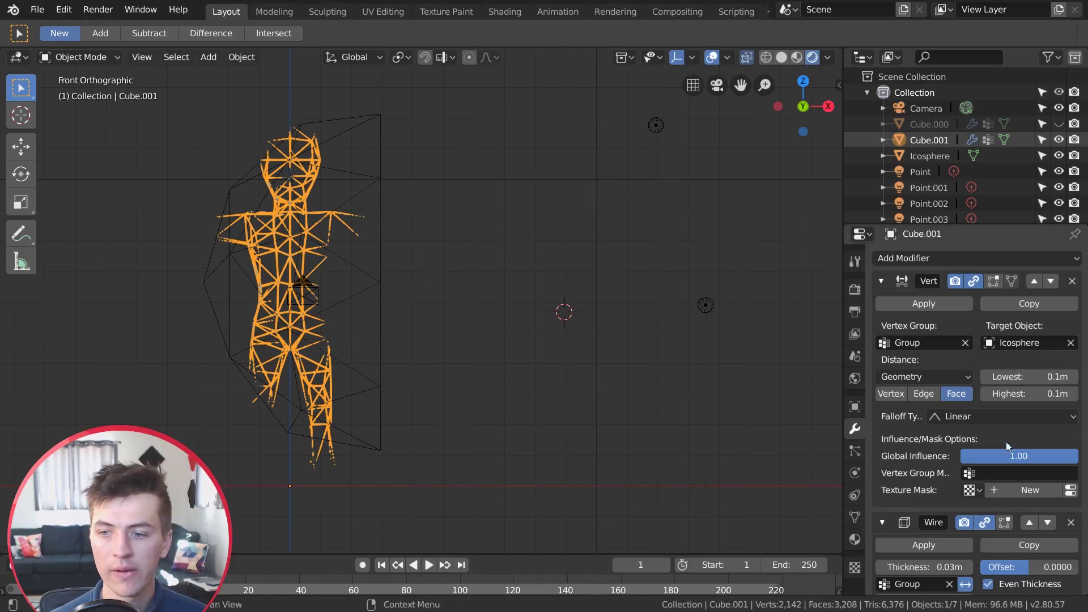
- Remove the Wireframe modifier from the visible character, keeping its Vertex Weight Proximity modifier
left_click(1069, 522)
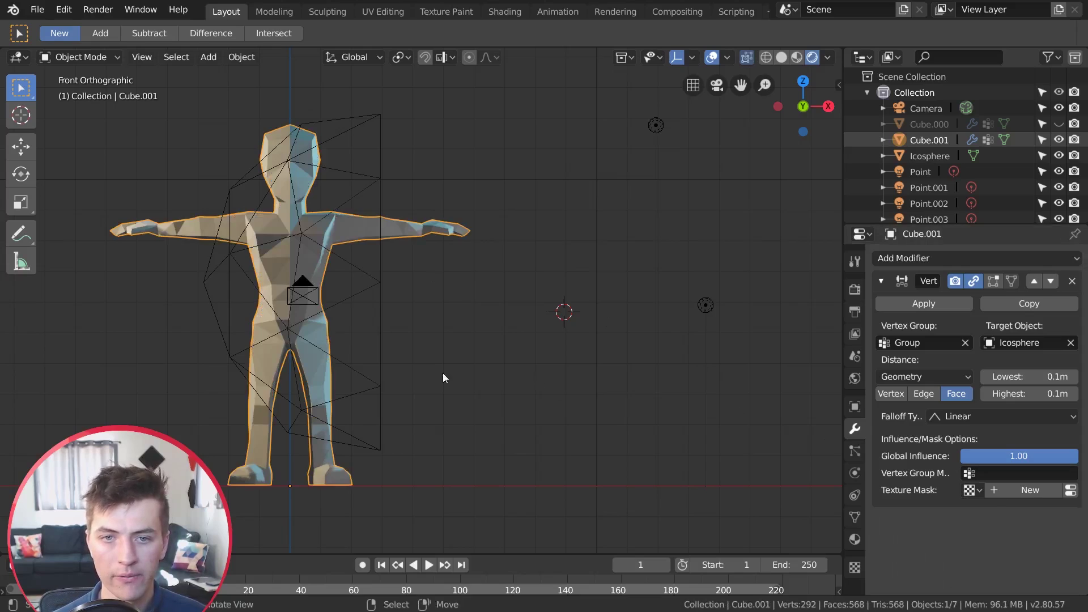
scroll(391, 282, "up", 2)
middle_click_drag(390, 282, 396, 283, "shift")
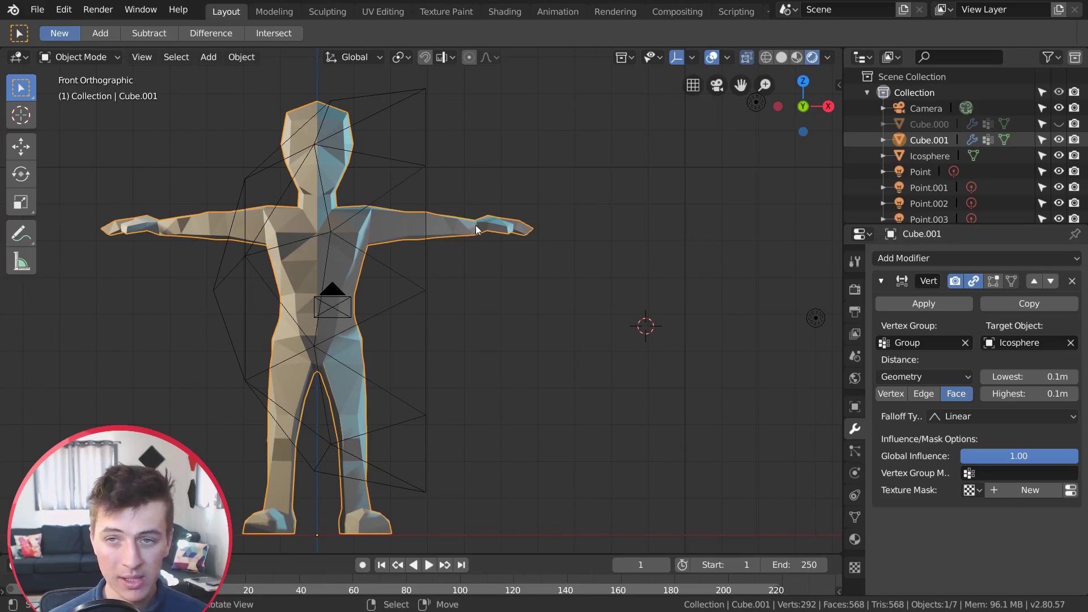
- Add a Mask modifier to the character and set its vertex group to Group
left_click(932, 260)
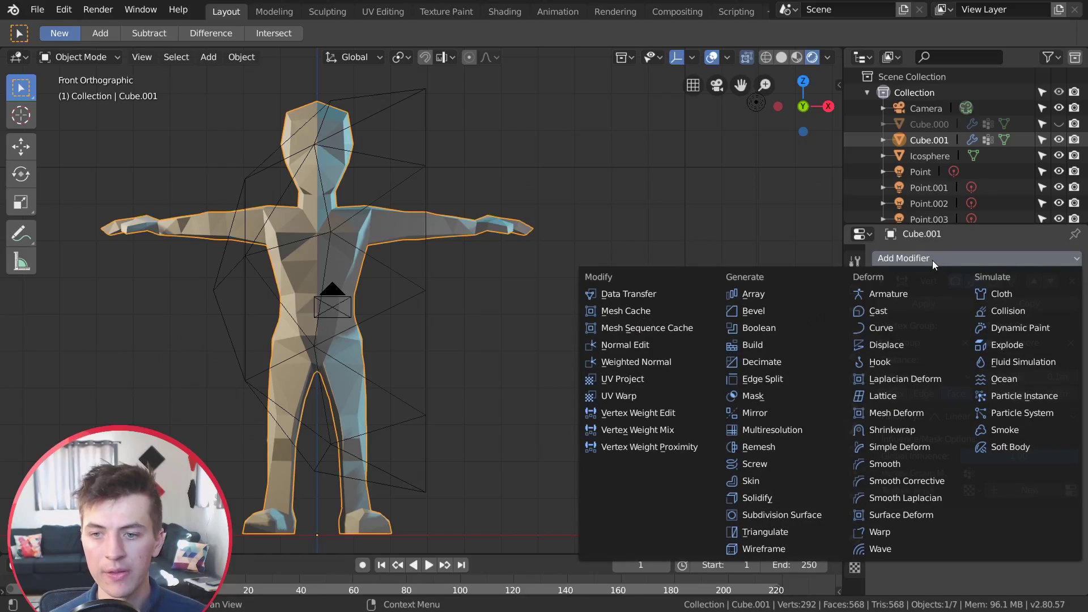
left_click(768, 396)
scroll(970, 447, "down", 1)
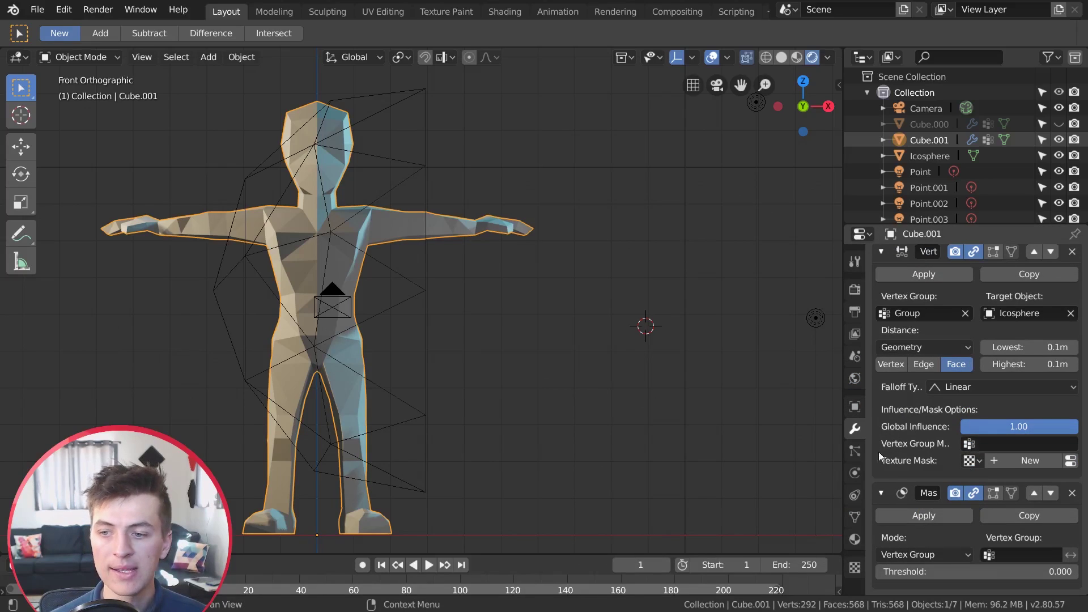
left_click(1020, 556)
left_click(944, 396)
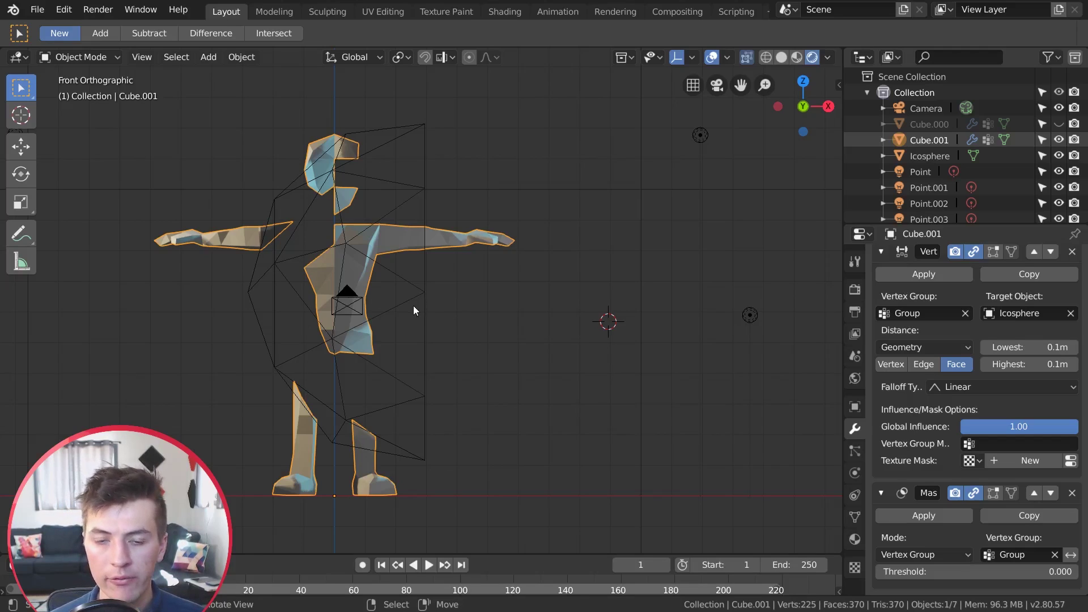
- Duplicate the half ico sphere and place the copy beside the original, around the character's outstretched hand on the +X side
left_click(423, 357)
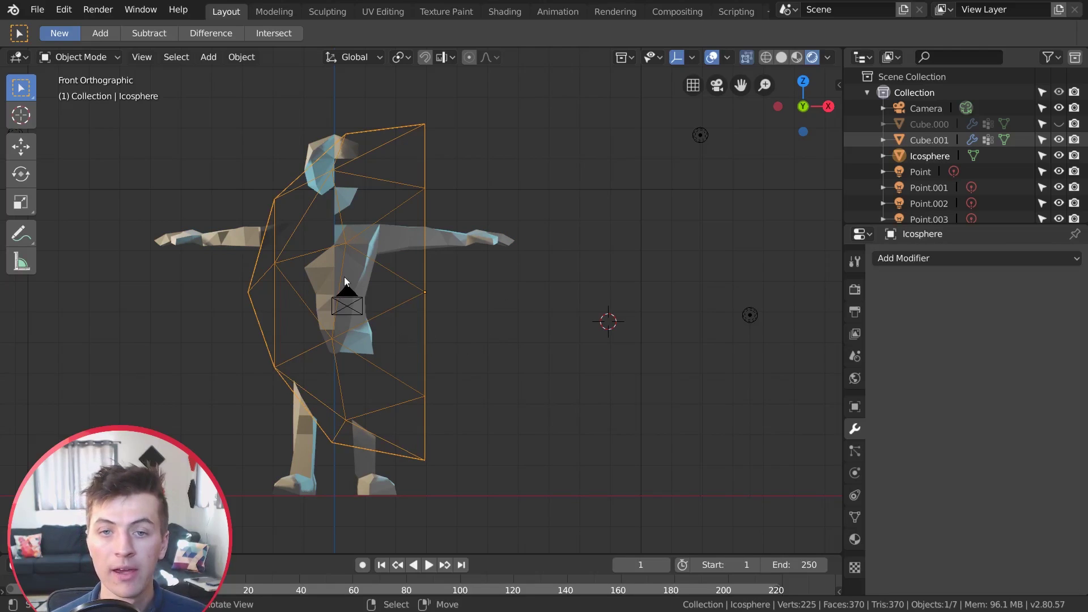
key("shift+d")
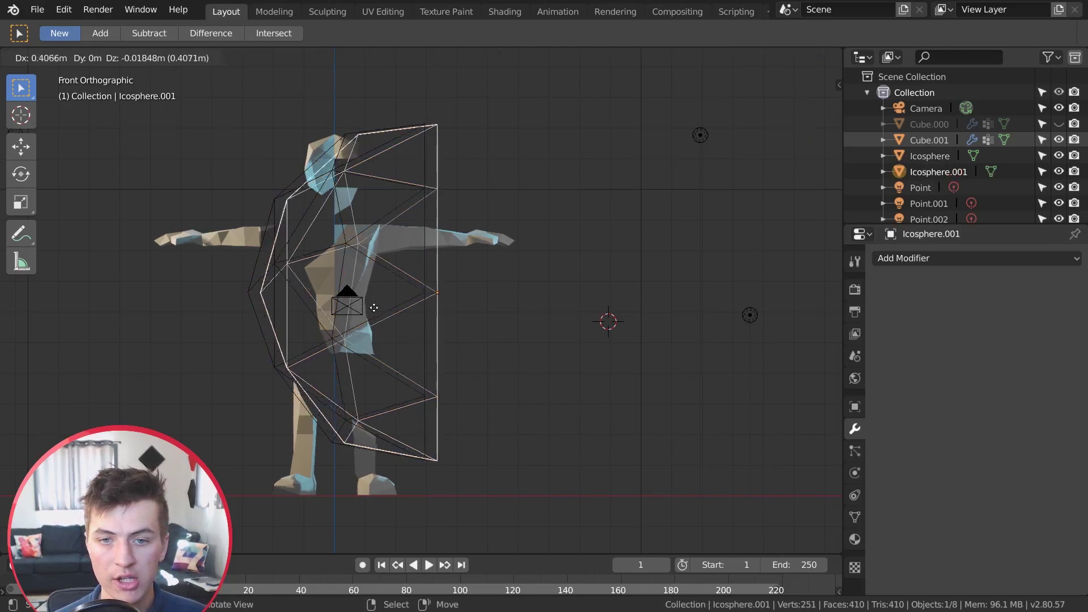
left_click(543, 320)
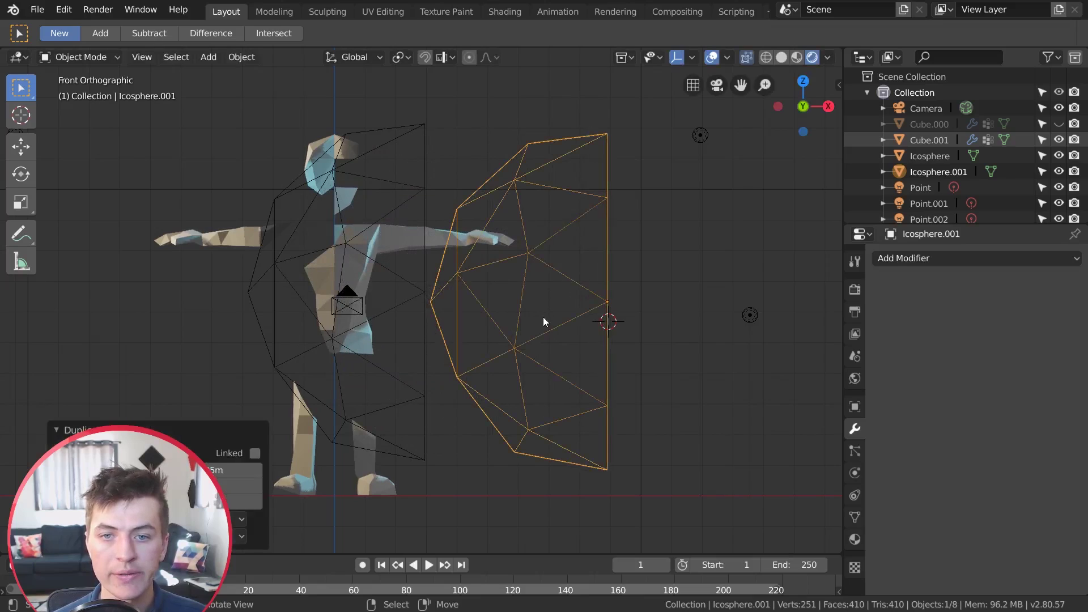
- Set the target object of the masked character's proximity modifier to Icosphere.001
left_click(444, 238)
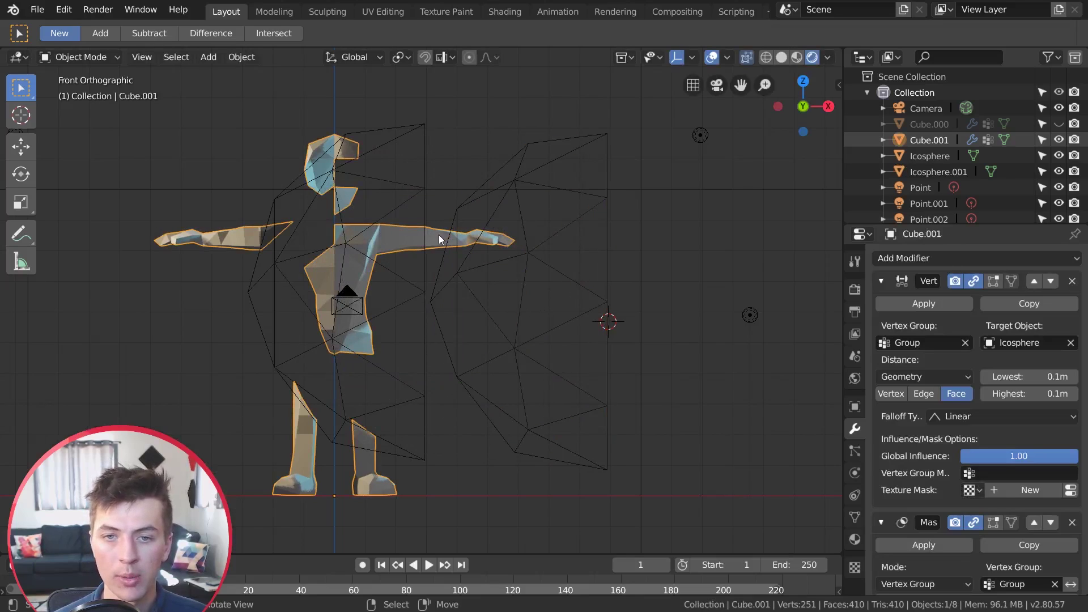
scroll(1015, 334, "down", 2)
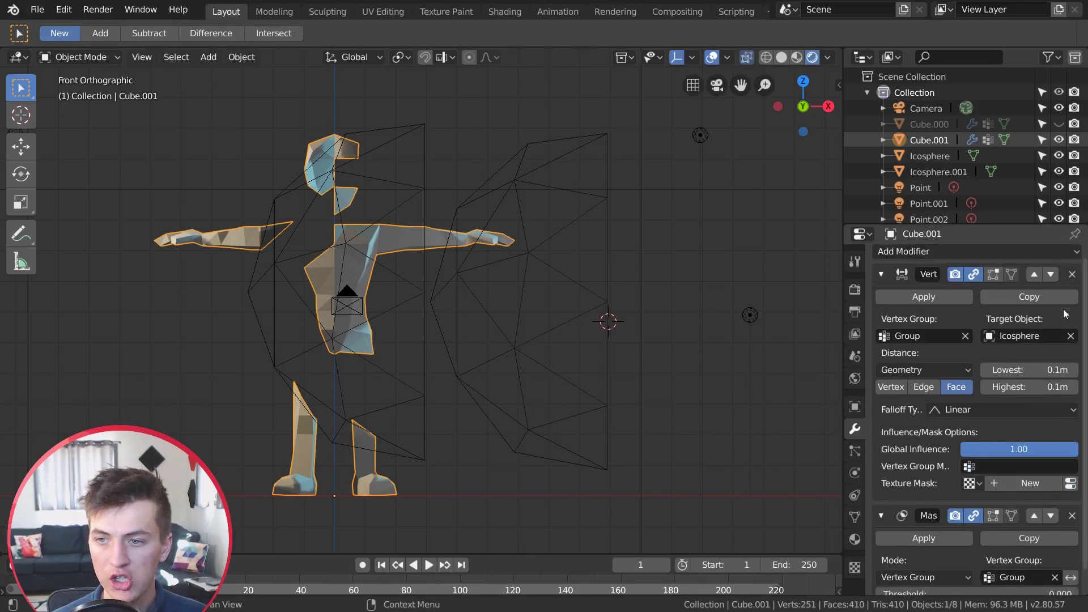
left_click(1016, 334)
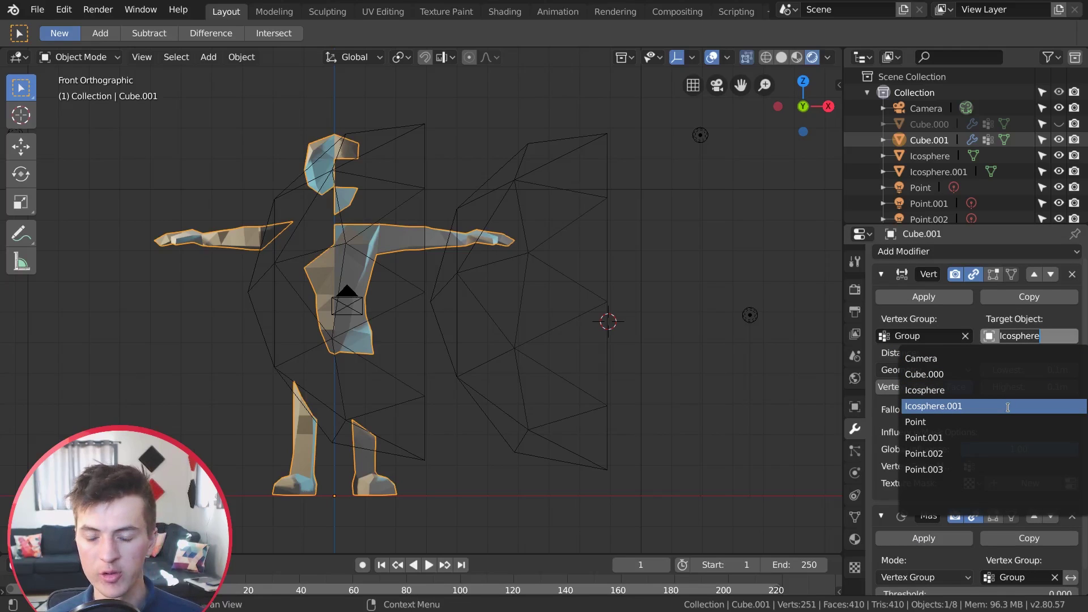
- Sweep the duplicated half ico sphere across the character to test the mask, returning it to its starting place
left_click(570, 320)
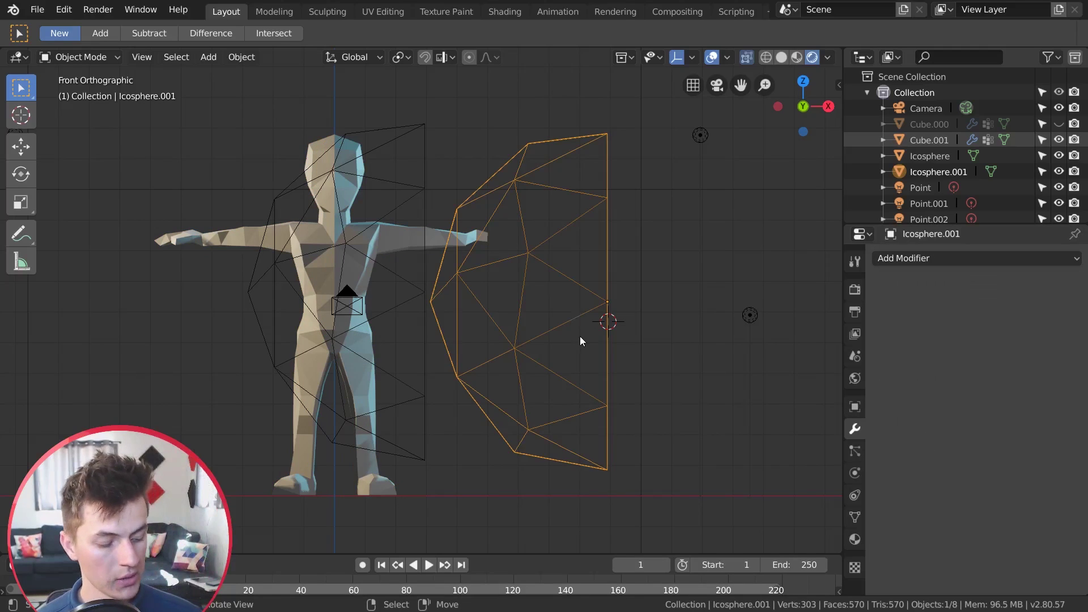
key("g")
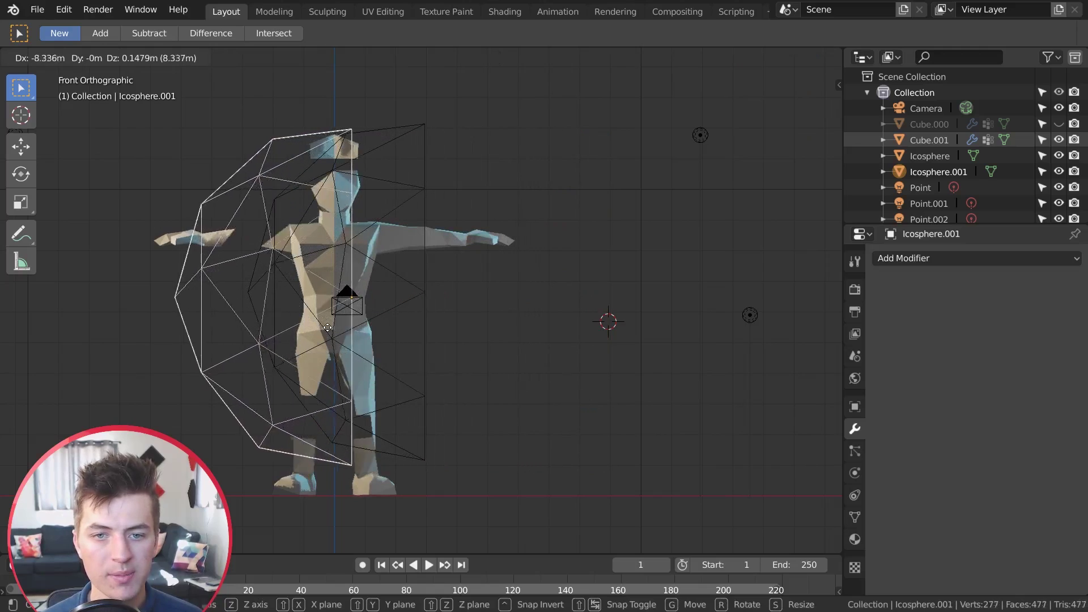
left_click(602, 322)
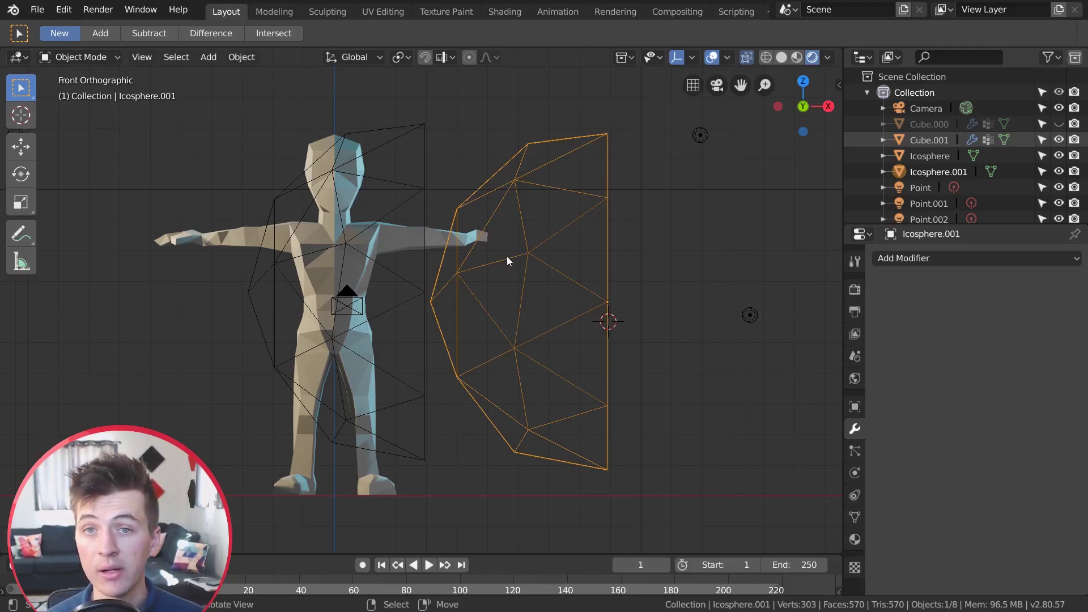
- Invert the vertex group used by the character's Mask modifier
left_click(481, 238)
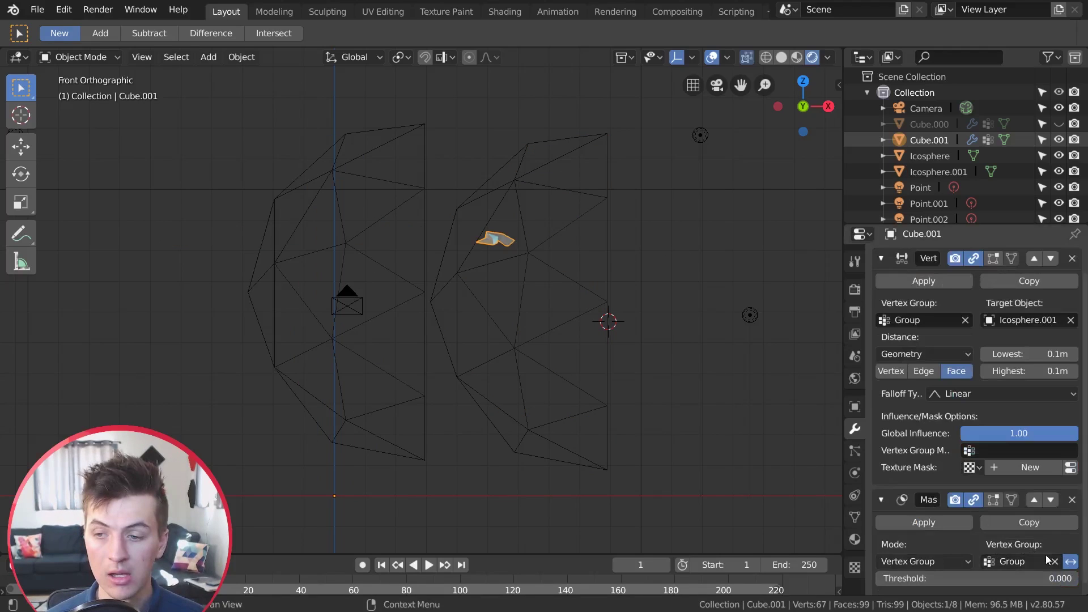
left_click(1071, 561)
left_click(1071, 561)
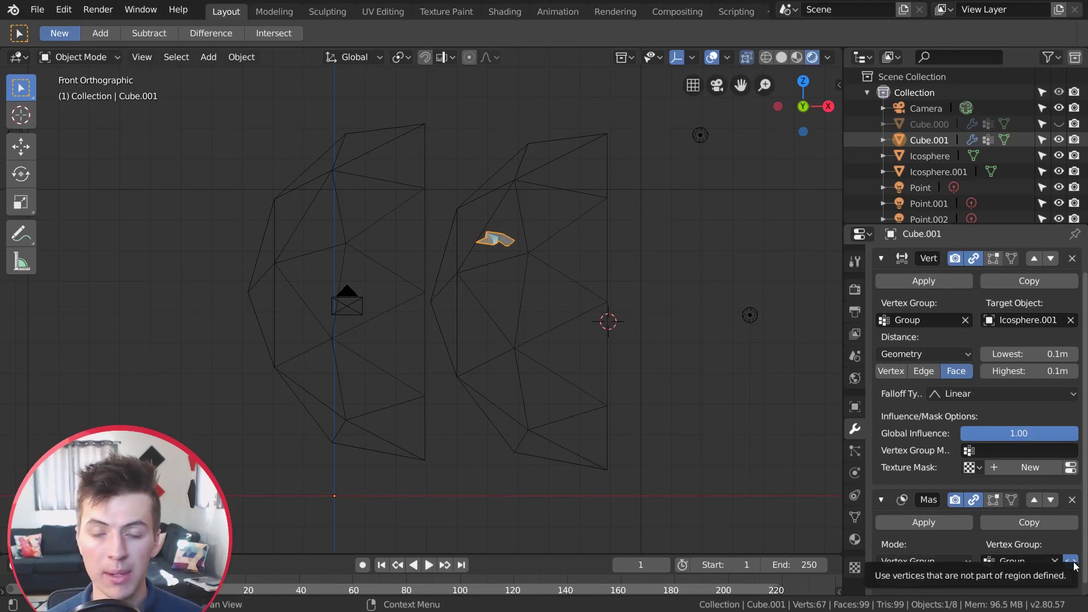
- Sweep the duplicated half ico sphere across the character to test the inverted mask, cancelling the move
left_click(525, 425)
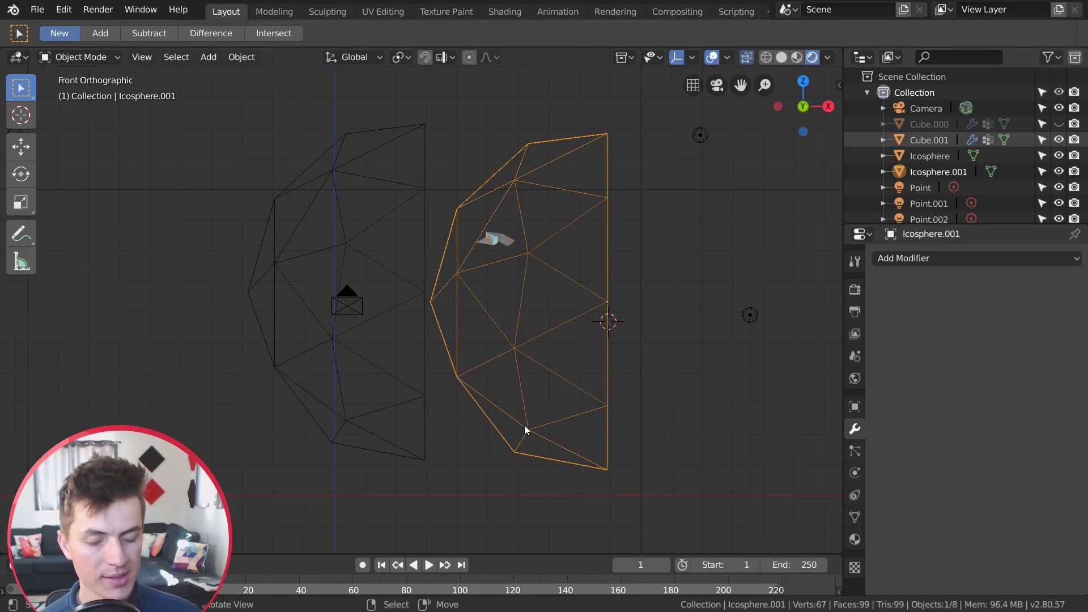
key("g")
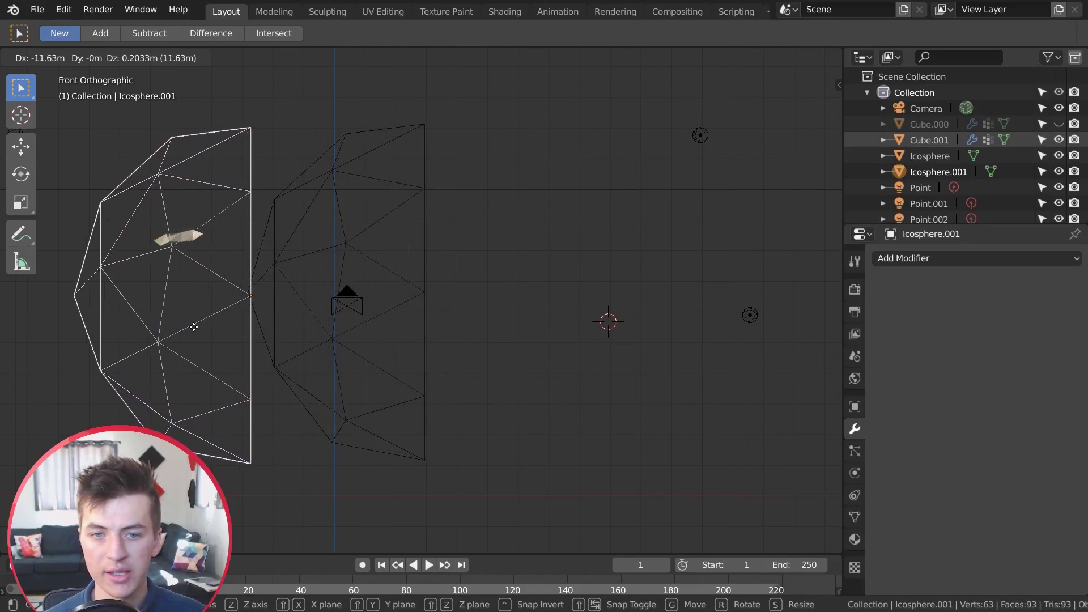
key("Escape")
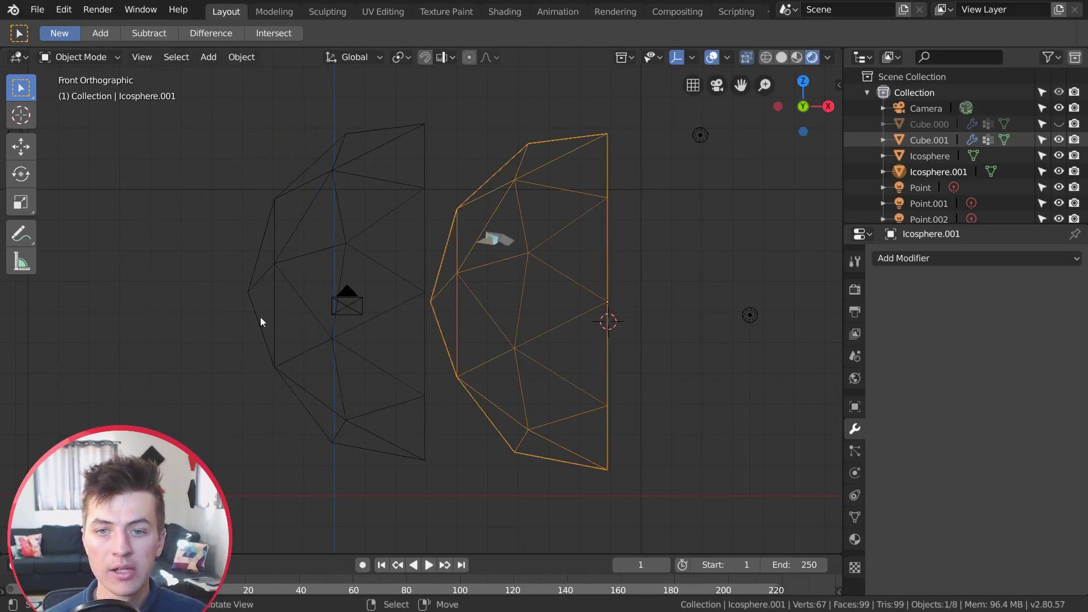
- Set the masked character's proximity modifier distances to a lowest of 1 m and a highest of 1 m
left_click(497, 240)
left_click(1074, 376)
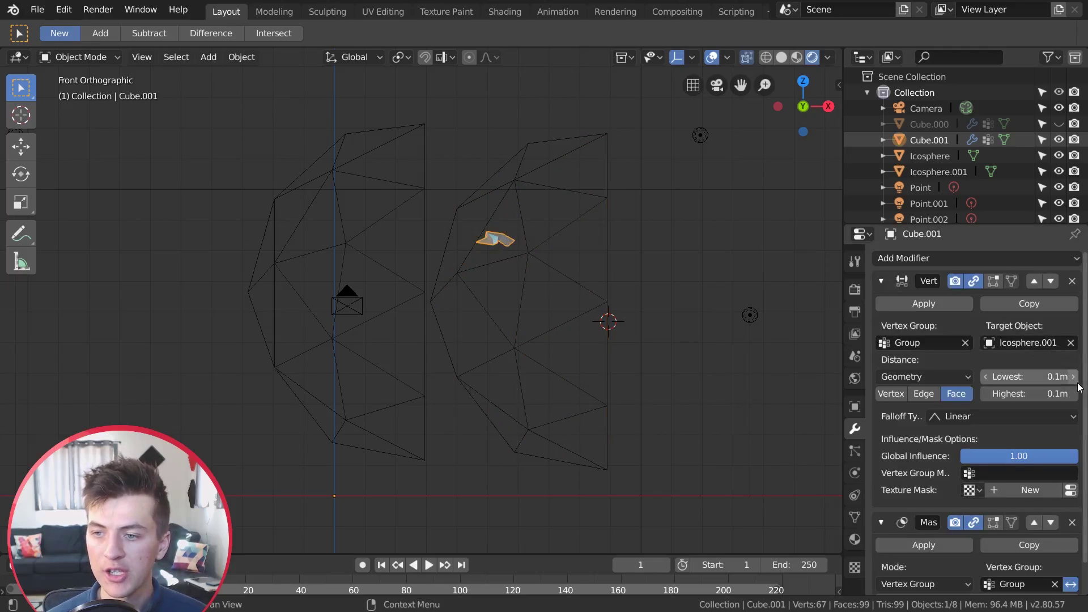
left_click(1074, 376)
left_click(1075, 376)
left_click(1074, 393)
left_click(1075, 393)
left_click(1075, 393)
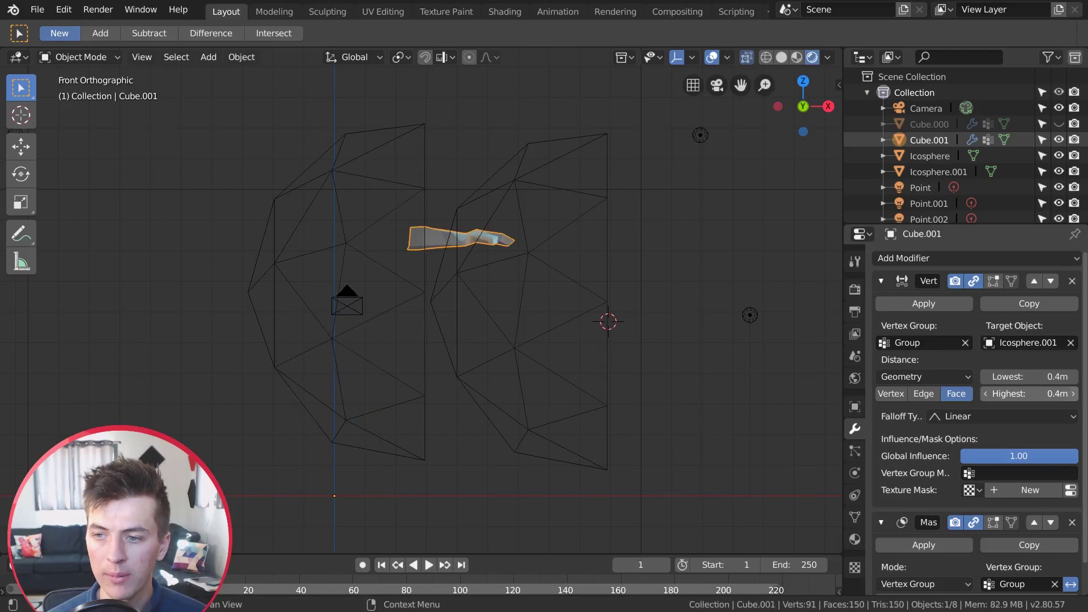
left_click(1074, 376)
left_click(1074, 376)
left_click(1074, 376)
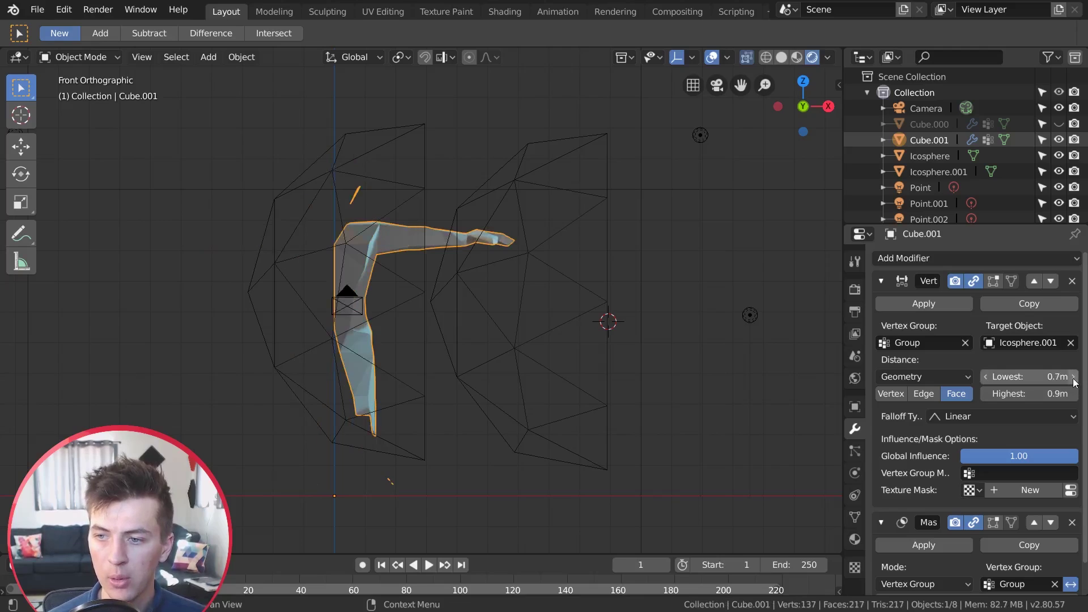
left_click(1075, 377)
left_click(1074, 393)
left_click(1075, 376)
left_click(1074, 377)
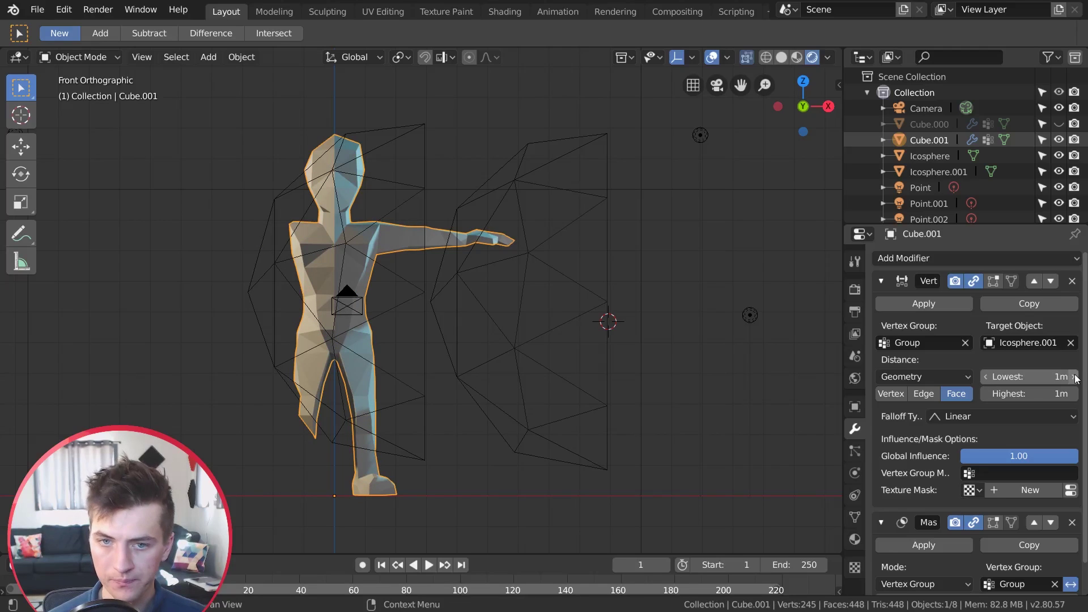
- Move the duplicated half ico sphere back and forth across the character to test the mask, ending with its curved side at the outstretched hand
left_click(527, 308)
key("g")
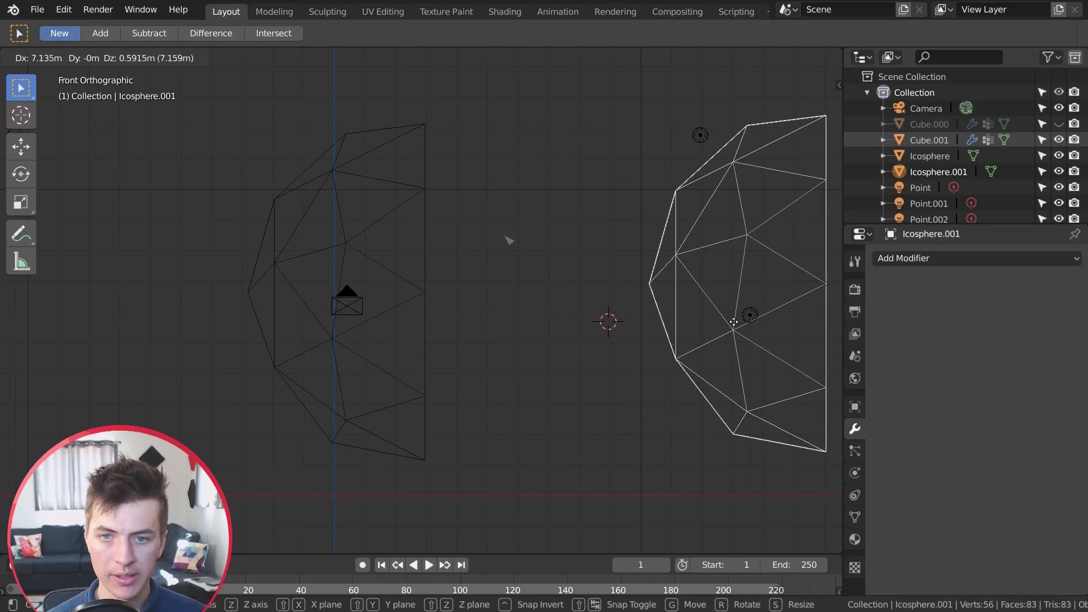
left_click(641, 311)
key("g")
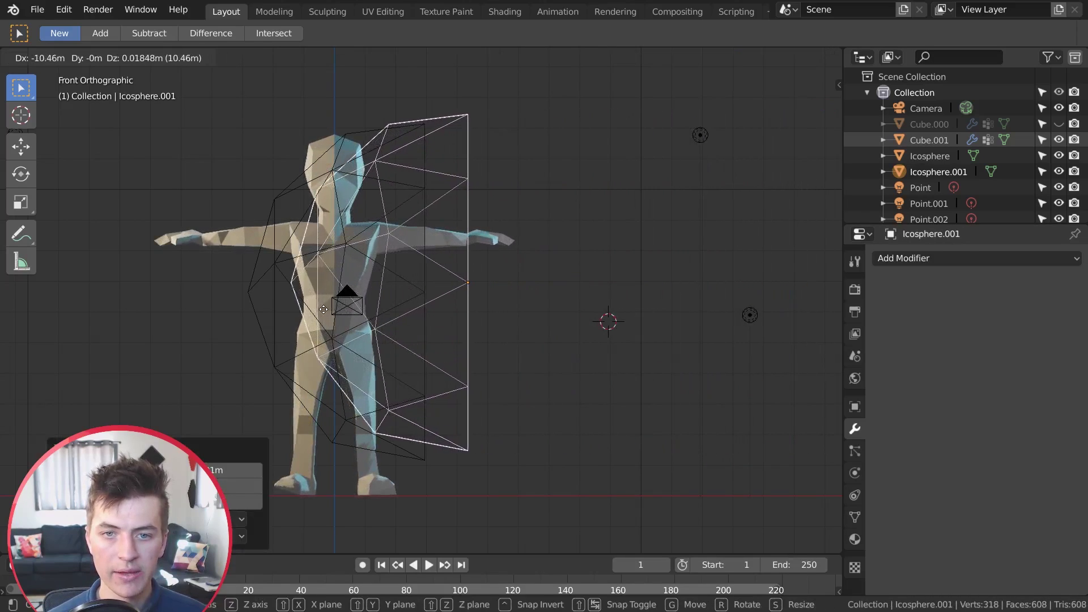
left_click(273, 325)
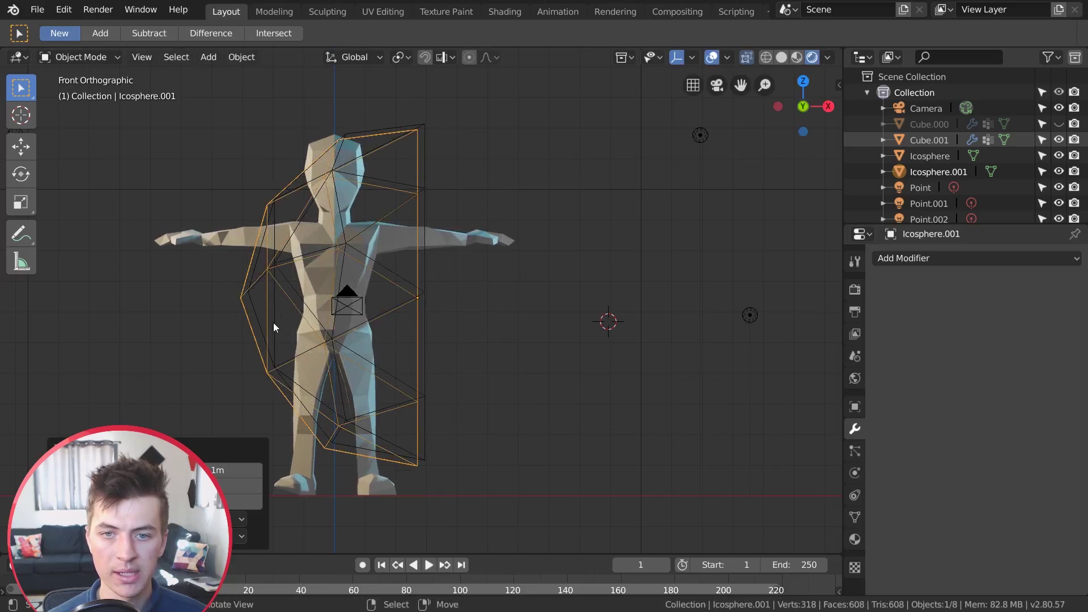
key("g")
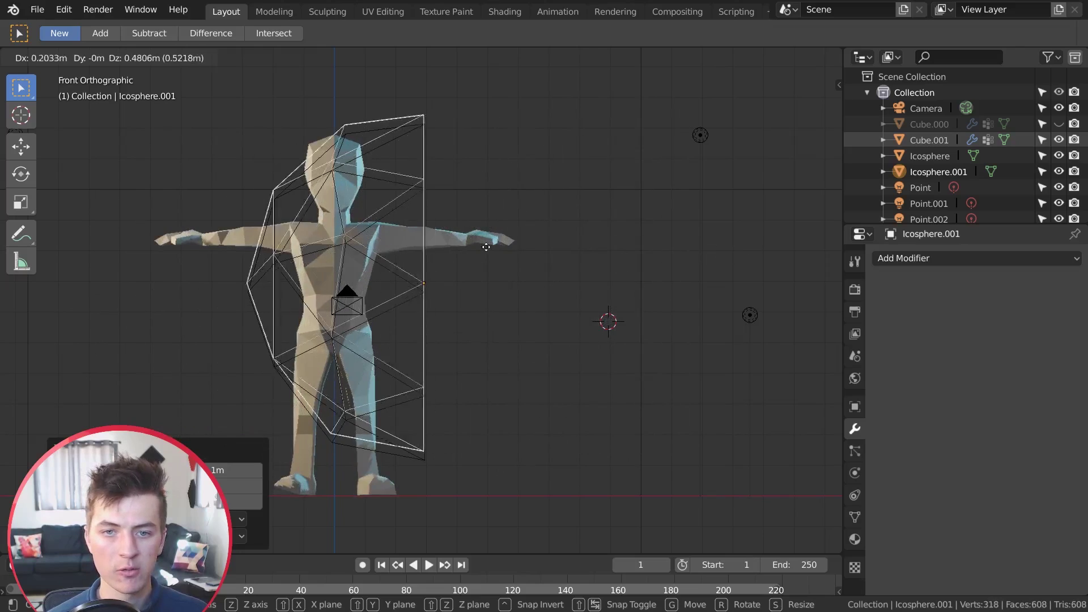
right_click(590, 260)
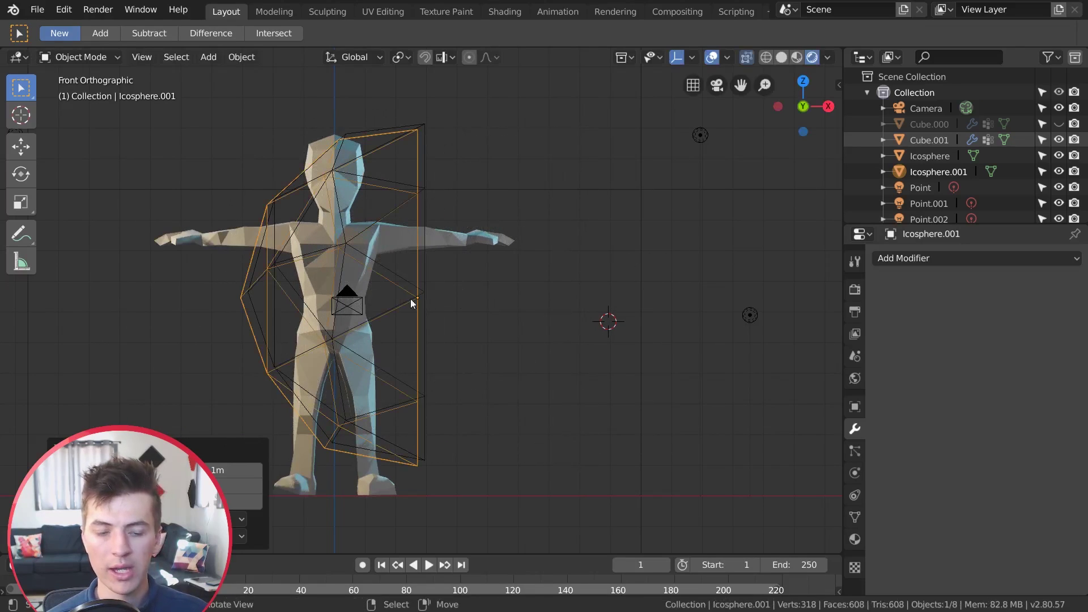
key("g")
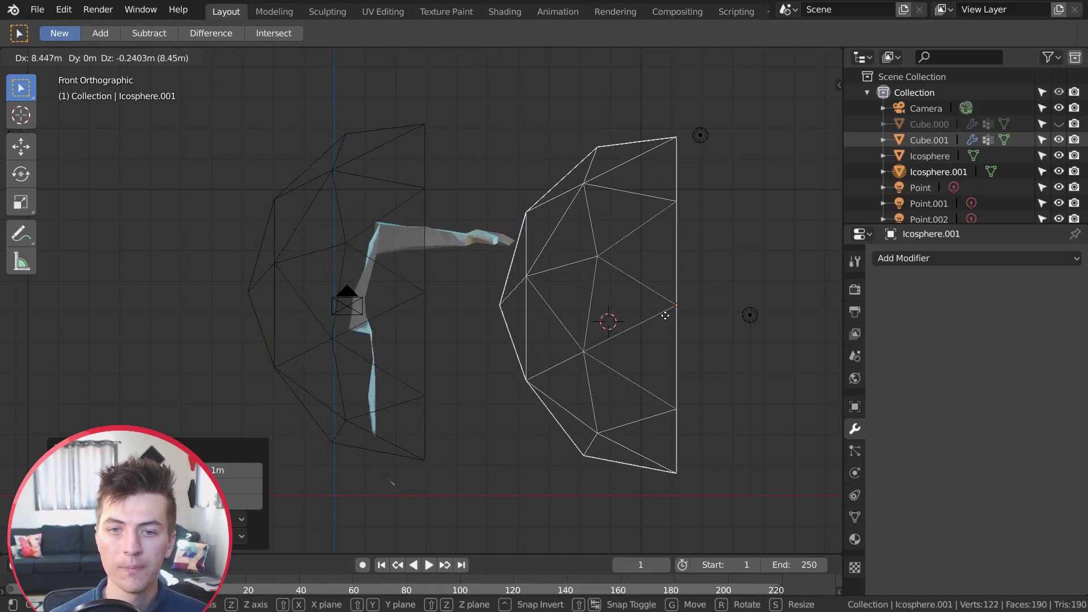
left_click(652, 315)
- Unhide the wireframe character and adjust the duplicated half ico sphere's position so the masked solid body meets the wireframe
left_click(1060, 124)
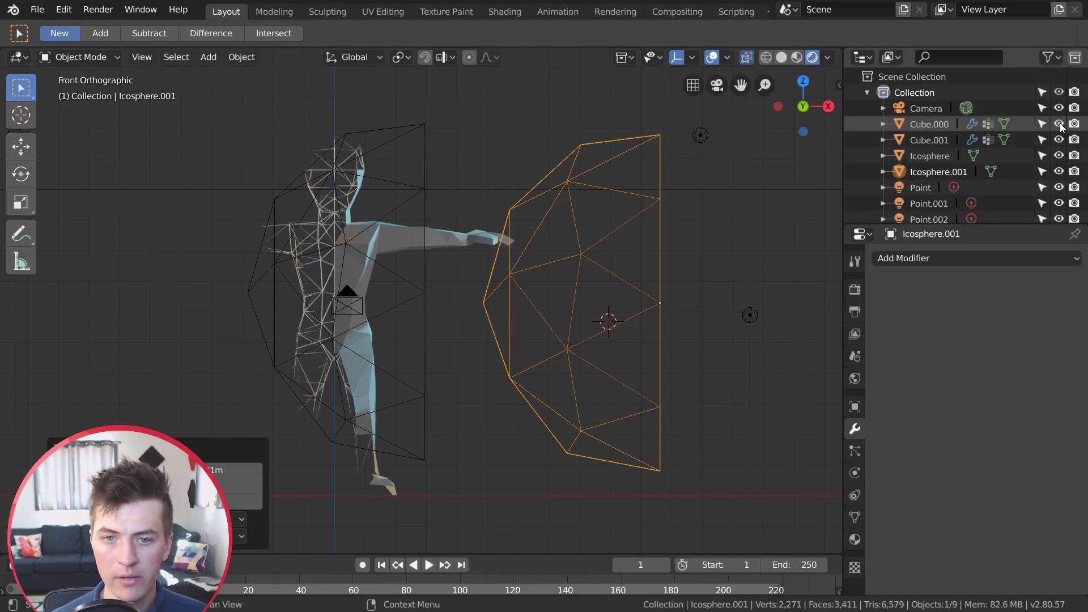
key("g")
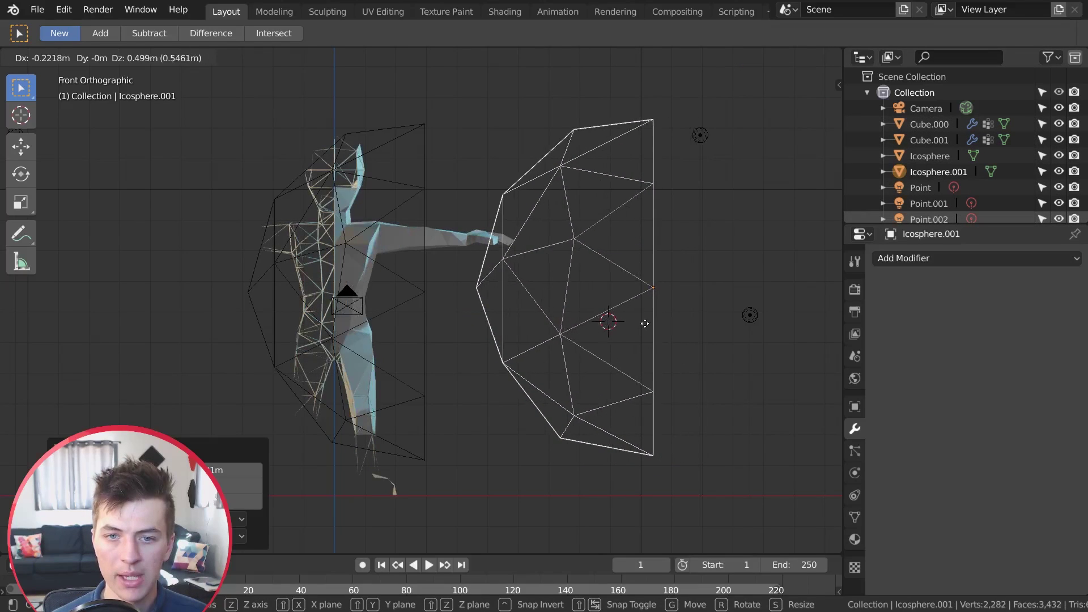
left_click(589, 280)
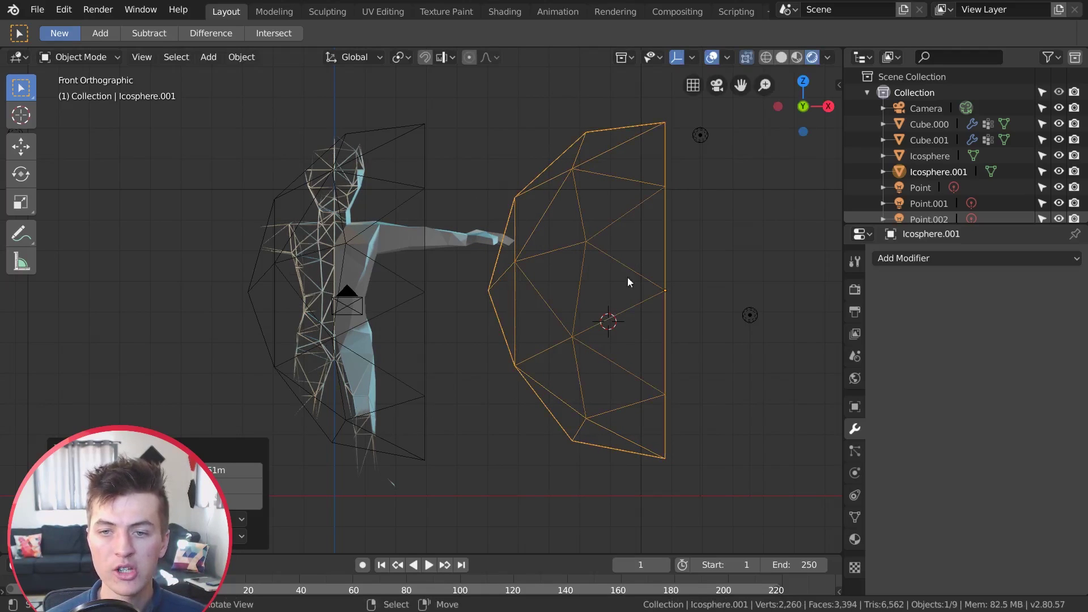
- Parent the duplicated half ico sphere to the original one with the Object option, and select the original sphere alone
left_click(414, 289, "shift")
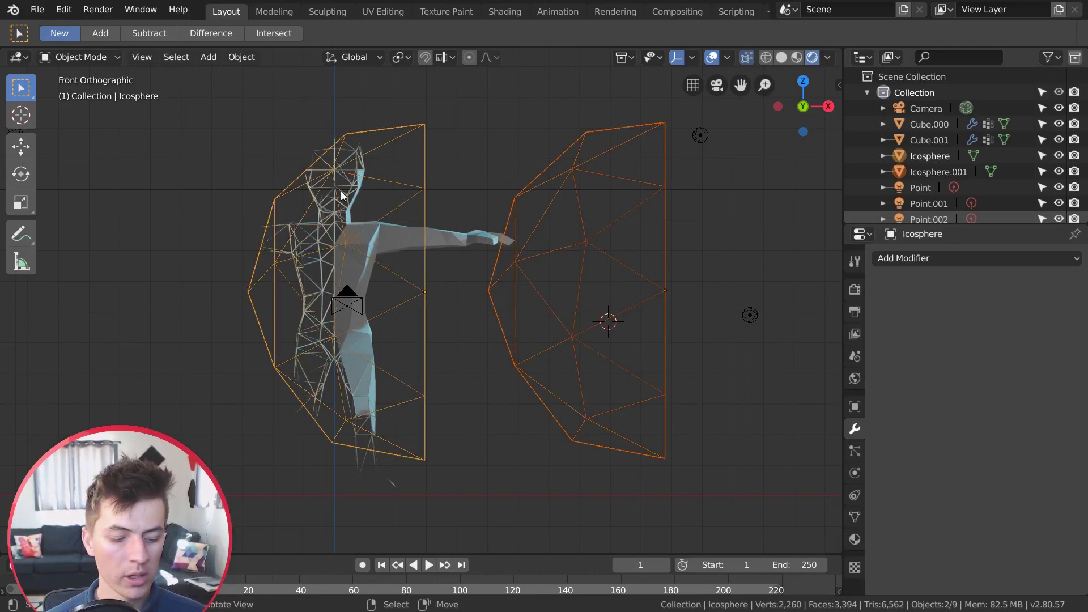
key("ctrl+p")
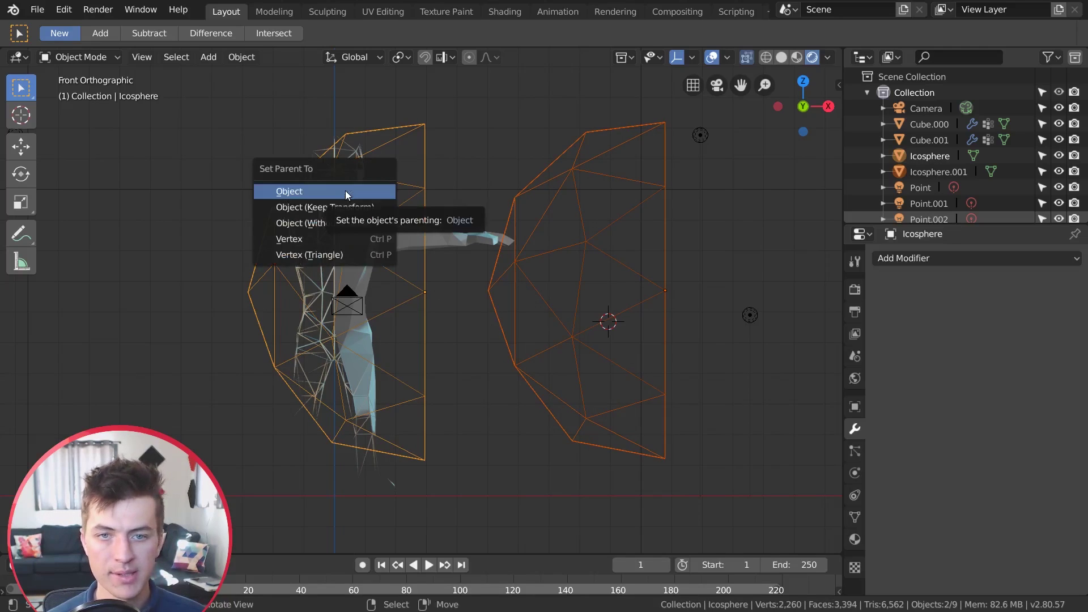
left_click(345, 191)
left_click(421, 295)
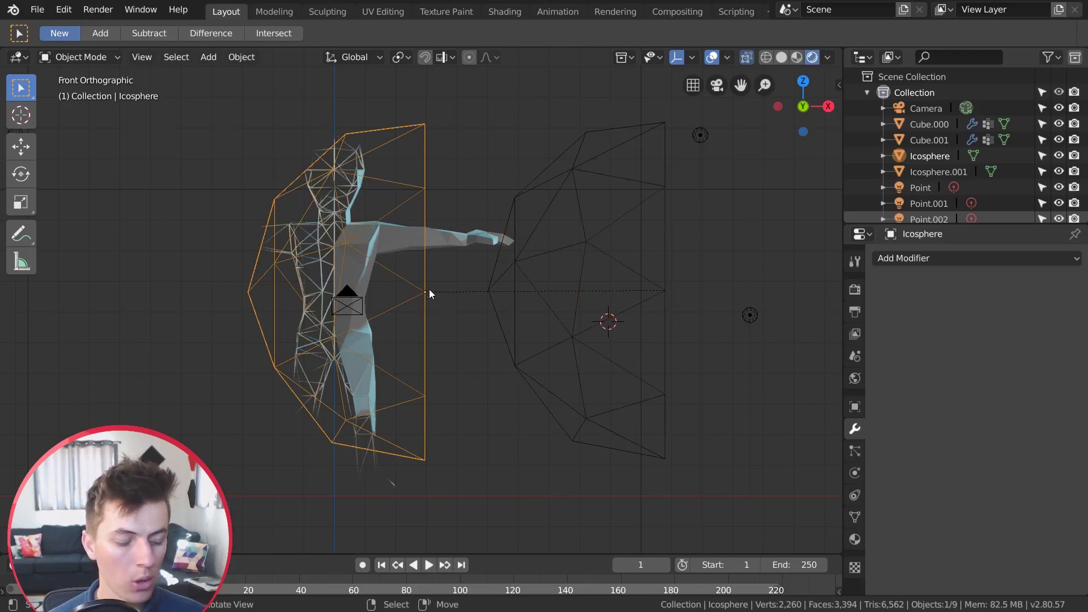
- Move the original half ico sphere beyond the solid outstretched hand, clear of the character, and insert a location keyframe at frame 1
key("g")
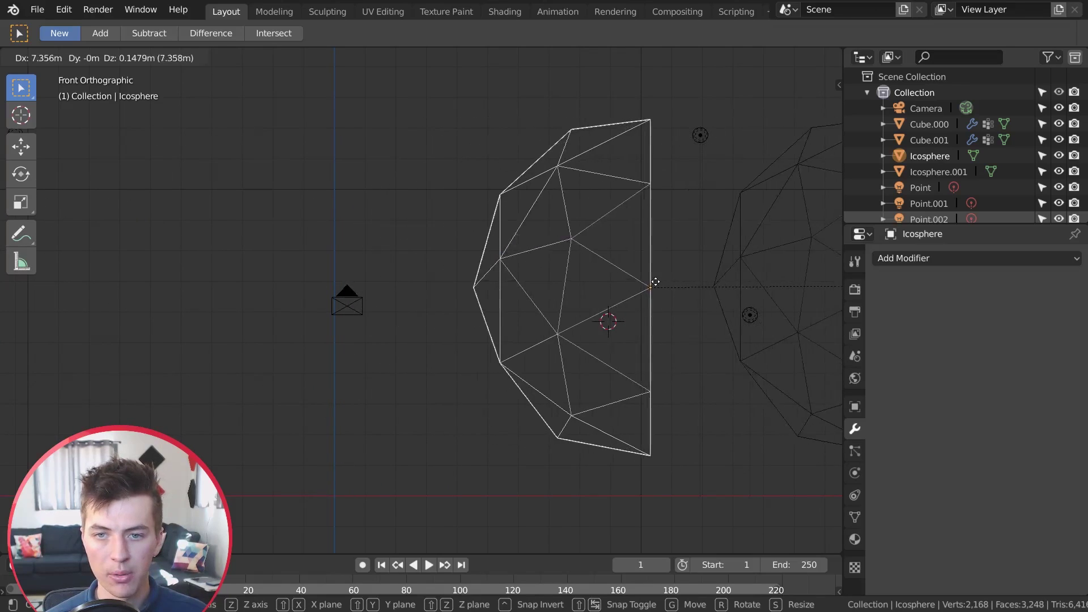
left_click(669, 285)
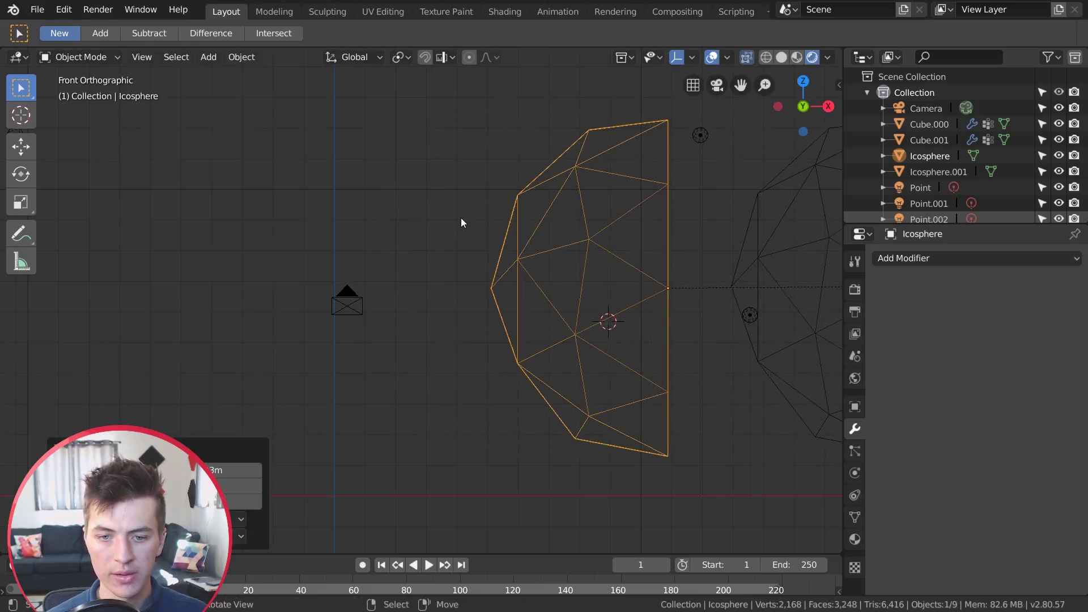
key("i")
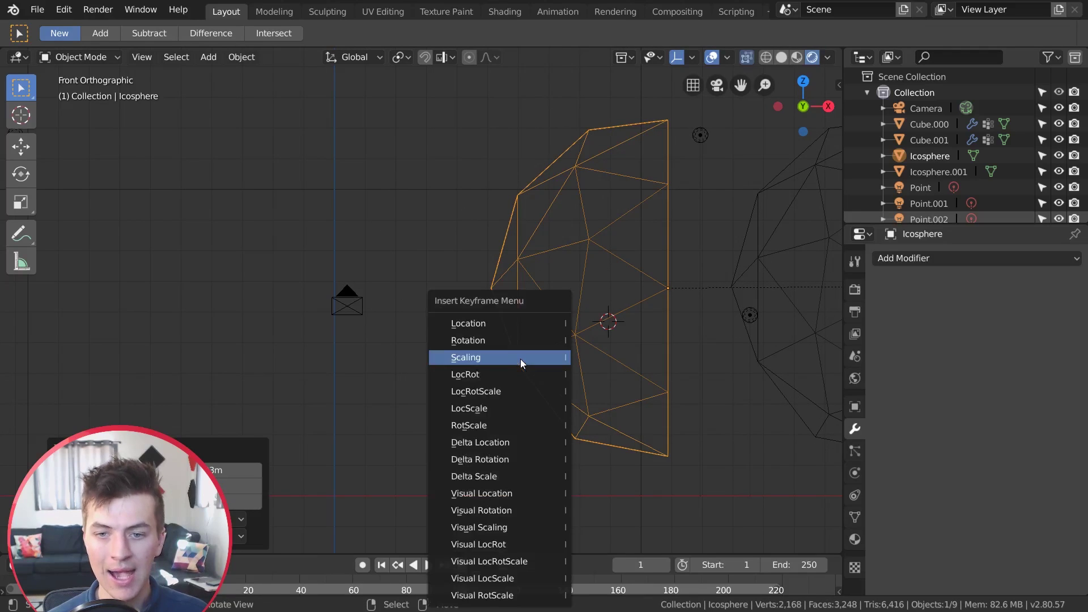
left_click(518, 322)
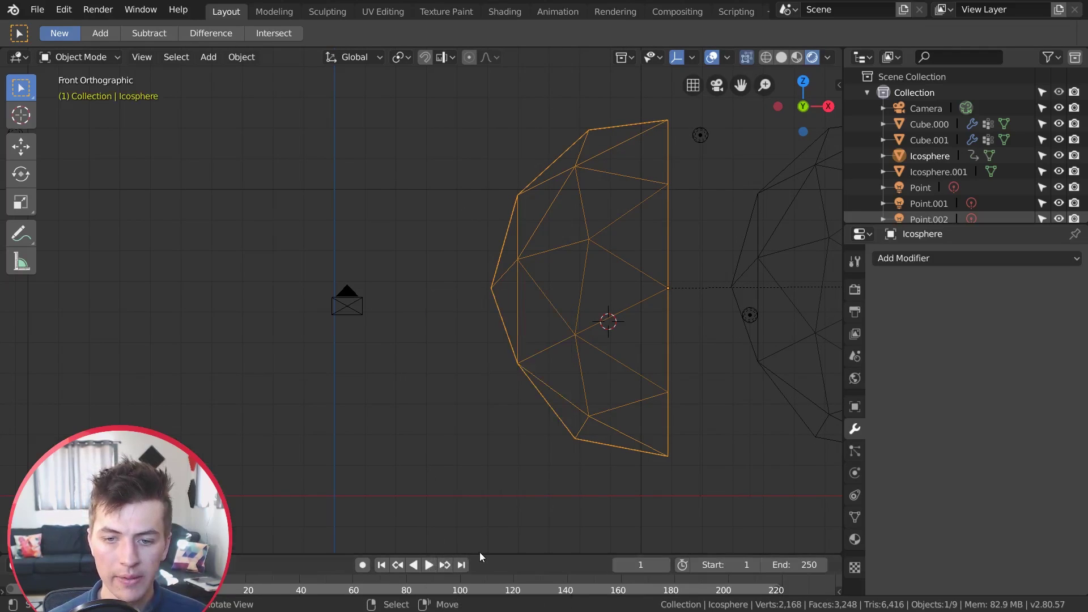
- At frame 100, move the original half ico sphere along X past the character's opposite hand and insert a location keyframe
left_click_drag(485, 553, 491, 499)
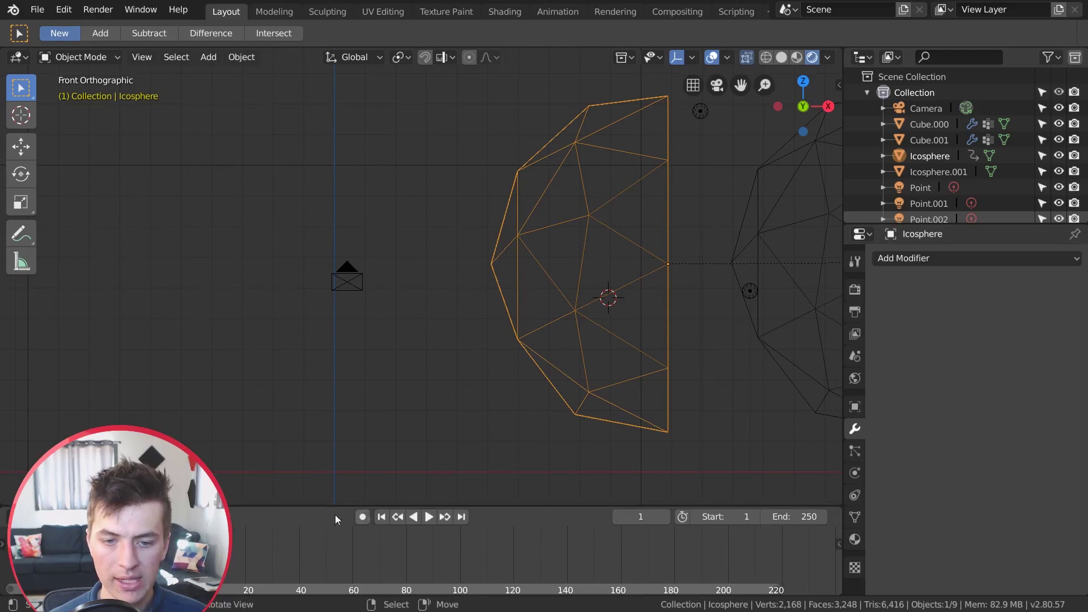
left_click(460, 560)
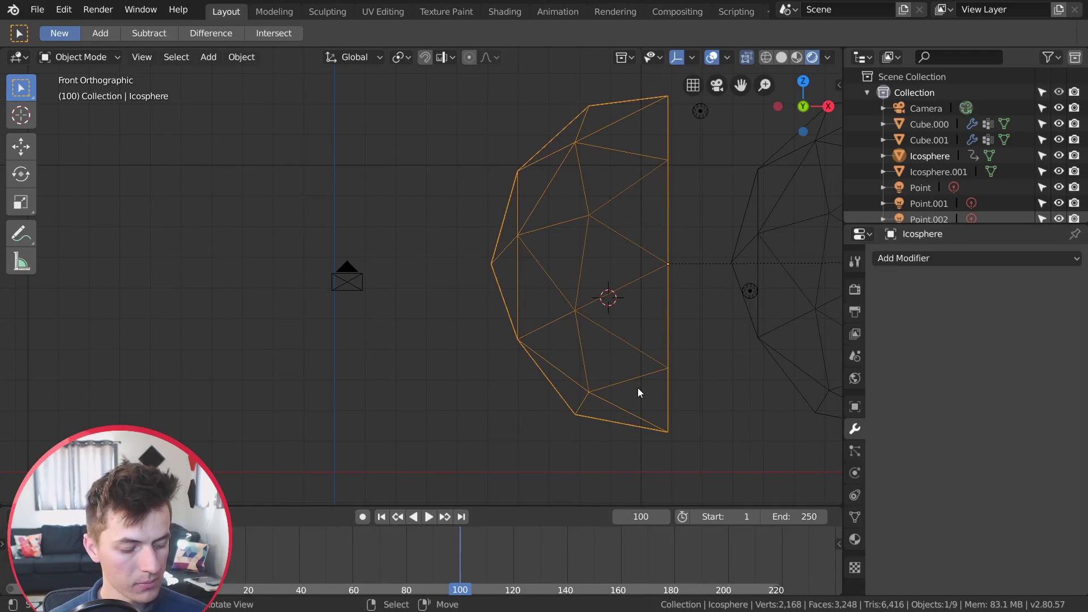
key("g")
key("x")
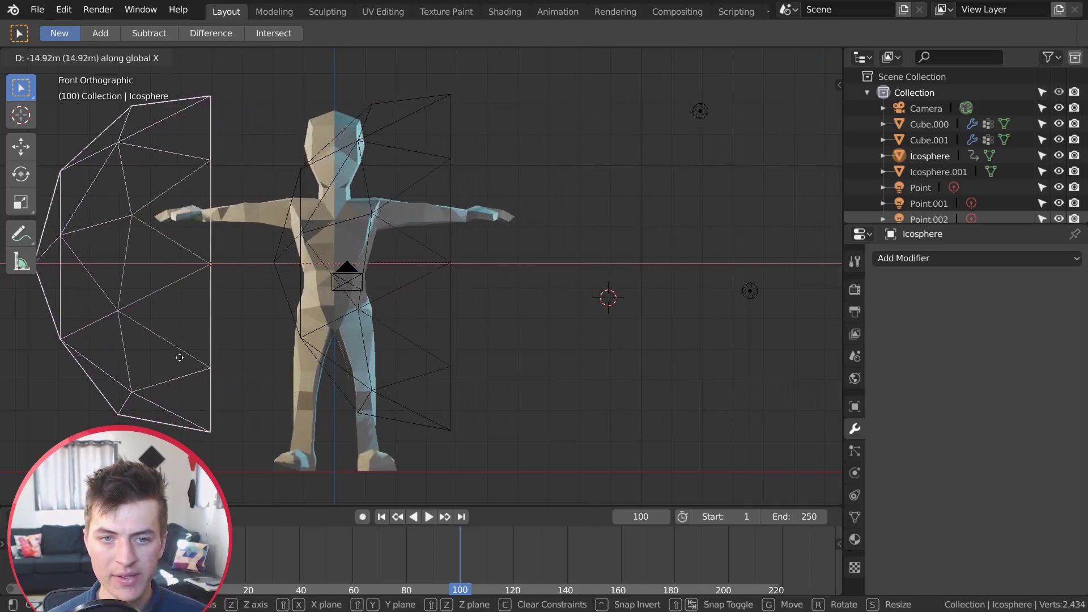
left_click(146, 356)
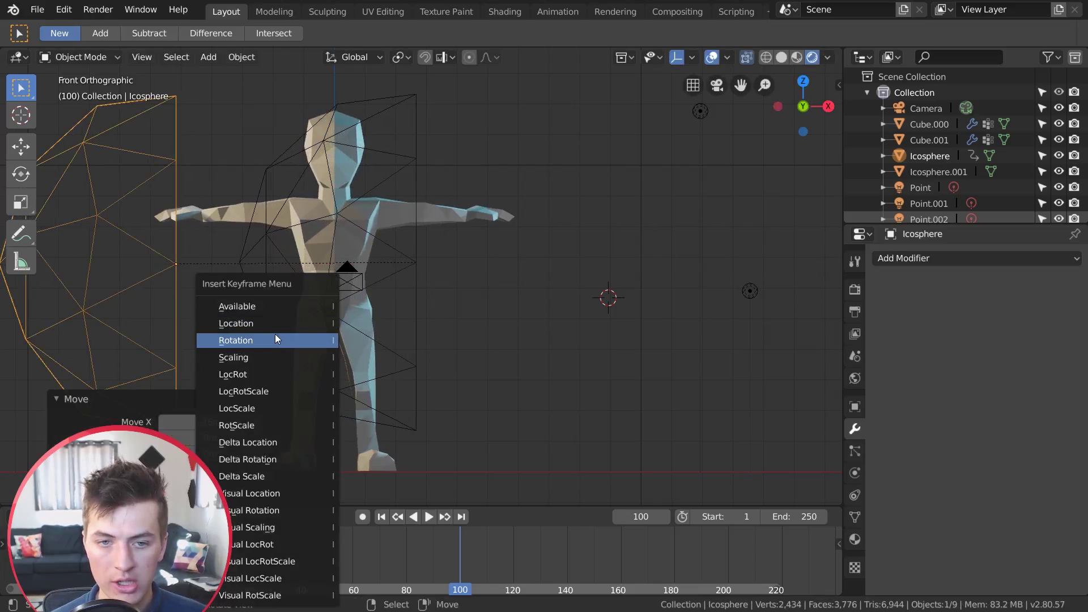
left_click(271, 323)
- Scrub and play the animation to review the character's transition between the two location keyframes
left_click_drag(427, 559, 195, 553)
left_click(429, 517)
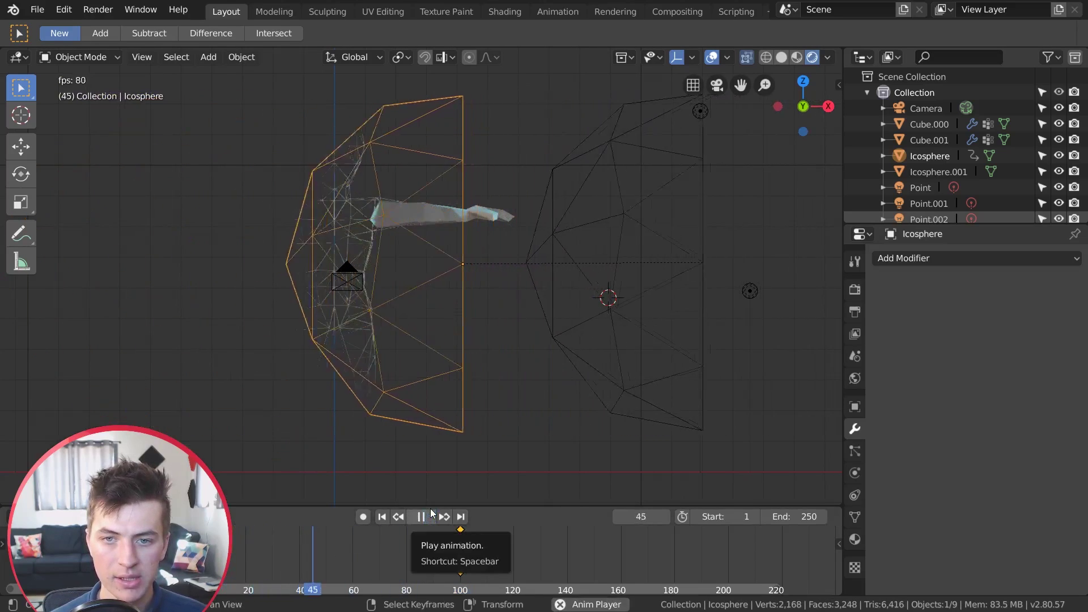
key("space")
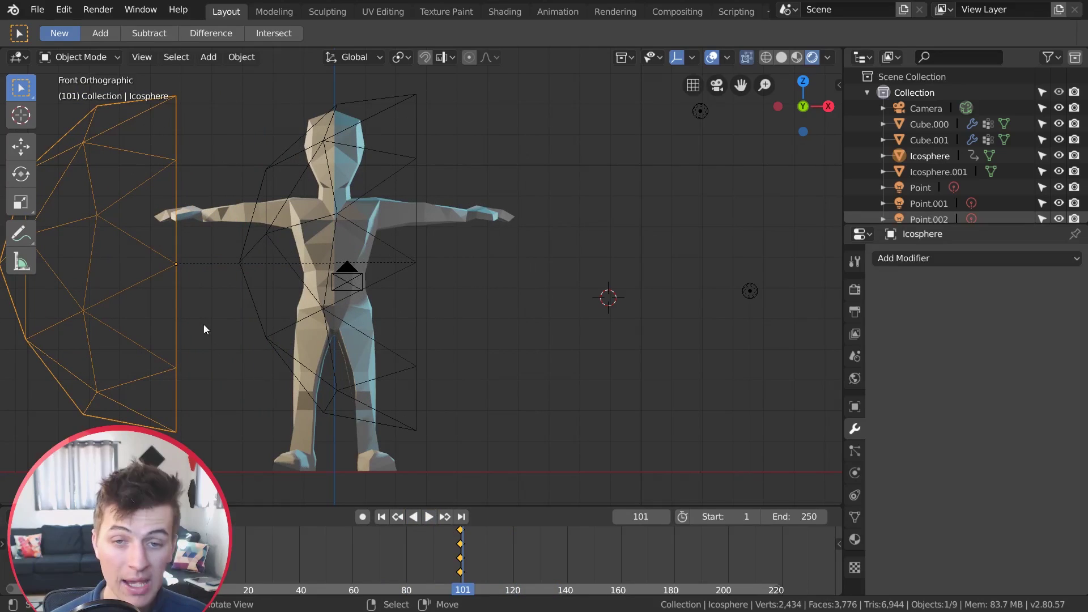
- Retime the sphere's end location keyframes to about frame 200 and play the slower transition
key("Home")
middle_click_drag(509, 556, 471, 563)
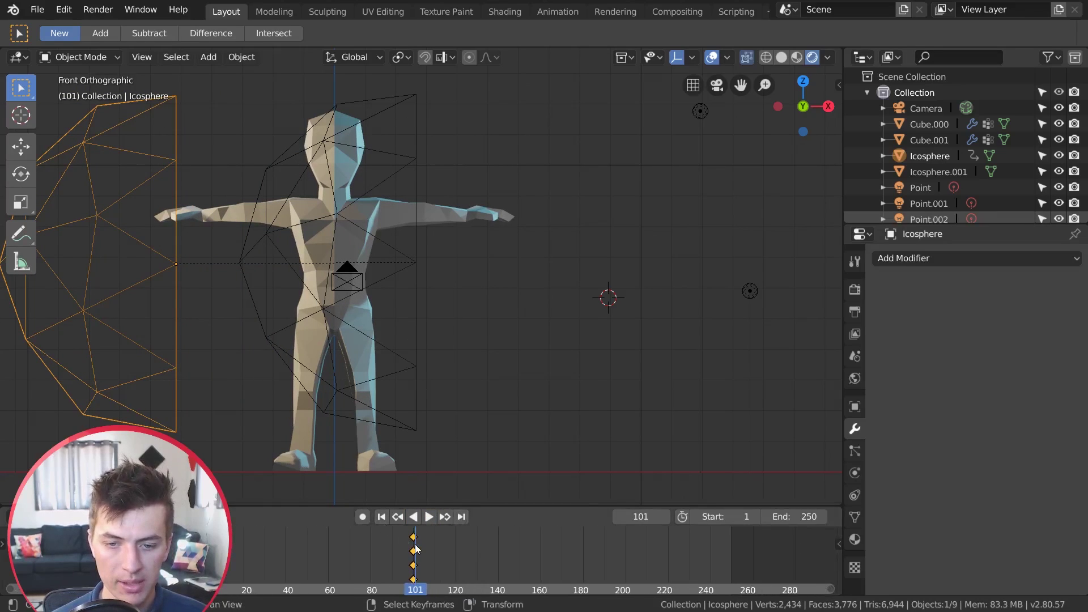
left_click_drag(414, 536, 628, 556)
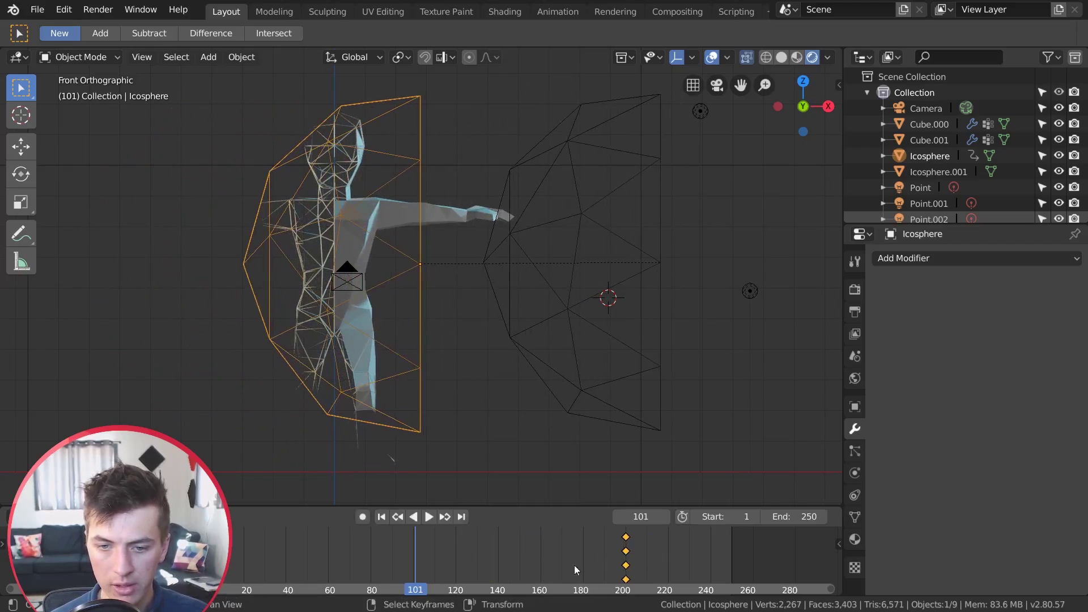
left_click(233, 558)
left_click(429, 517)
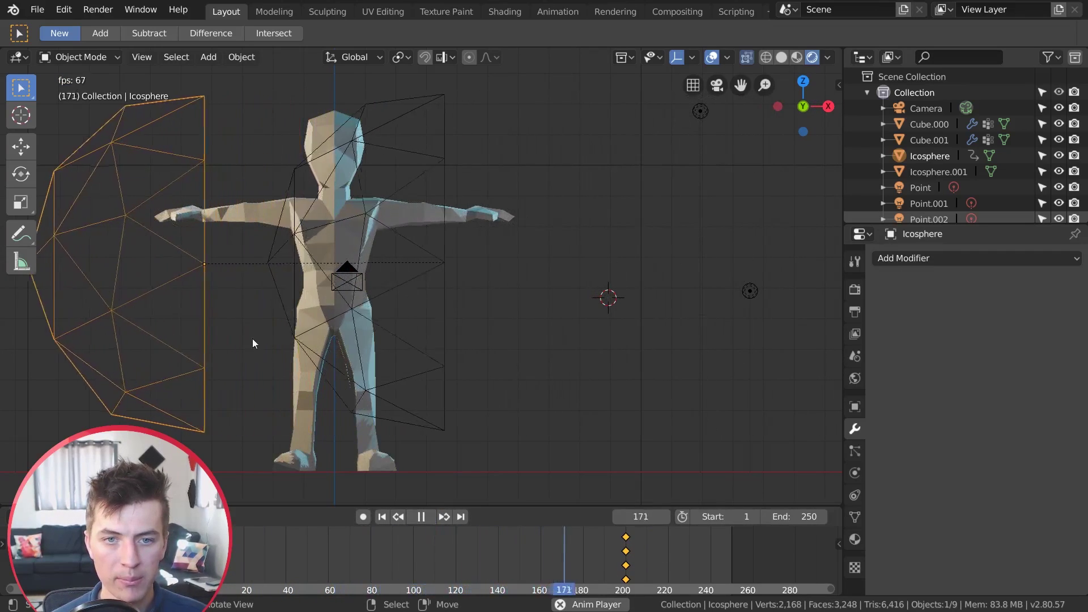
key("space")
- Retime the sphere's end location keyframes to about frame 250 and set the current frame to 107
left_click_drag(627, 557, 732, 570)
key("space")
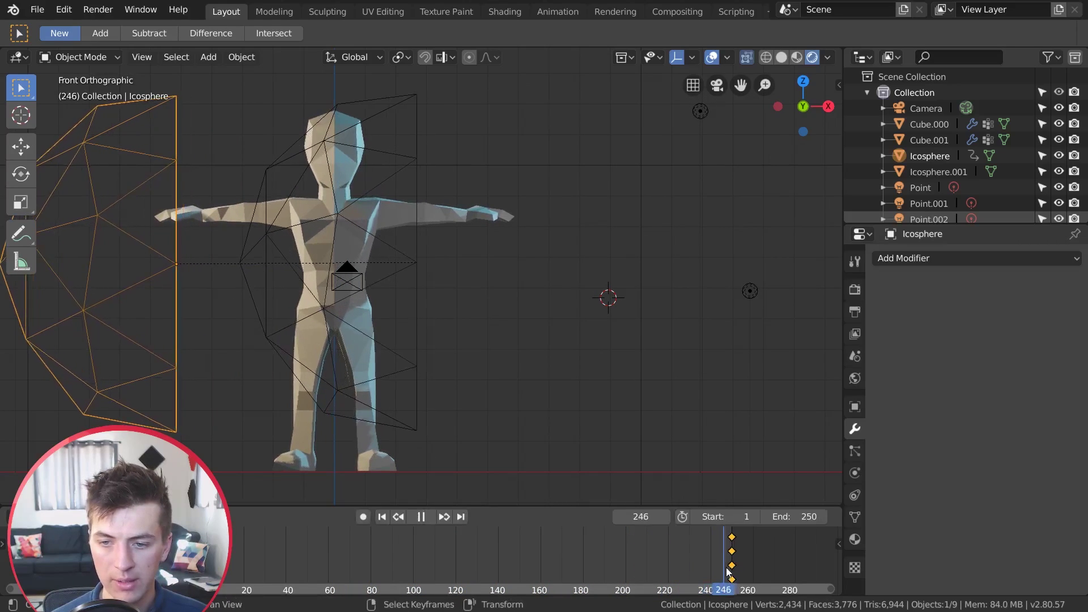
left_click_drag(455, 546, 427, 545)
scroll(431, 420, "up", 3)
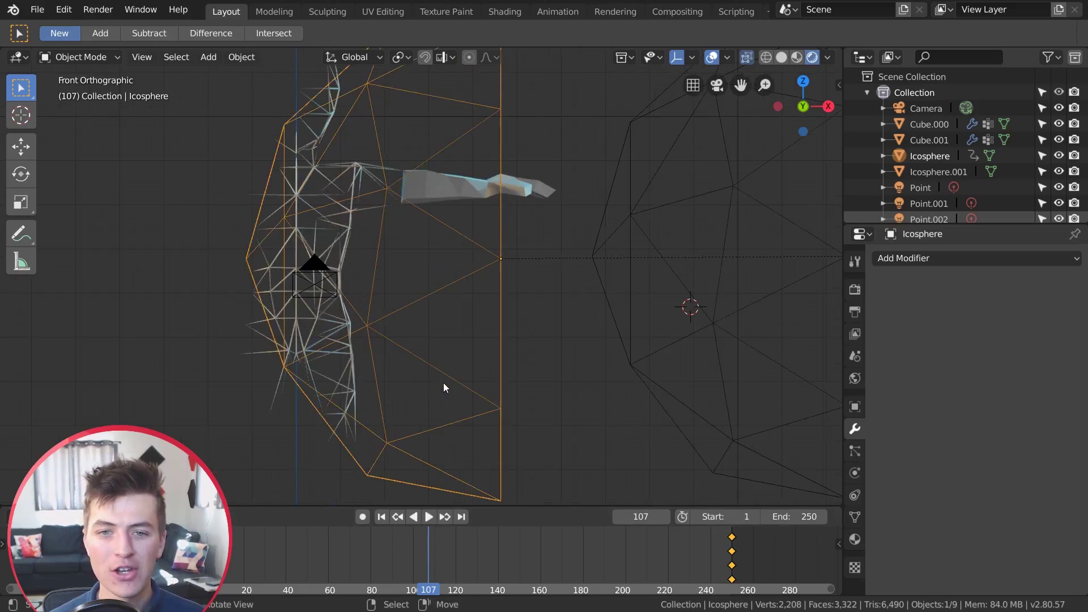
- Replace the wireframe character's material with a new one and set its surface shader to Emission
left_click(334, 377)
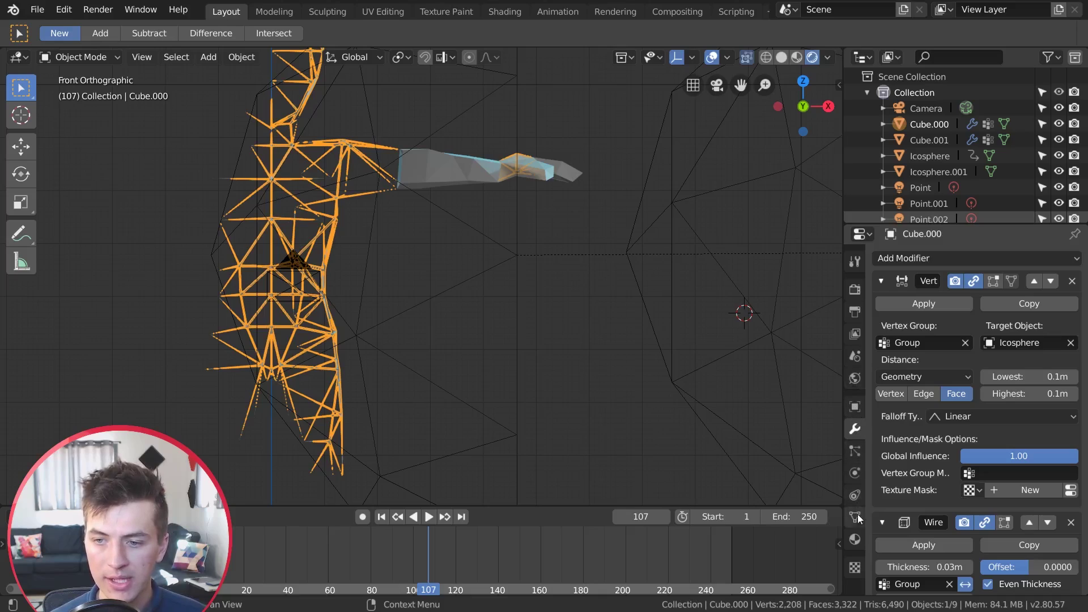
left_click(856, 539)
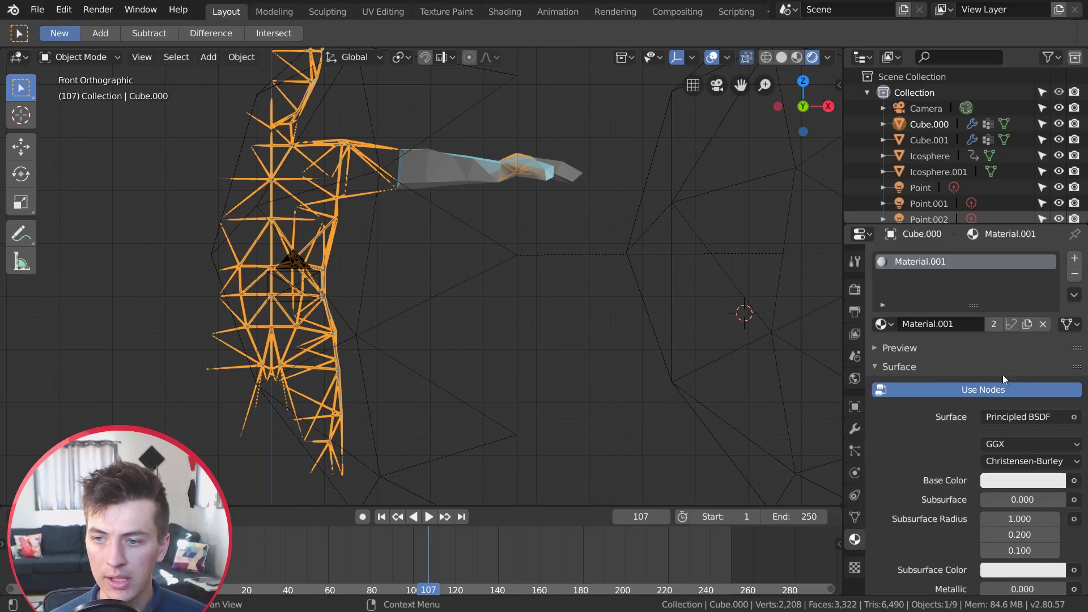
left_click(1075, 275)
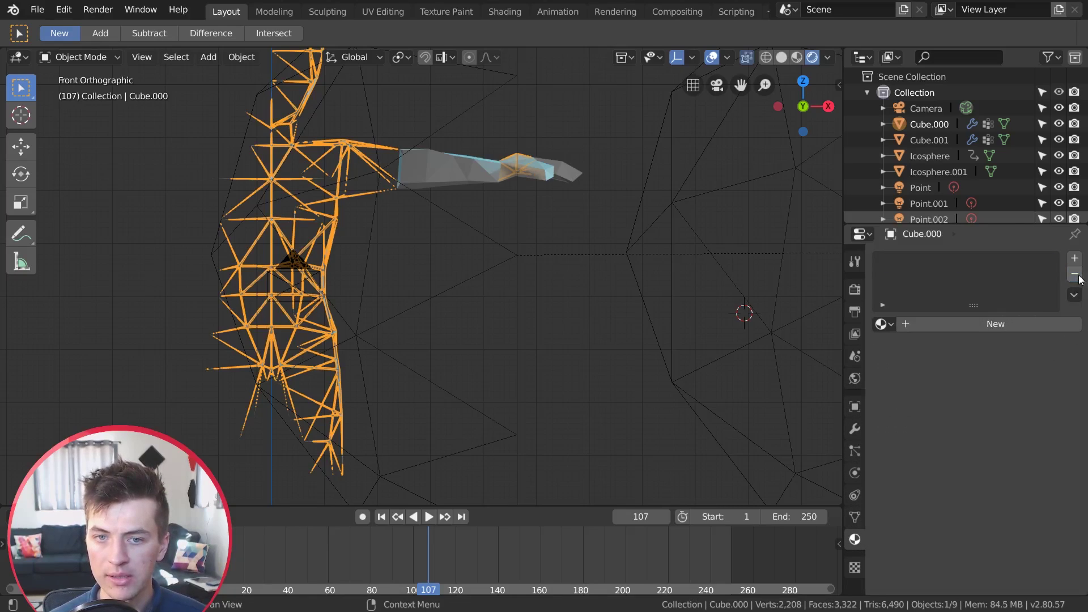
left_click(1075, 259)
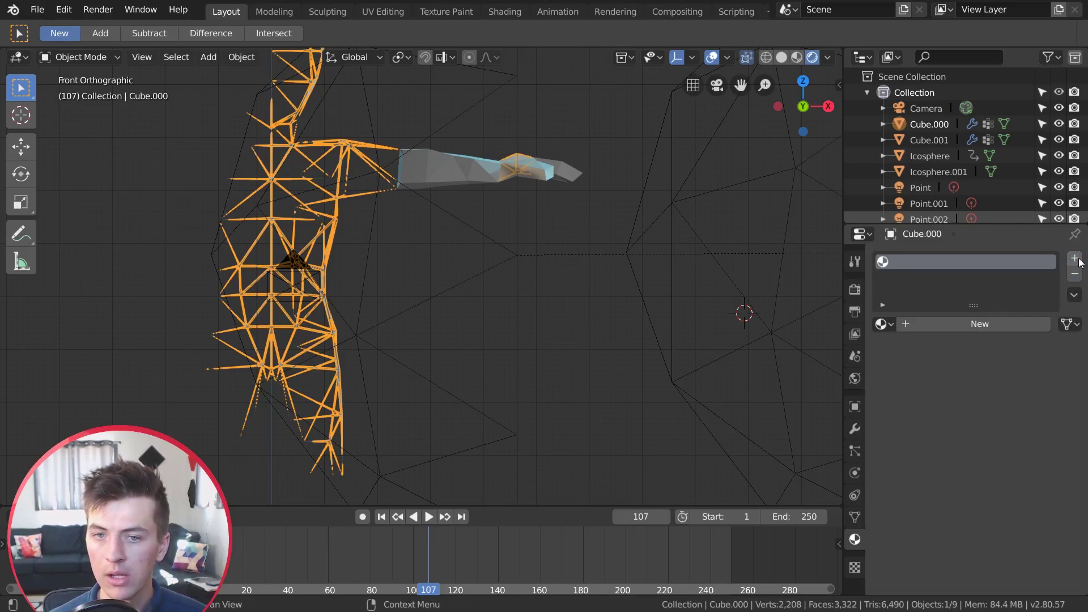
left_click(984, 322)
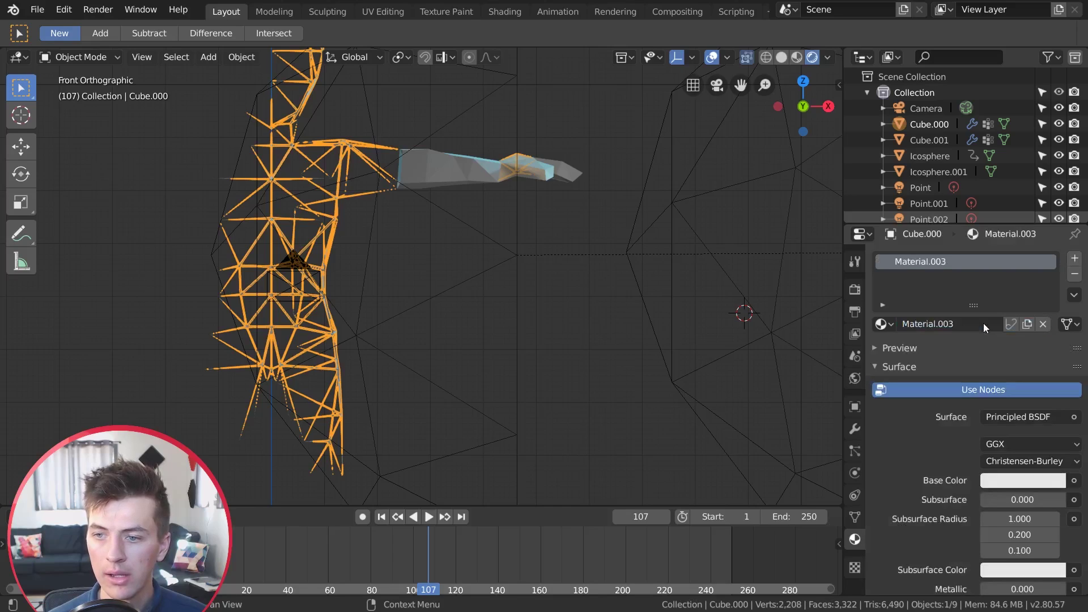
left_click(1014, 418)
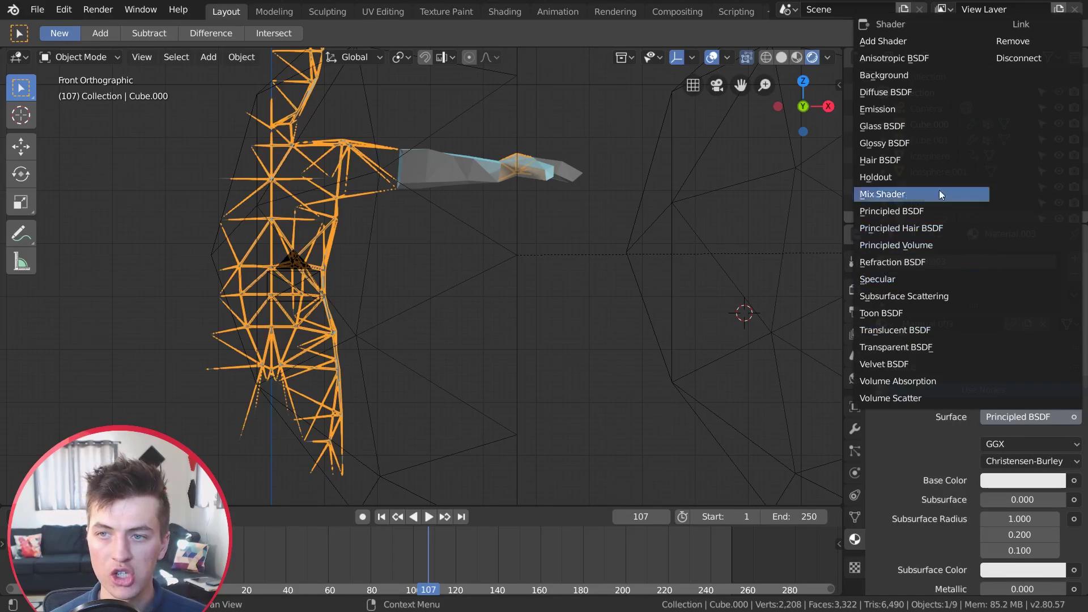
left_click(901, 110)
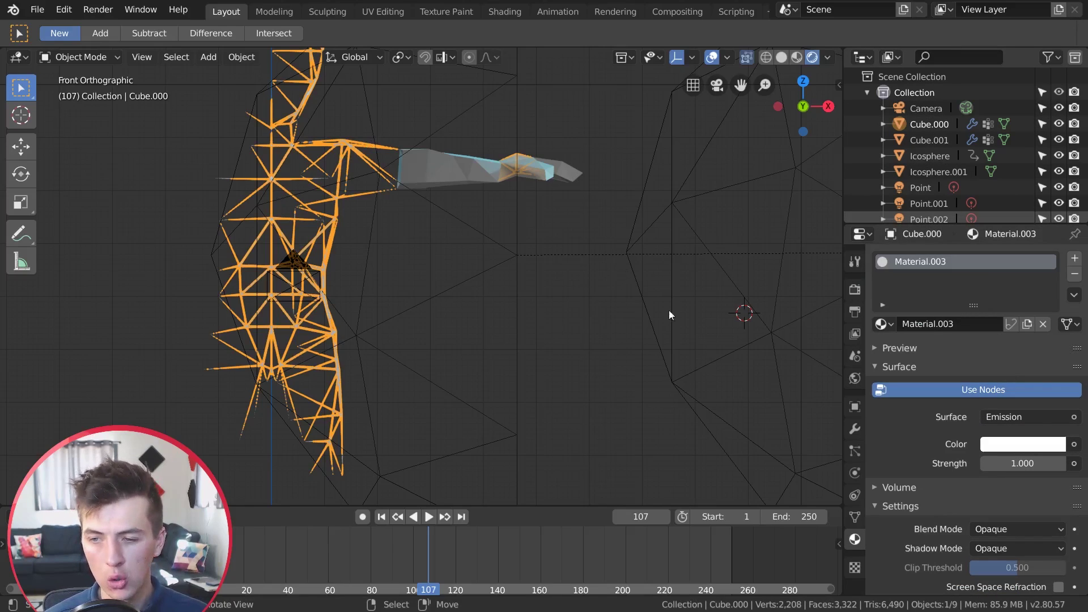
- Set the emission to light blue with hue 0.566 and saturation 0.426, and its strength to 4
left_click(1045, 447)
left_click(974, 289)
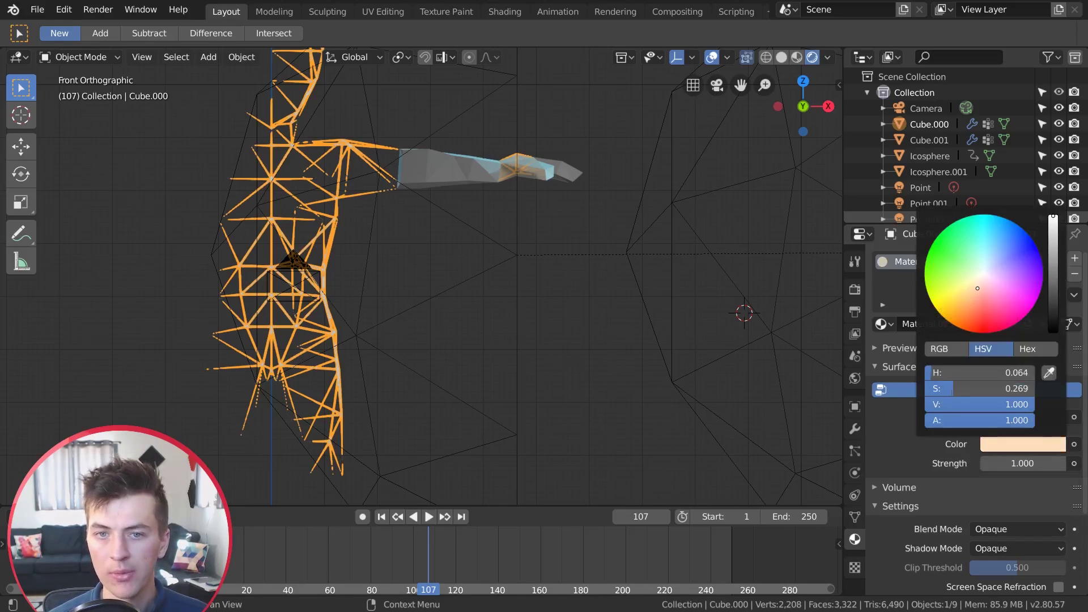
left_click_drag(977, 288, 994, 250)
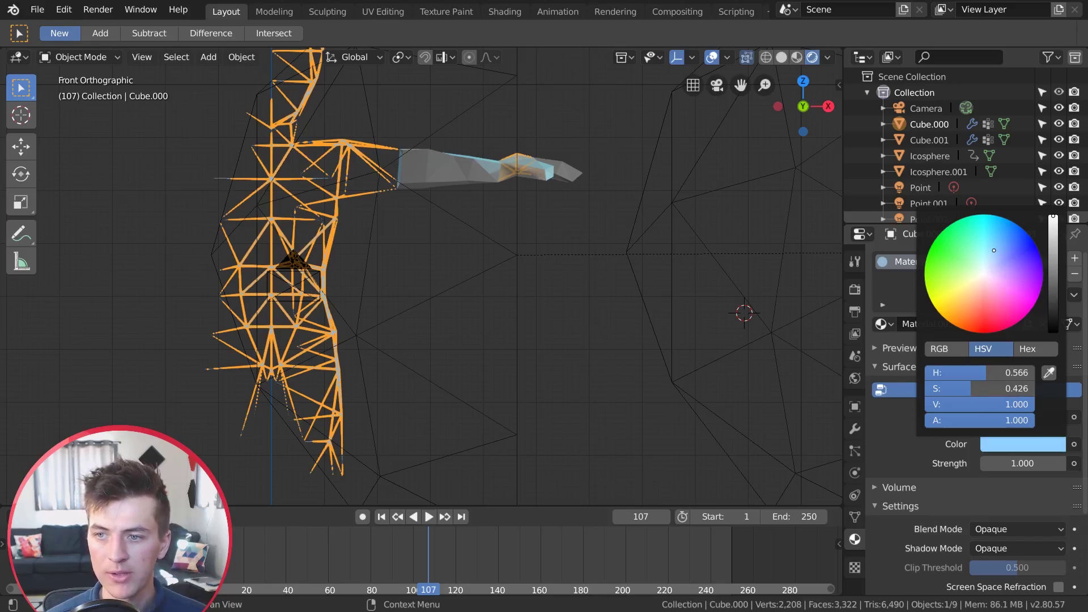
left_click(1024, 463)
type("4")
key("Return")
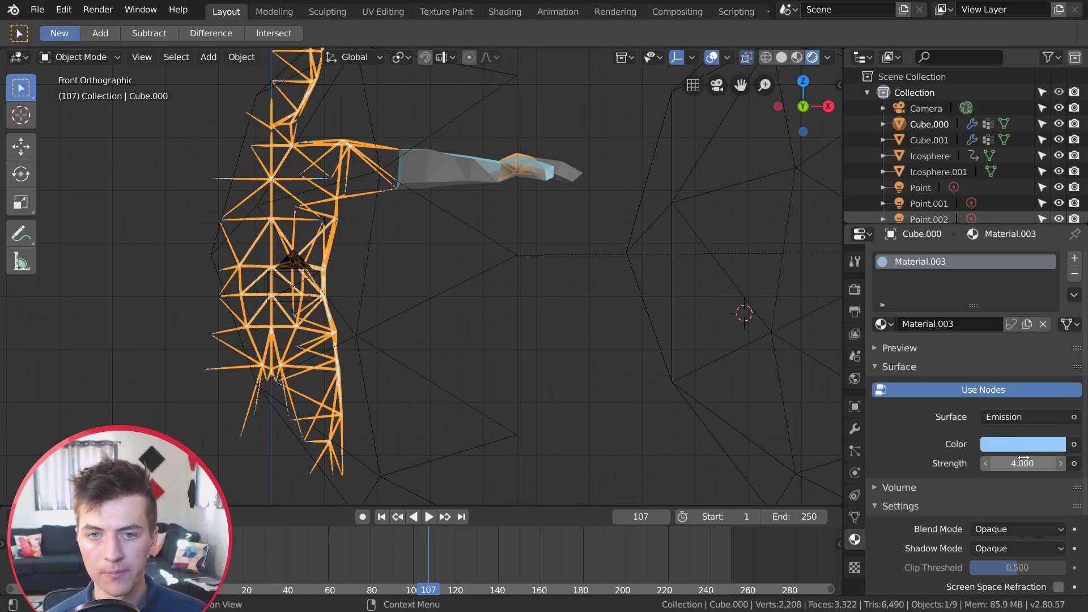
- Deselect the wireframe character and enable Bloom in the Eevee render settings
left_click(552, 176)
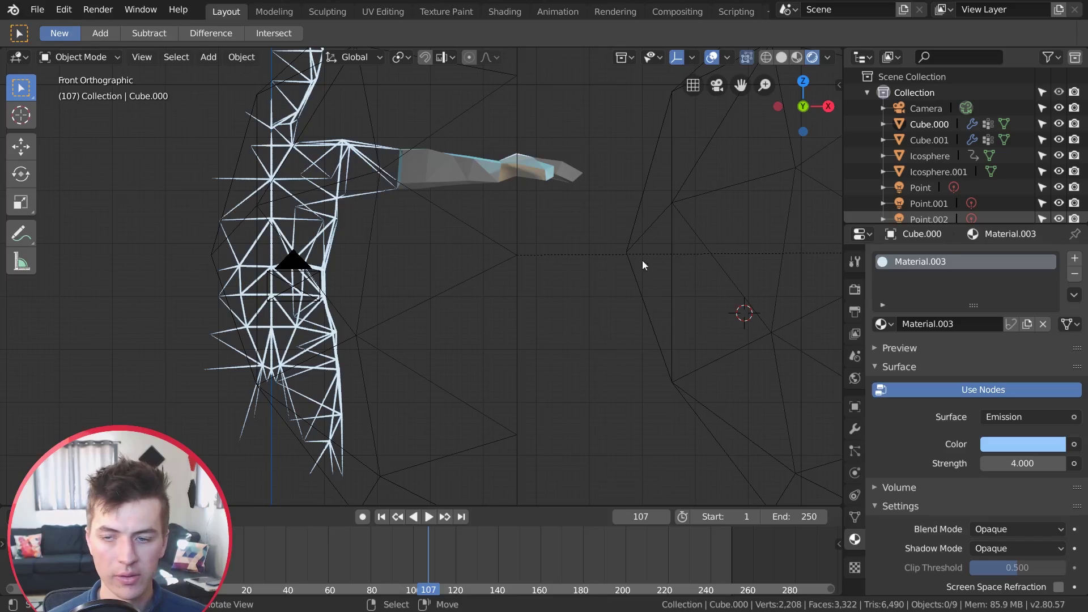
left_click(855, 291)
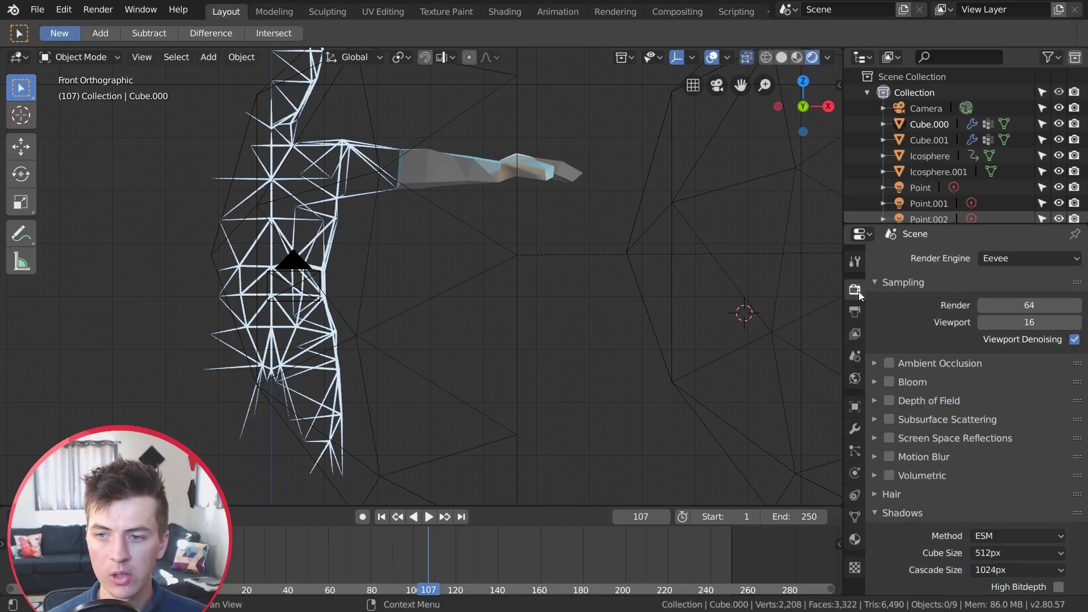
left_click(889, 382)
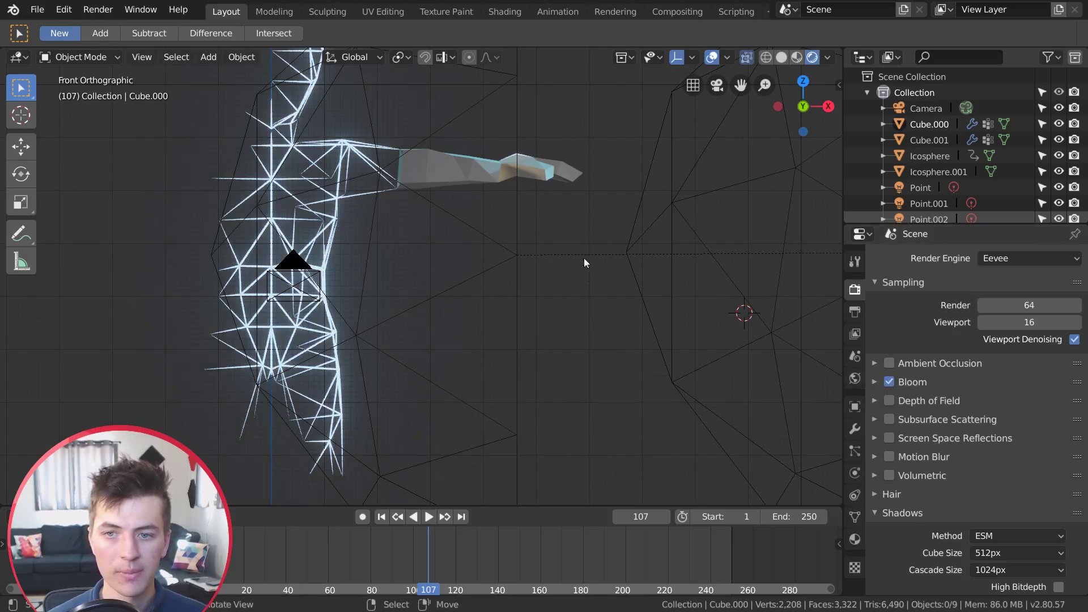
- At frame 124, move the duplicated half ico sphere about -1.13 m in X so the solid body overlaps the glowing wireframe
scroll(399, 379, "down", 3)
left_click_drag(296, 562, 465, 556)
left_click(576, 321)
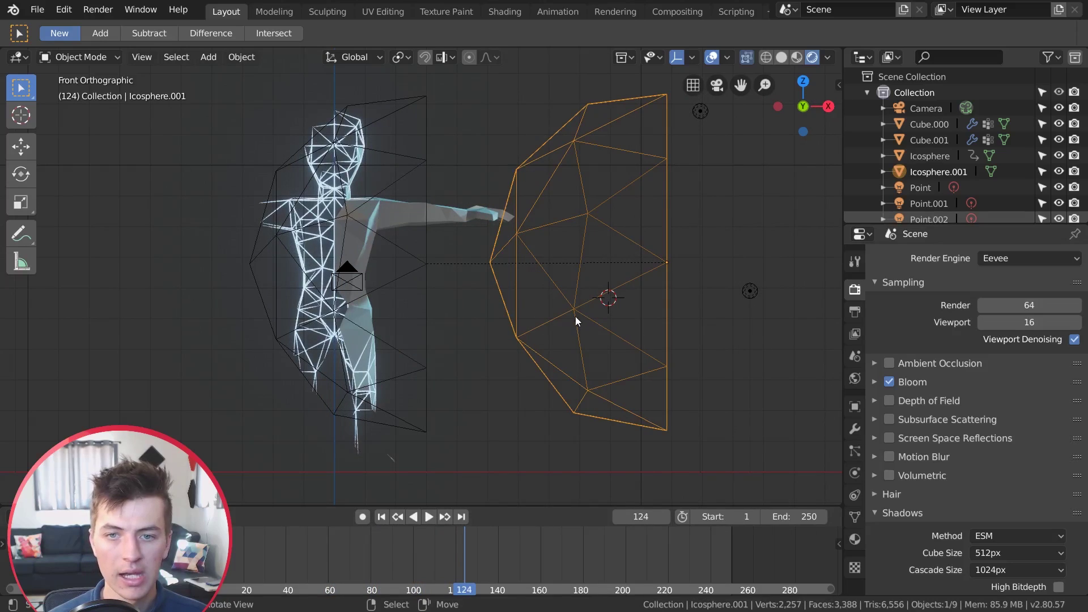
key("g")
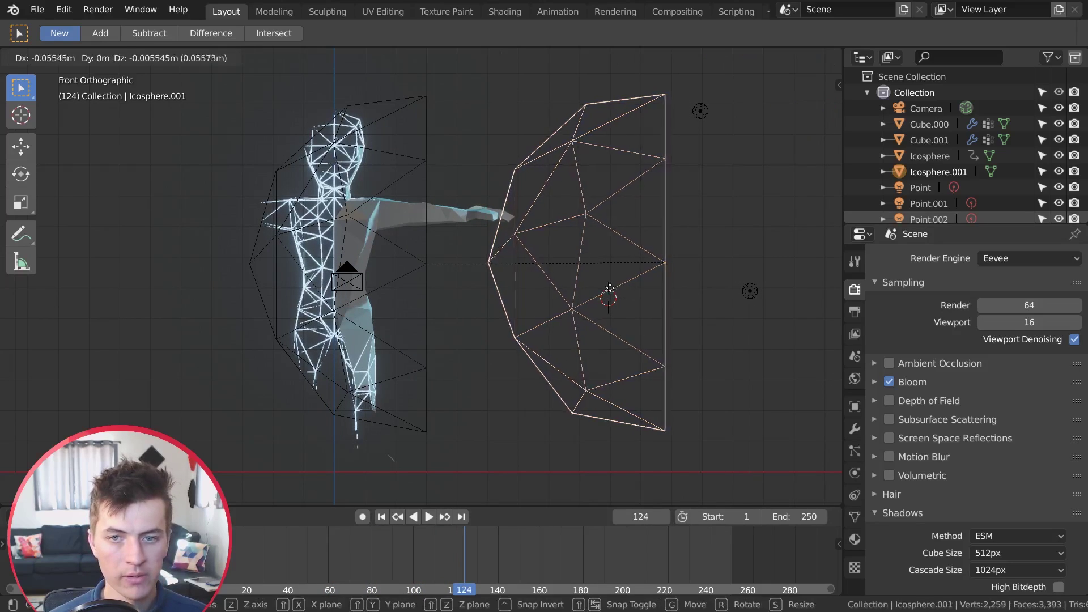
left_click(563, 285)
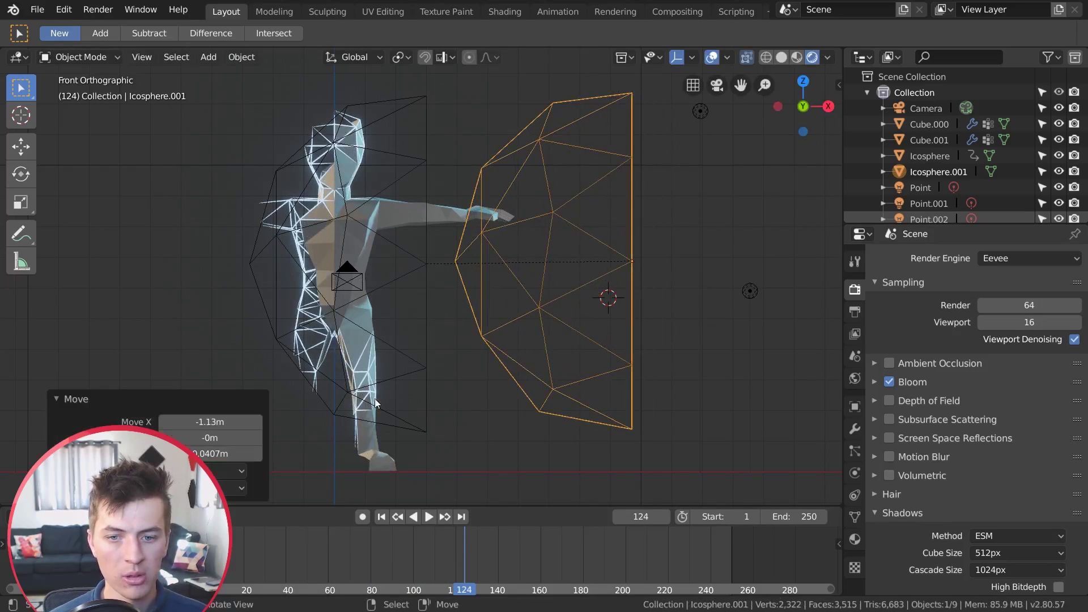
- Examine the glowing wireframe-to-solid transition in perspective by scrubbing and playing through the whole animation
left_click_drag(420, 555, 366, 544)
middle_click_drag(430, 244, 555, 317)
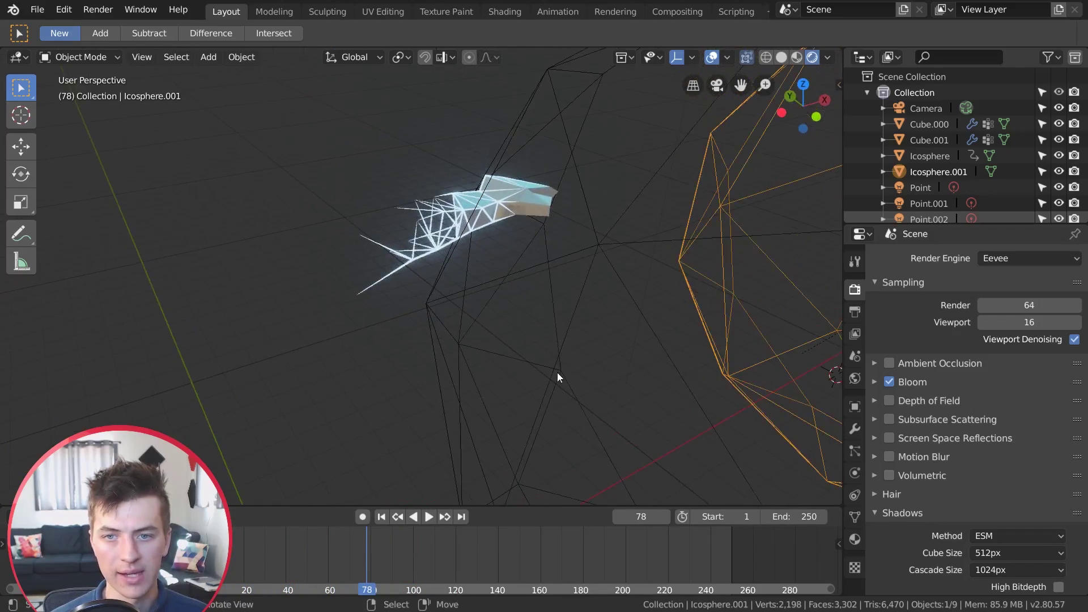
left_click(277, 542)
key("space")
left_click_drag(314, 544, 431, 550)
scroll(424, 371, "down", 4)
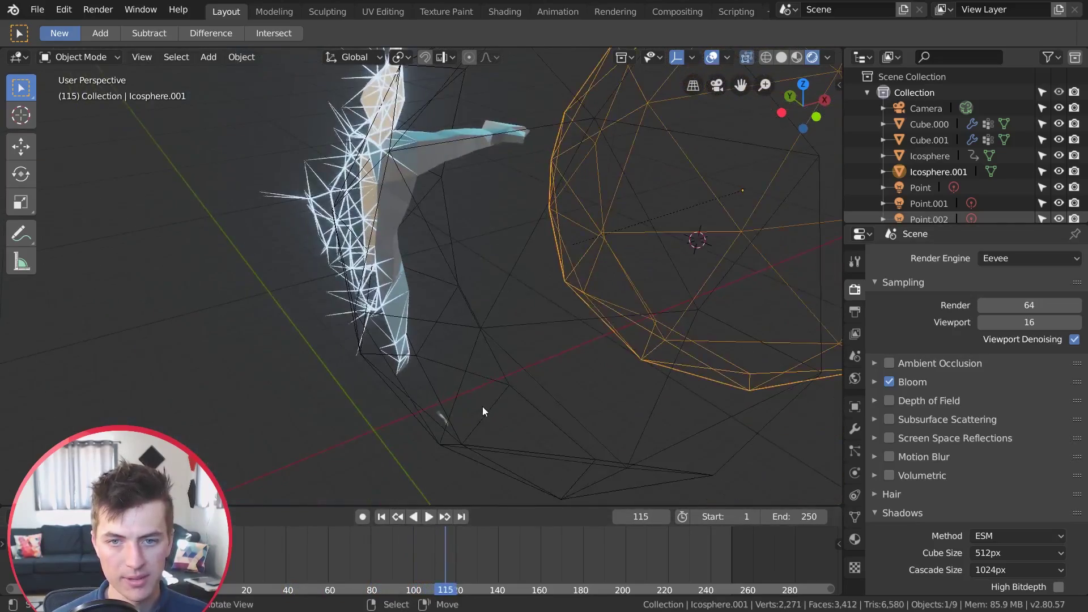
key("space")
key("space")
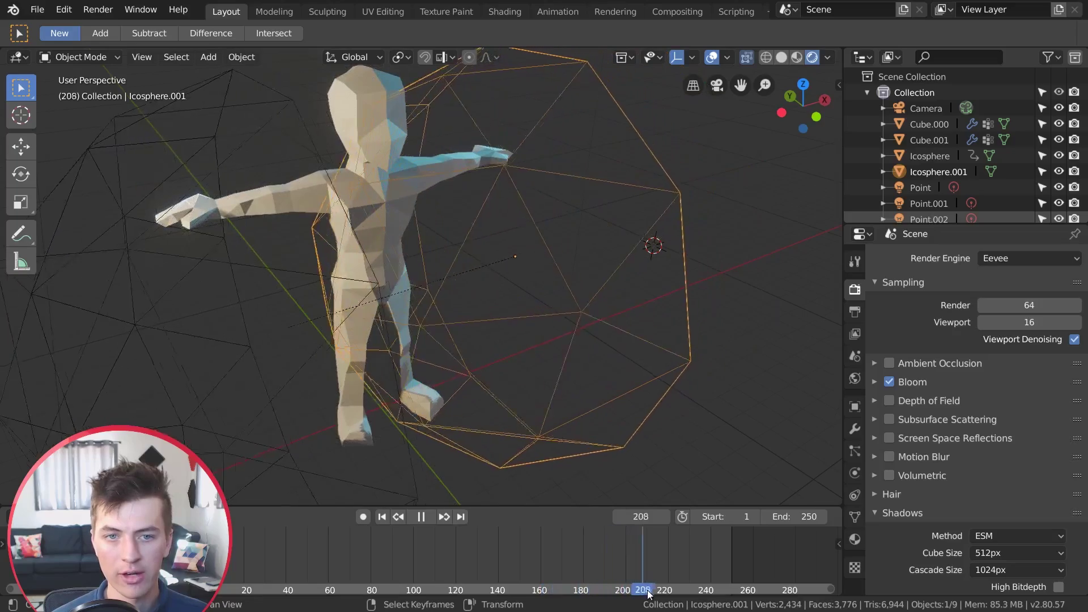
key("space")
left_click_drag(683, 592, 780, 570)
- At frame 250, move the wireframe's half ico sphere about -0.62 m in X and keyframe its new position
middle_click_drag(284, 306, 563, 385)
left_click(578, 404)
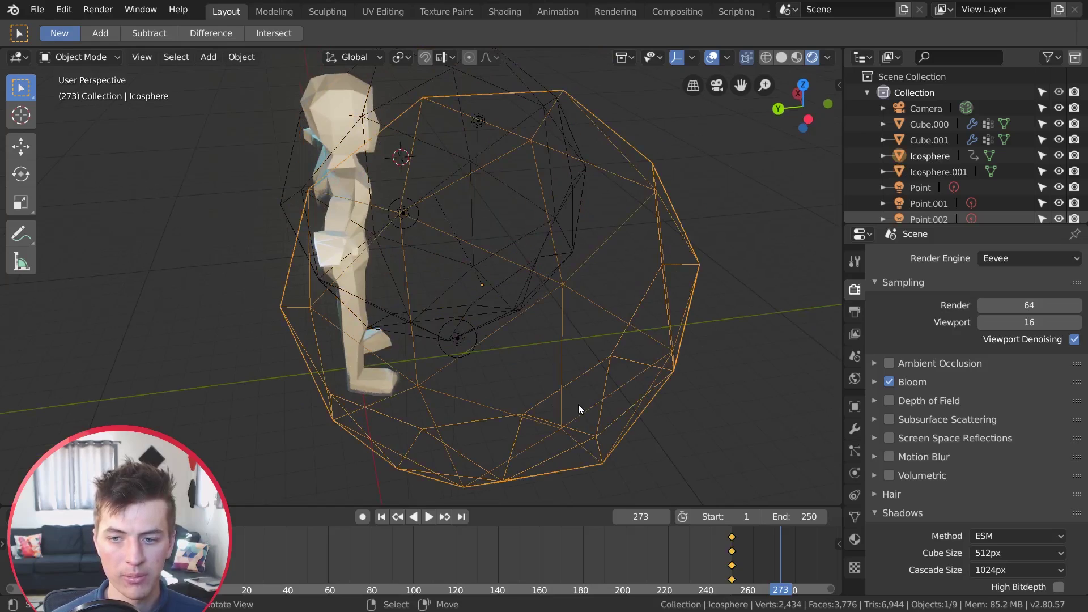
left_click(731, 548)
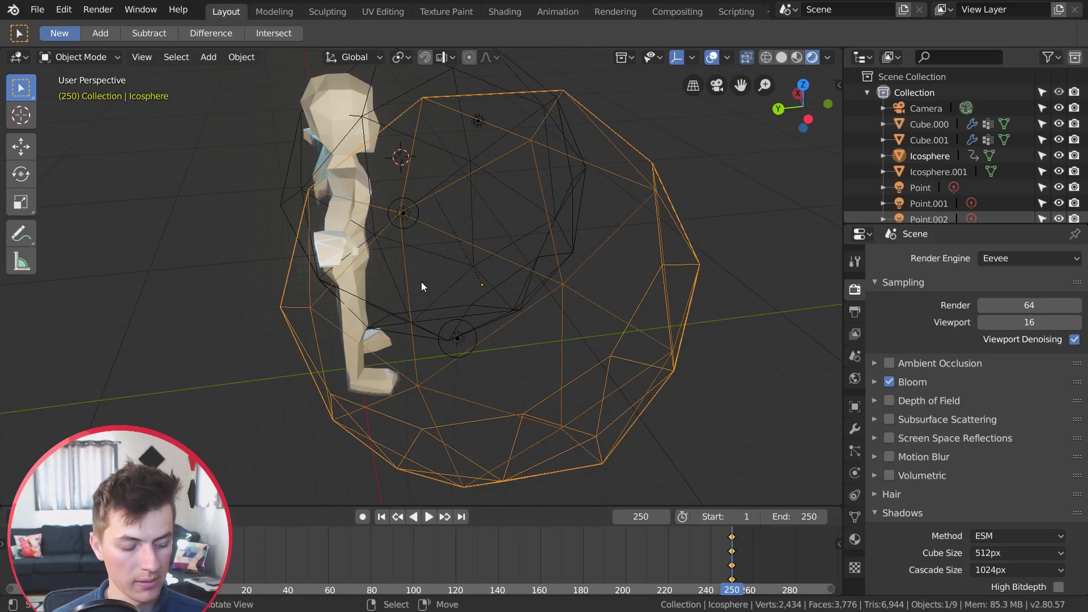
key("g")
key("x")
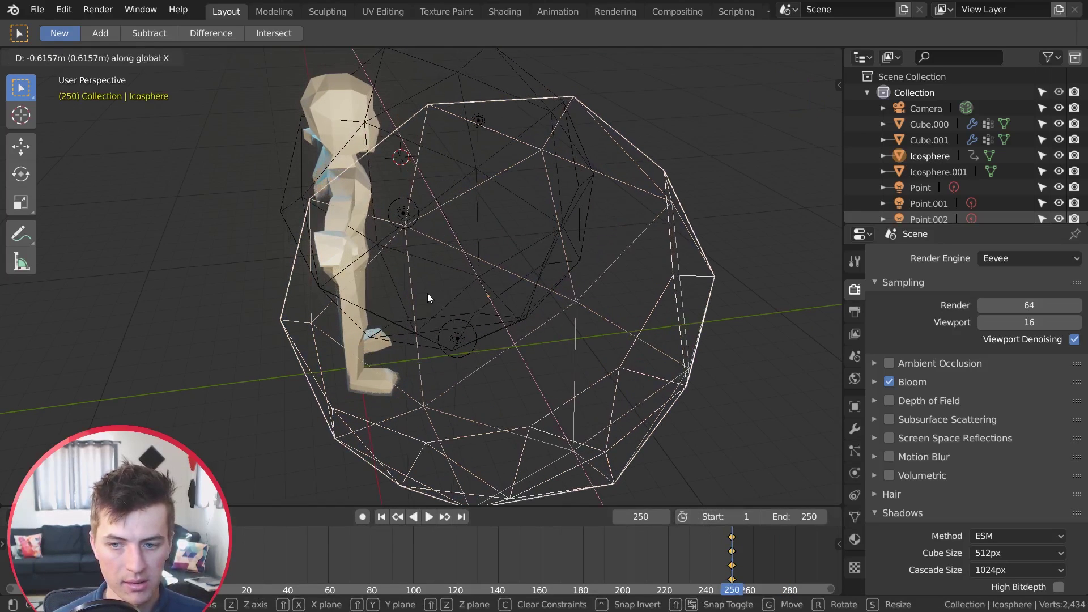
left_click(427, 294)
key("i")
left_click(427, 294)
- Examine the adjusted wireframe-to-solid transition from the front and at an angle by playing and scrubbing through the timeline
middle_click_drag(427, 294, 393, 264)
key("space")
left_click(623, 556)
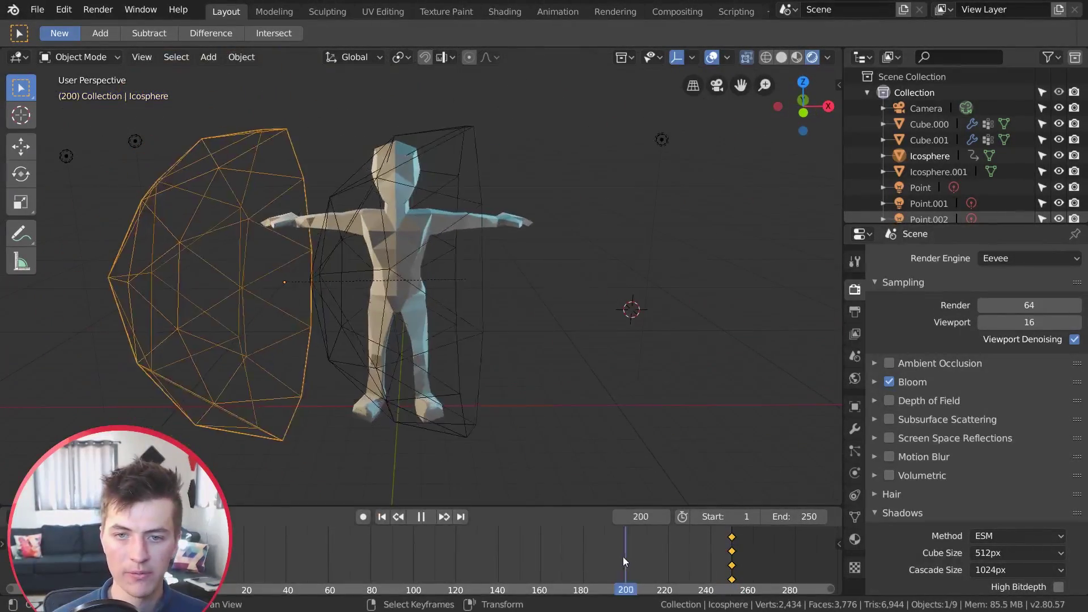
left_click_drag(624, 556, 453, 542)
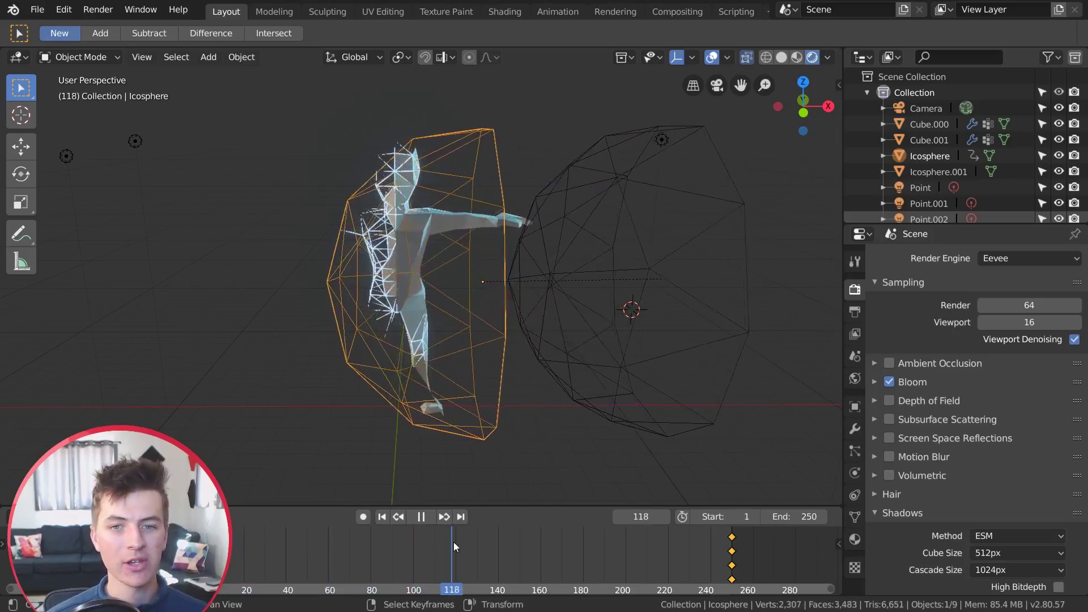
key("space")
middle_click_drag(476, 362, 479, 331)
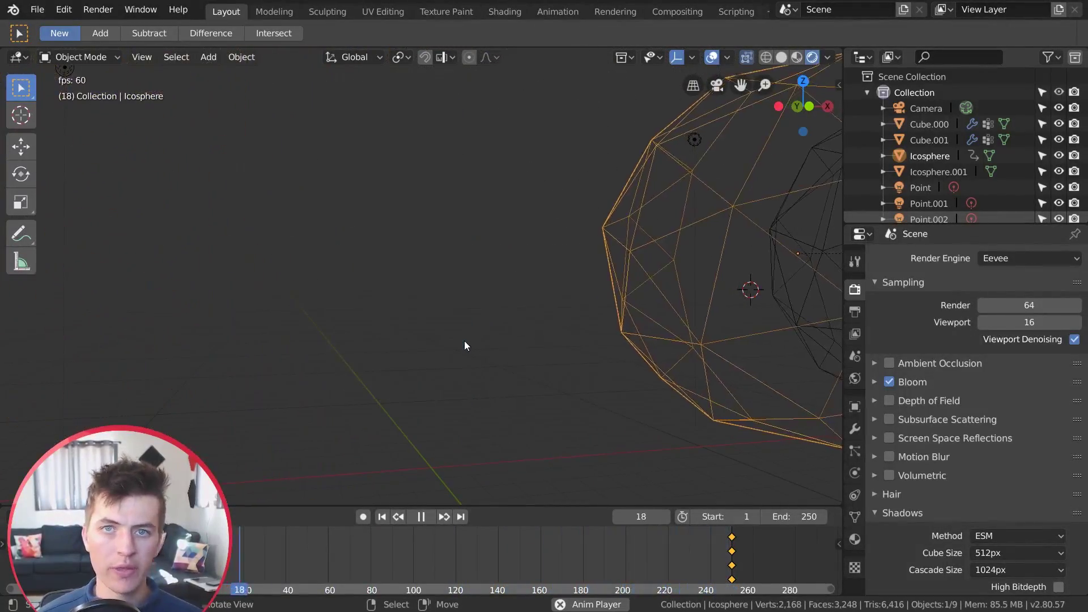
left_click(420, 518)
left_click_drag(436, 566, 401, 564)
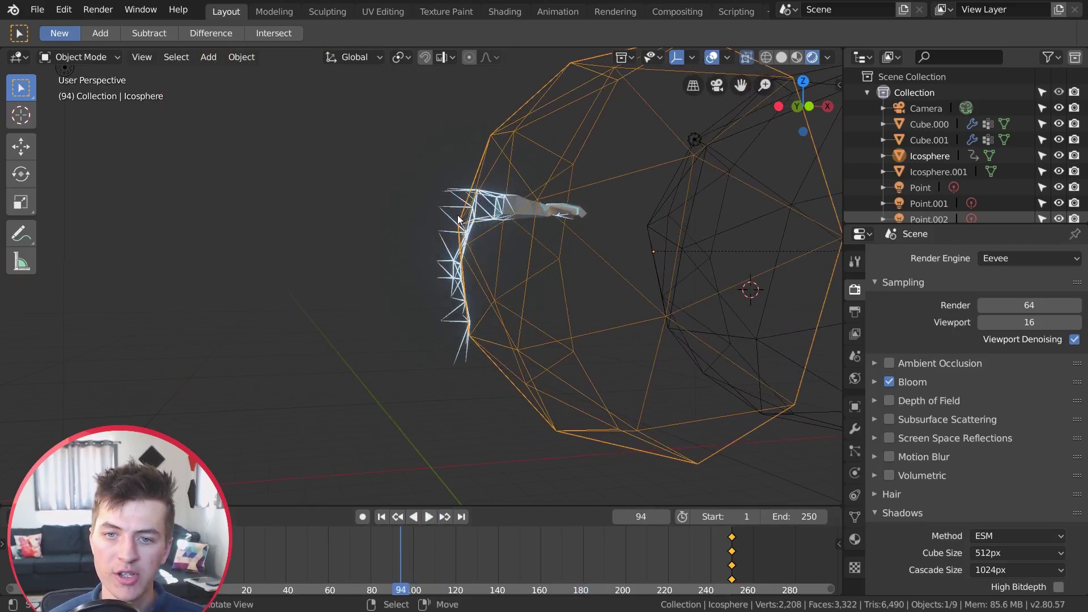
- Temporarily hide the solid character Cube.001 and play the animation to examine the glowing wireframe alone, restoring the mesh at the end
left_click(1058, 140)
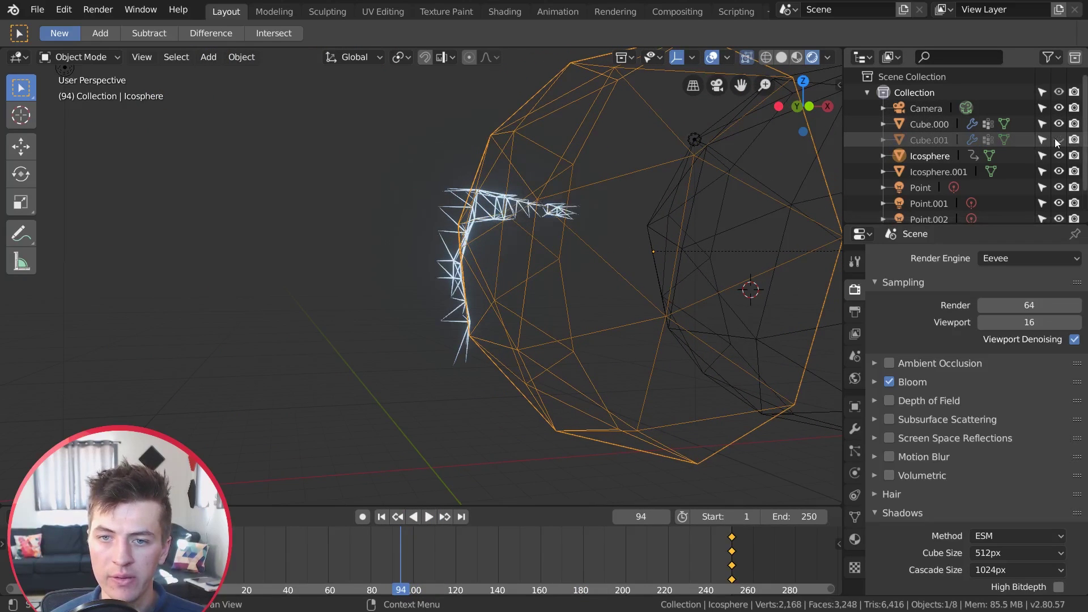
left_click(311, 555)
key("space")
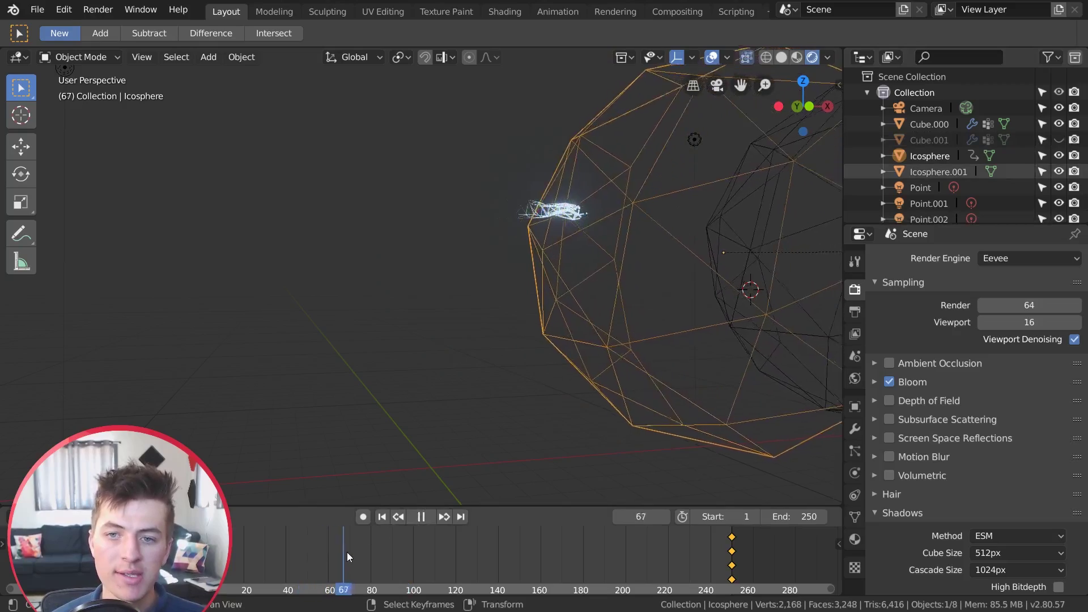
left_click(1058, 140)
key("space")
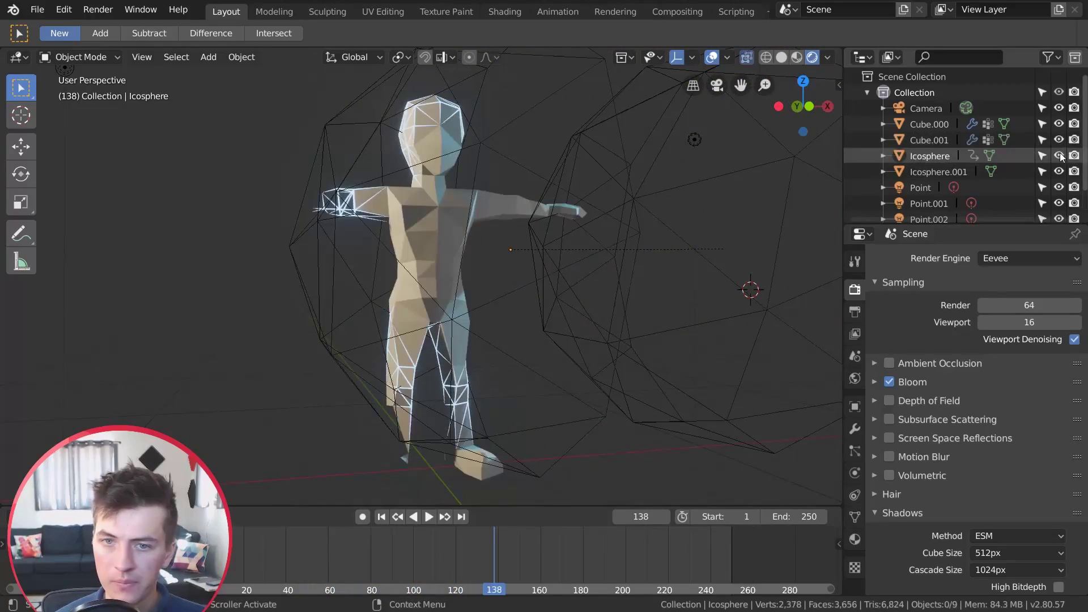
- Temporarily hide the wireframe character Cube.000 and scrub the timeline to examine the masked solid mesh alone, restoring the wireframe at the end
left_click(1059, 124)
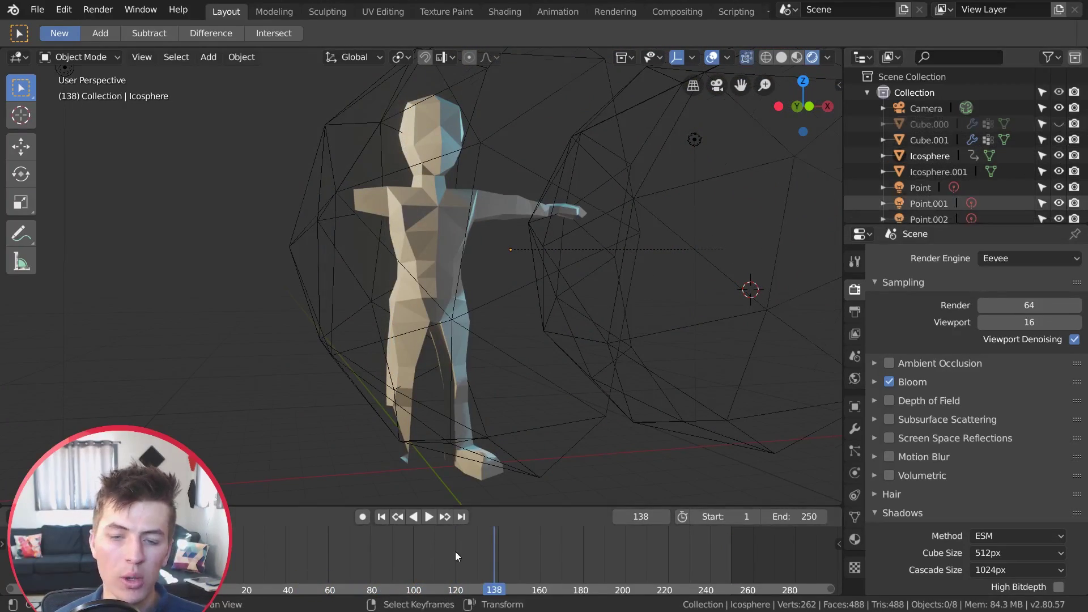
left_click_drag(454, 552, 503, 549)
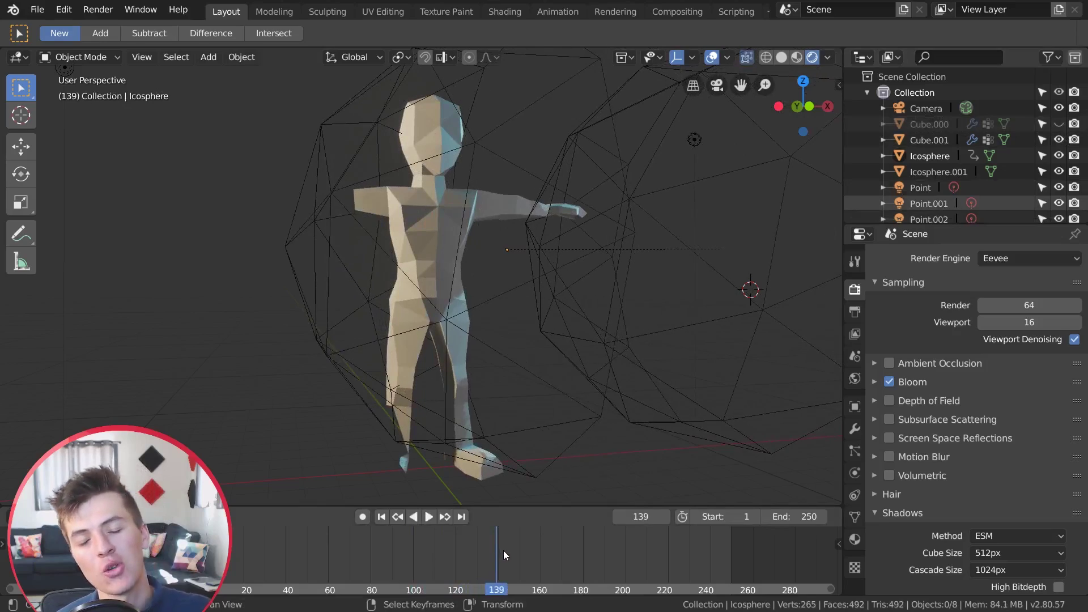
left_click_drag(371, 553, 582, 545)
key("space")
left_click(1059, 124)
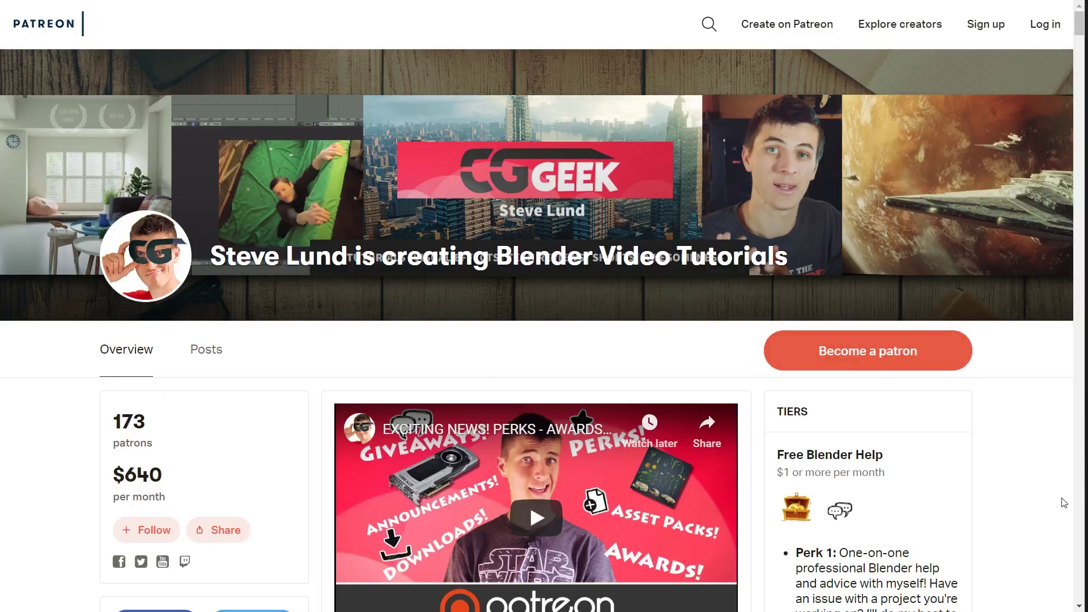
- Look through the perks and support tiers on the CG Geek Patreon page in the web browser
scroll(1063, 507, "down", 4)
scroll(1061, 514, "down", 12)
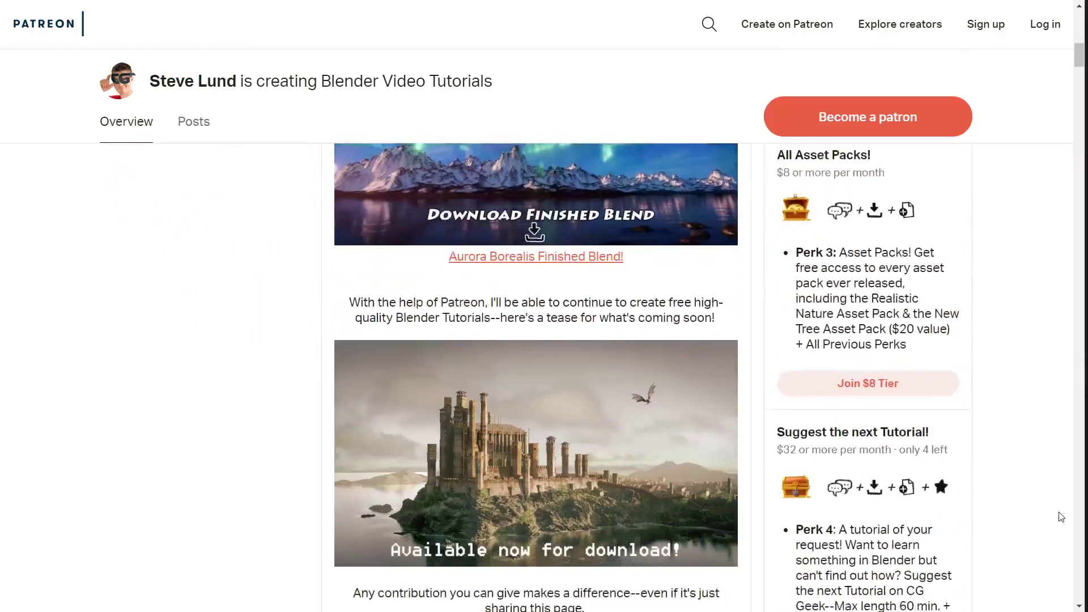